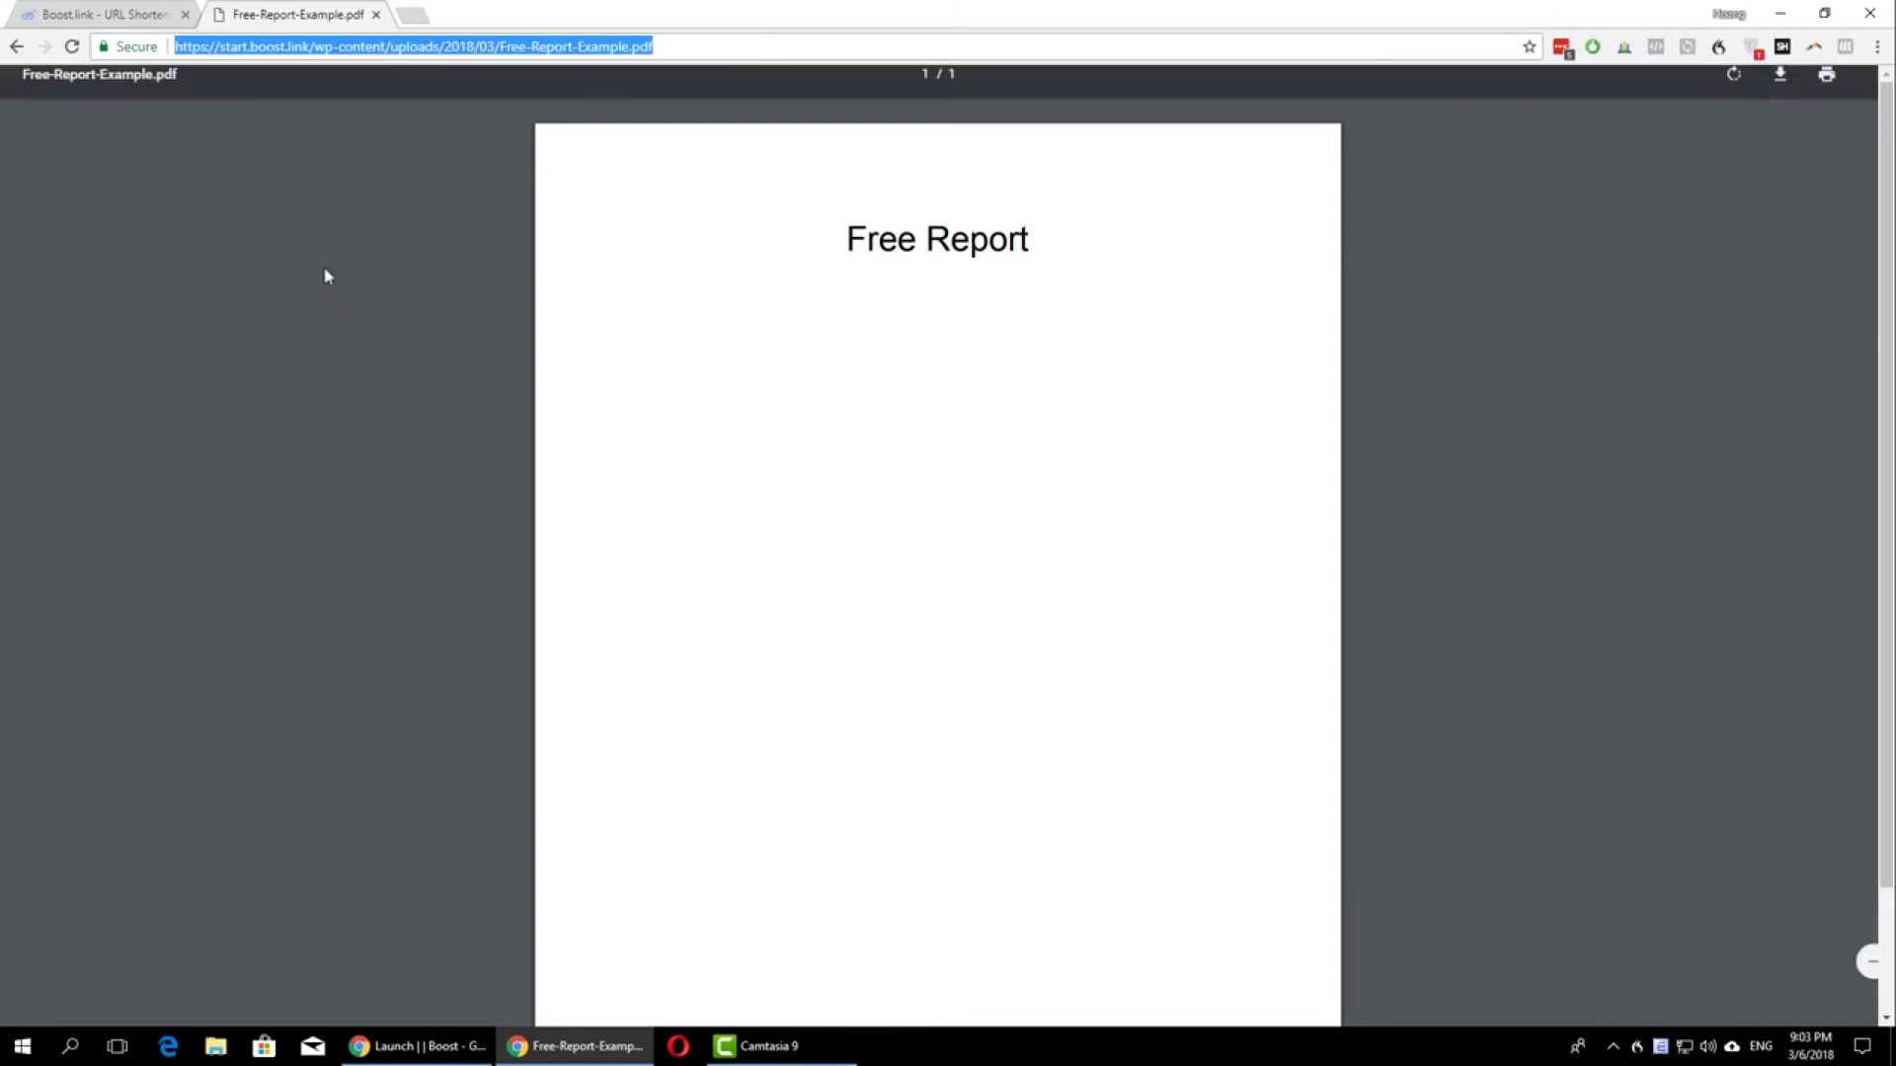
pyautogui.click(120, 15)
pyautogui.click(1103, 226)
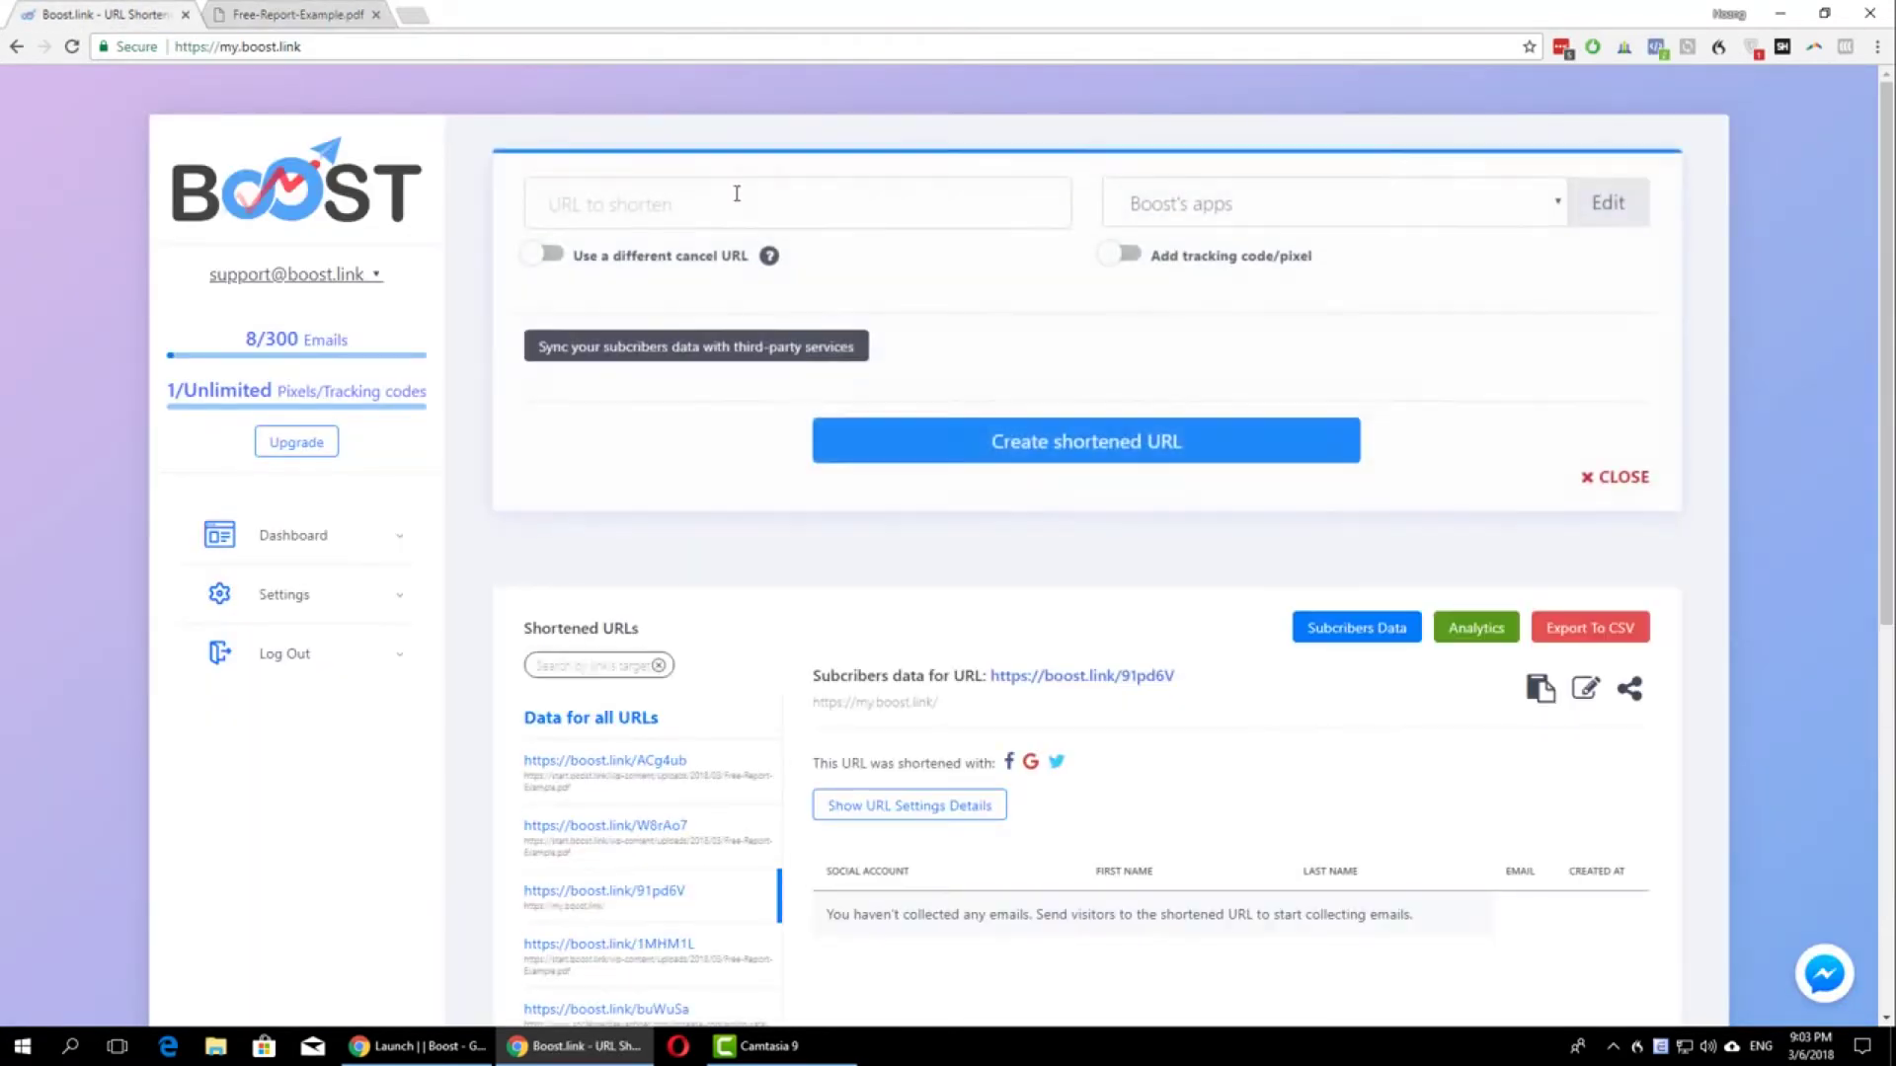
pyautogui.click(711, 198)
pyautogui.write('https://start.boost.link/wp-content/uploads/2018/03/Free-Report-Example.pdf')
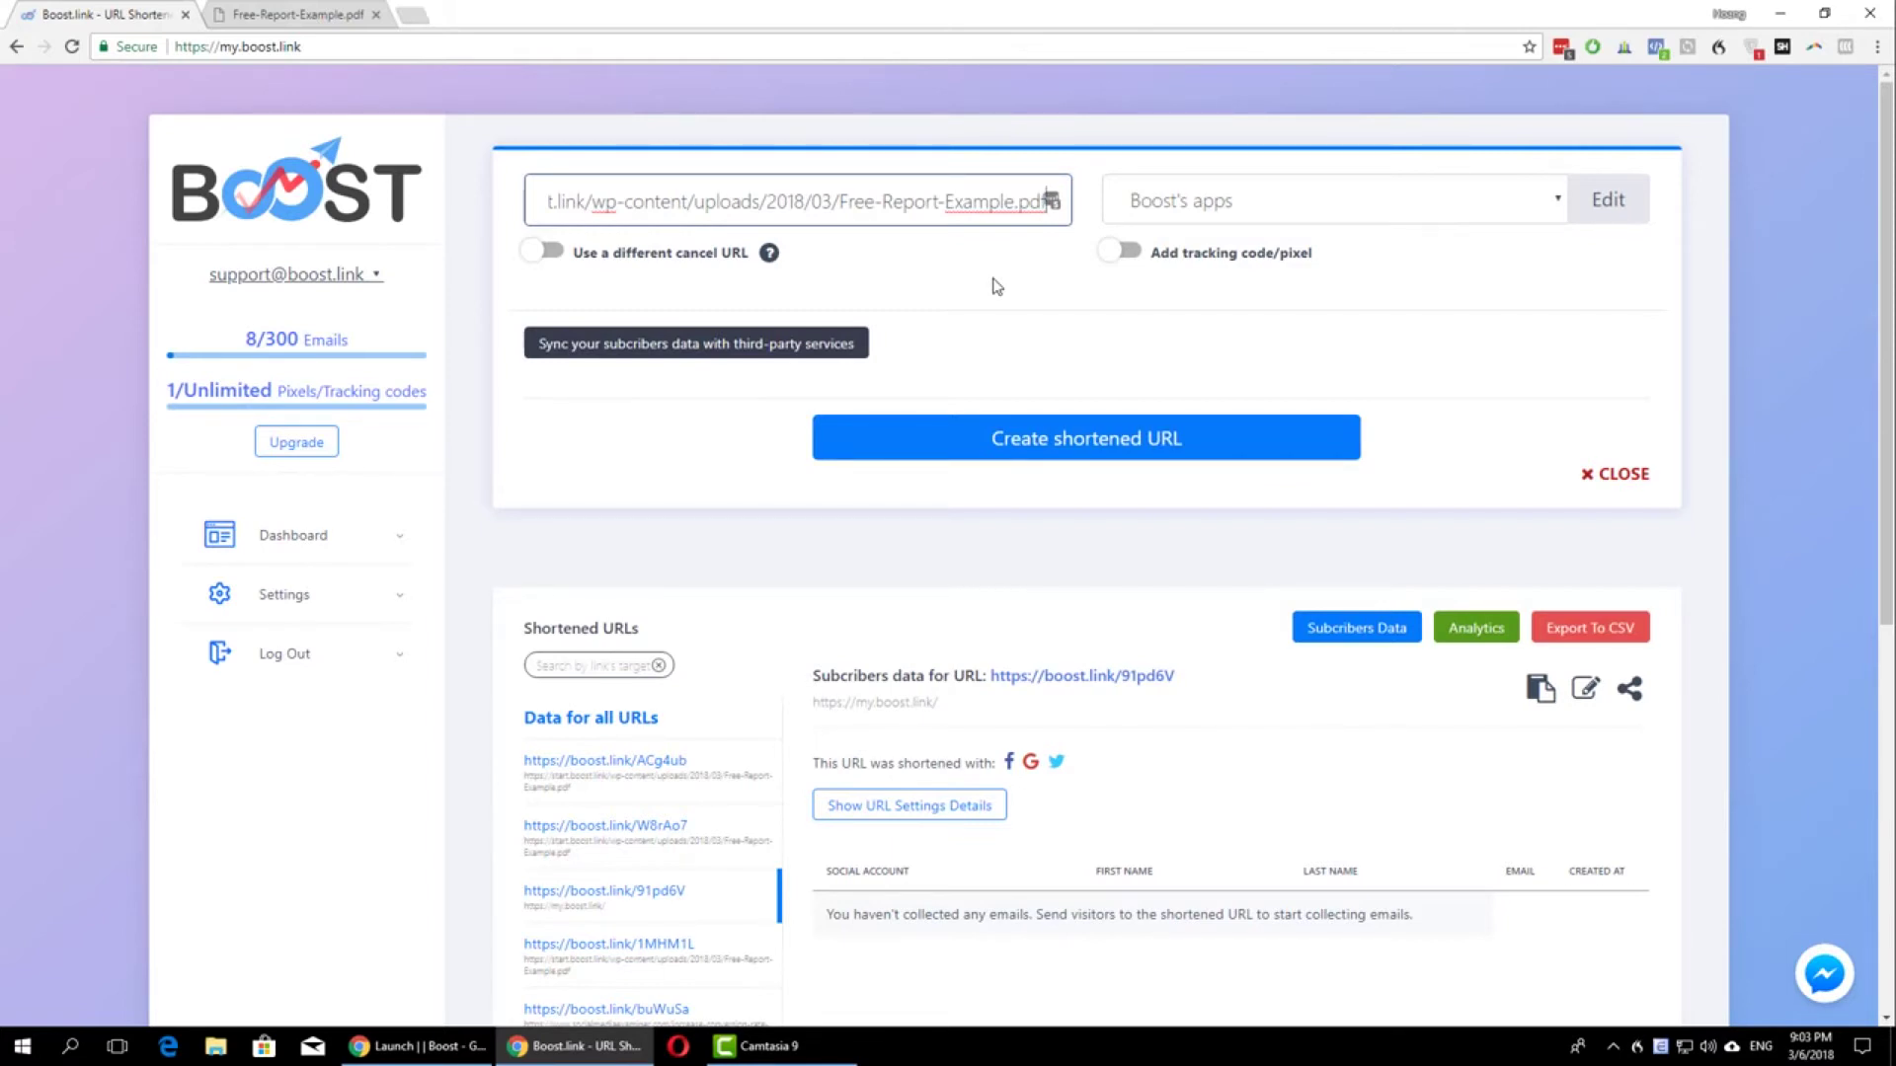
pyautogui.click(1177, 290)
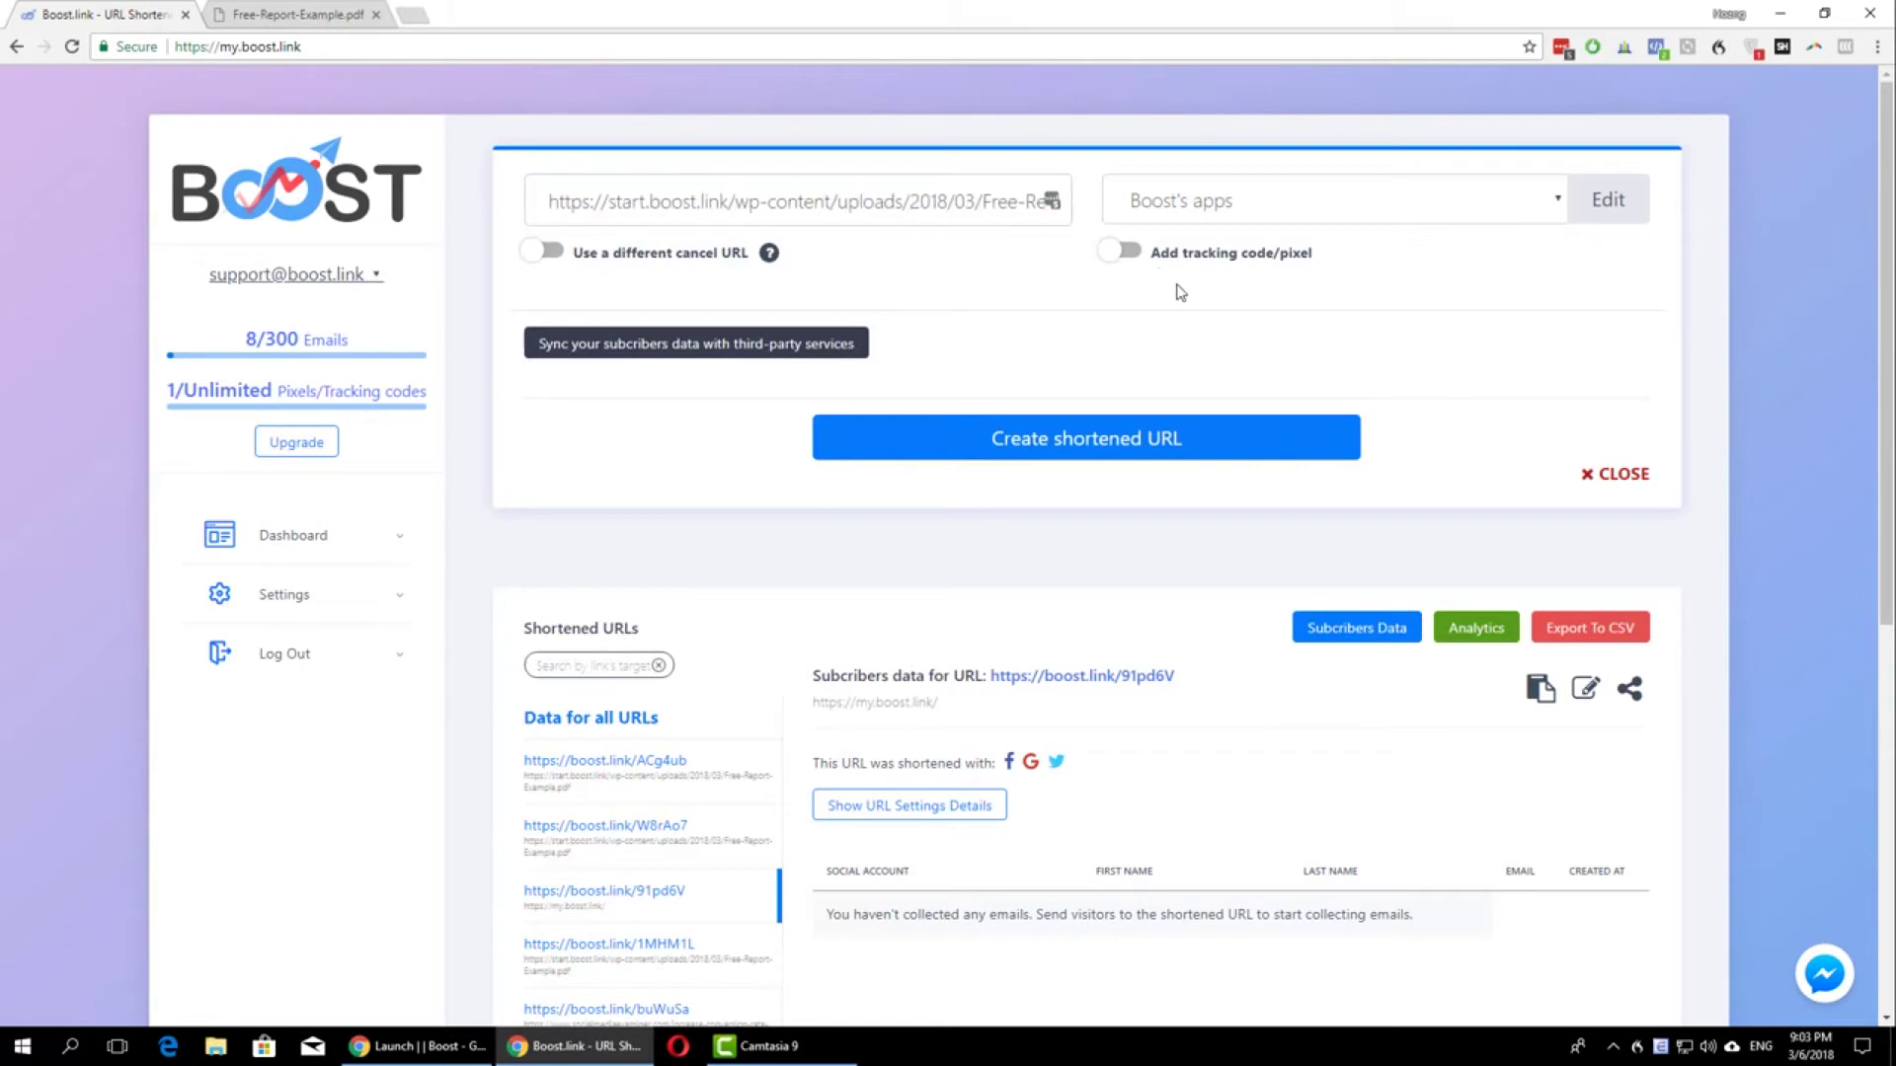
# Disable Twitter, Google and LinkedIn for the link, leaving only Facebook enabled, and save the service selection
pyautogui.click(1608, 199)
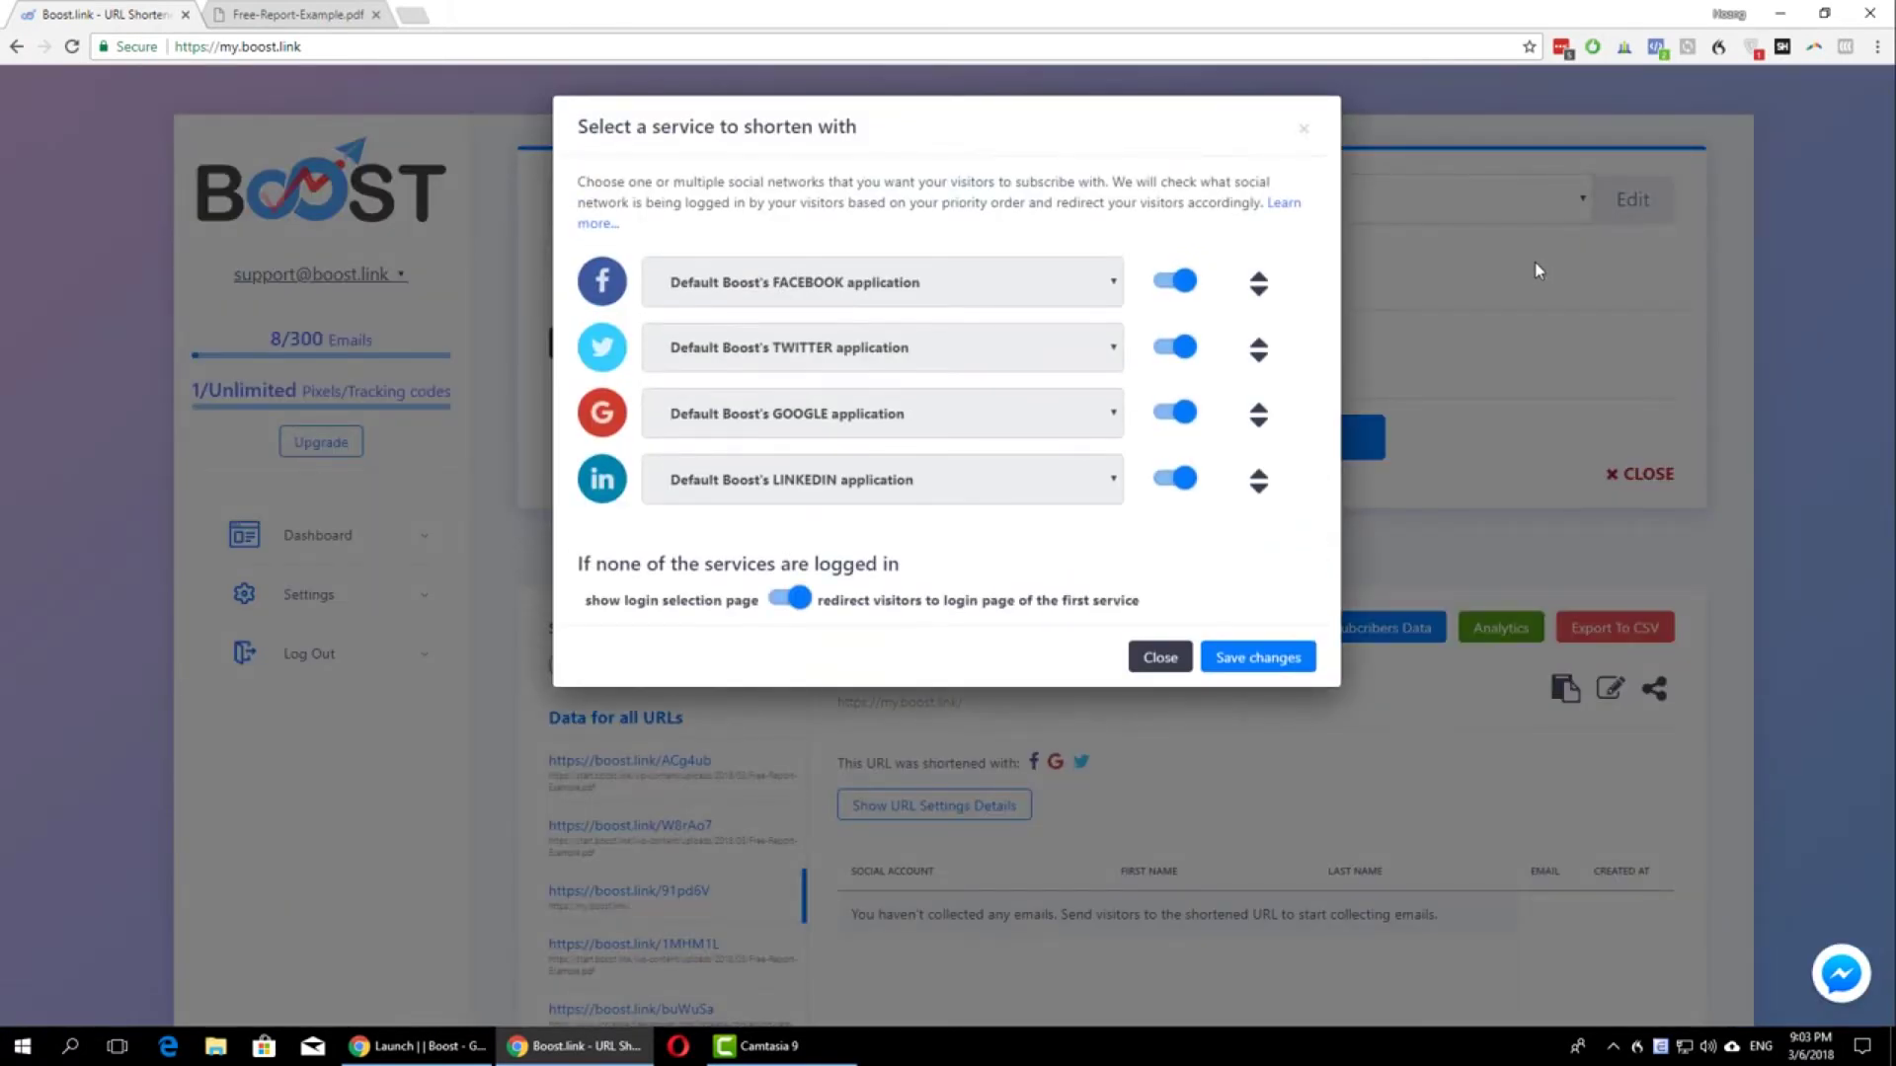
pyautogui.click(1182, 352)
pyautogui.click(1184, 420)
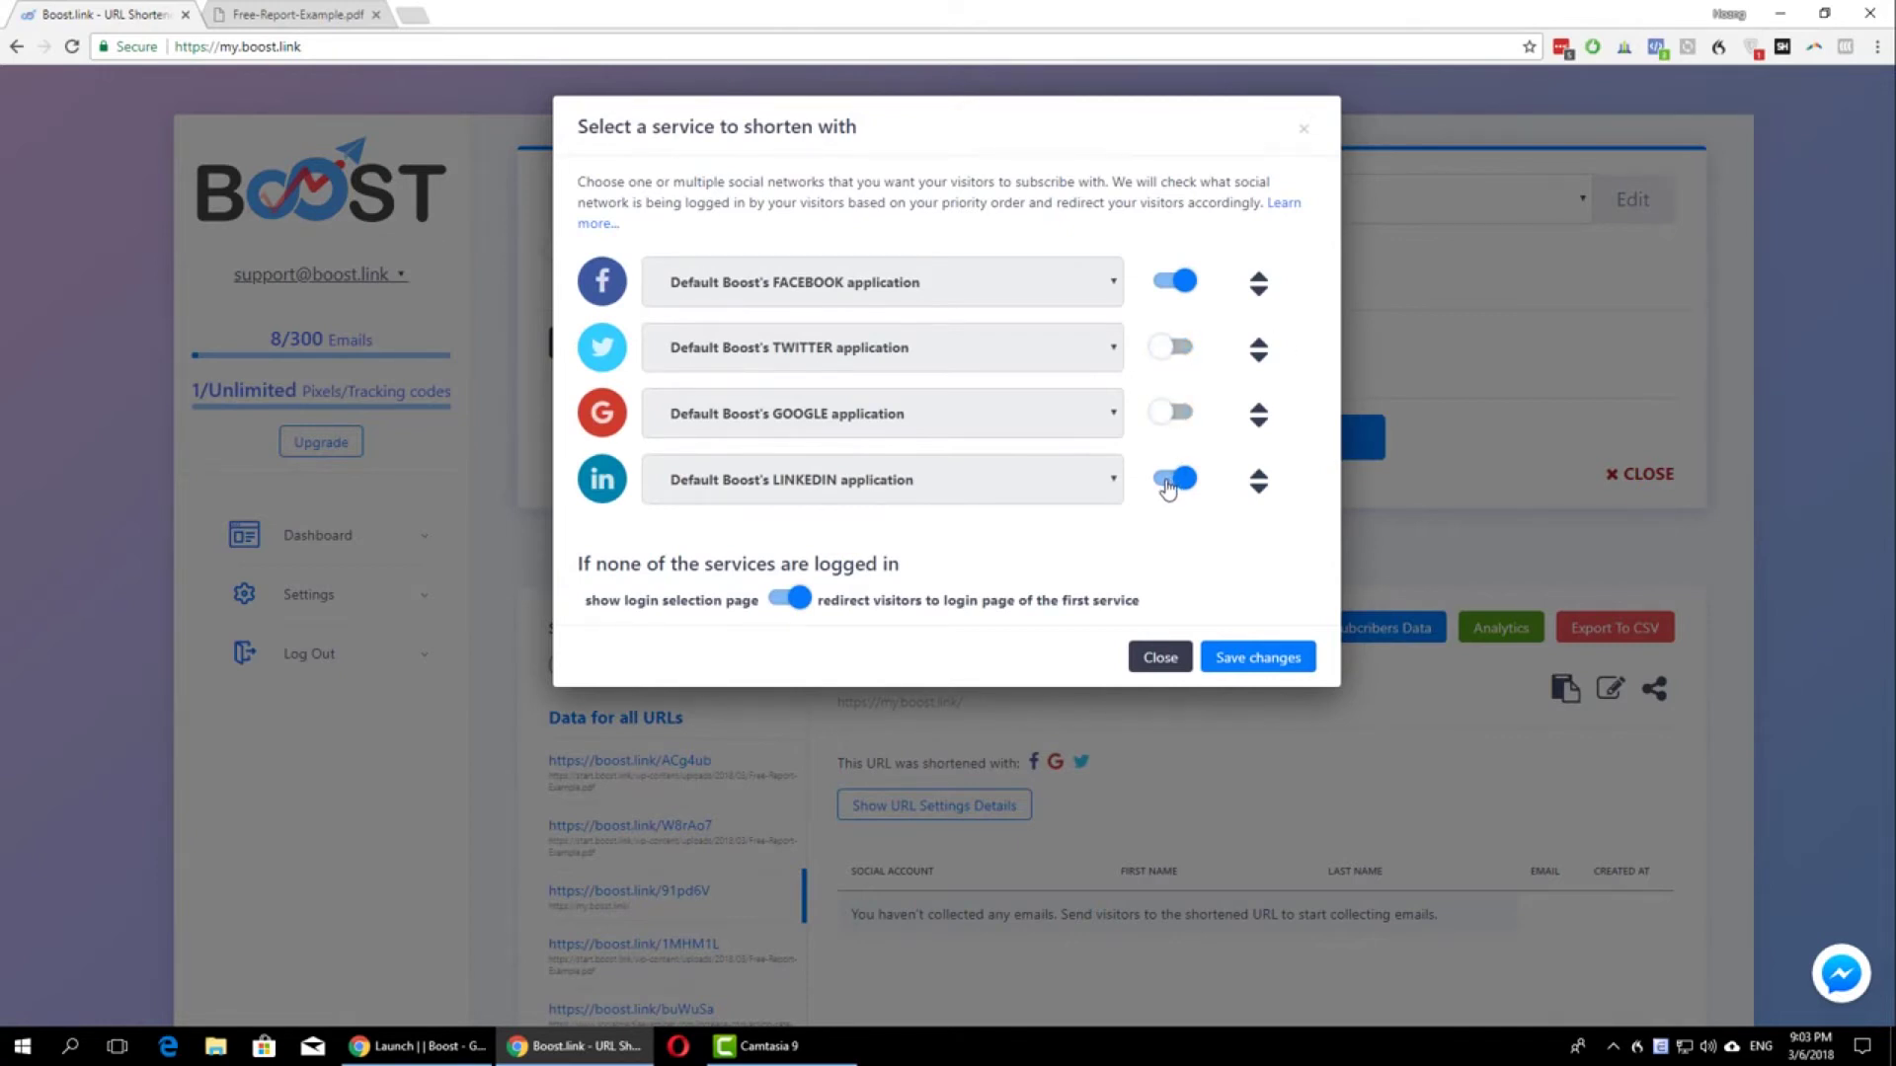
pyautogui.click(1167, 485)
pyautogui.click(1272, 661)
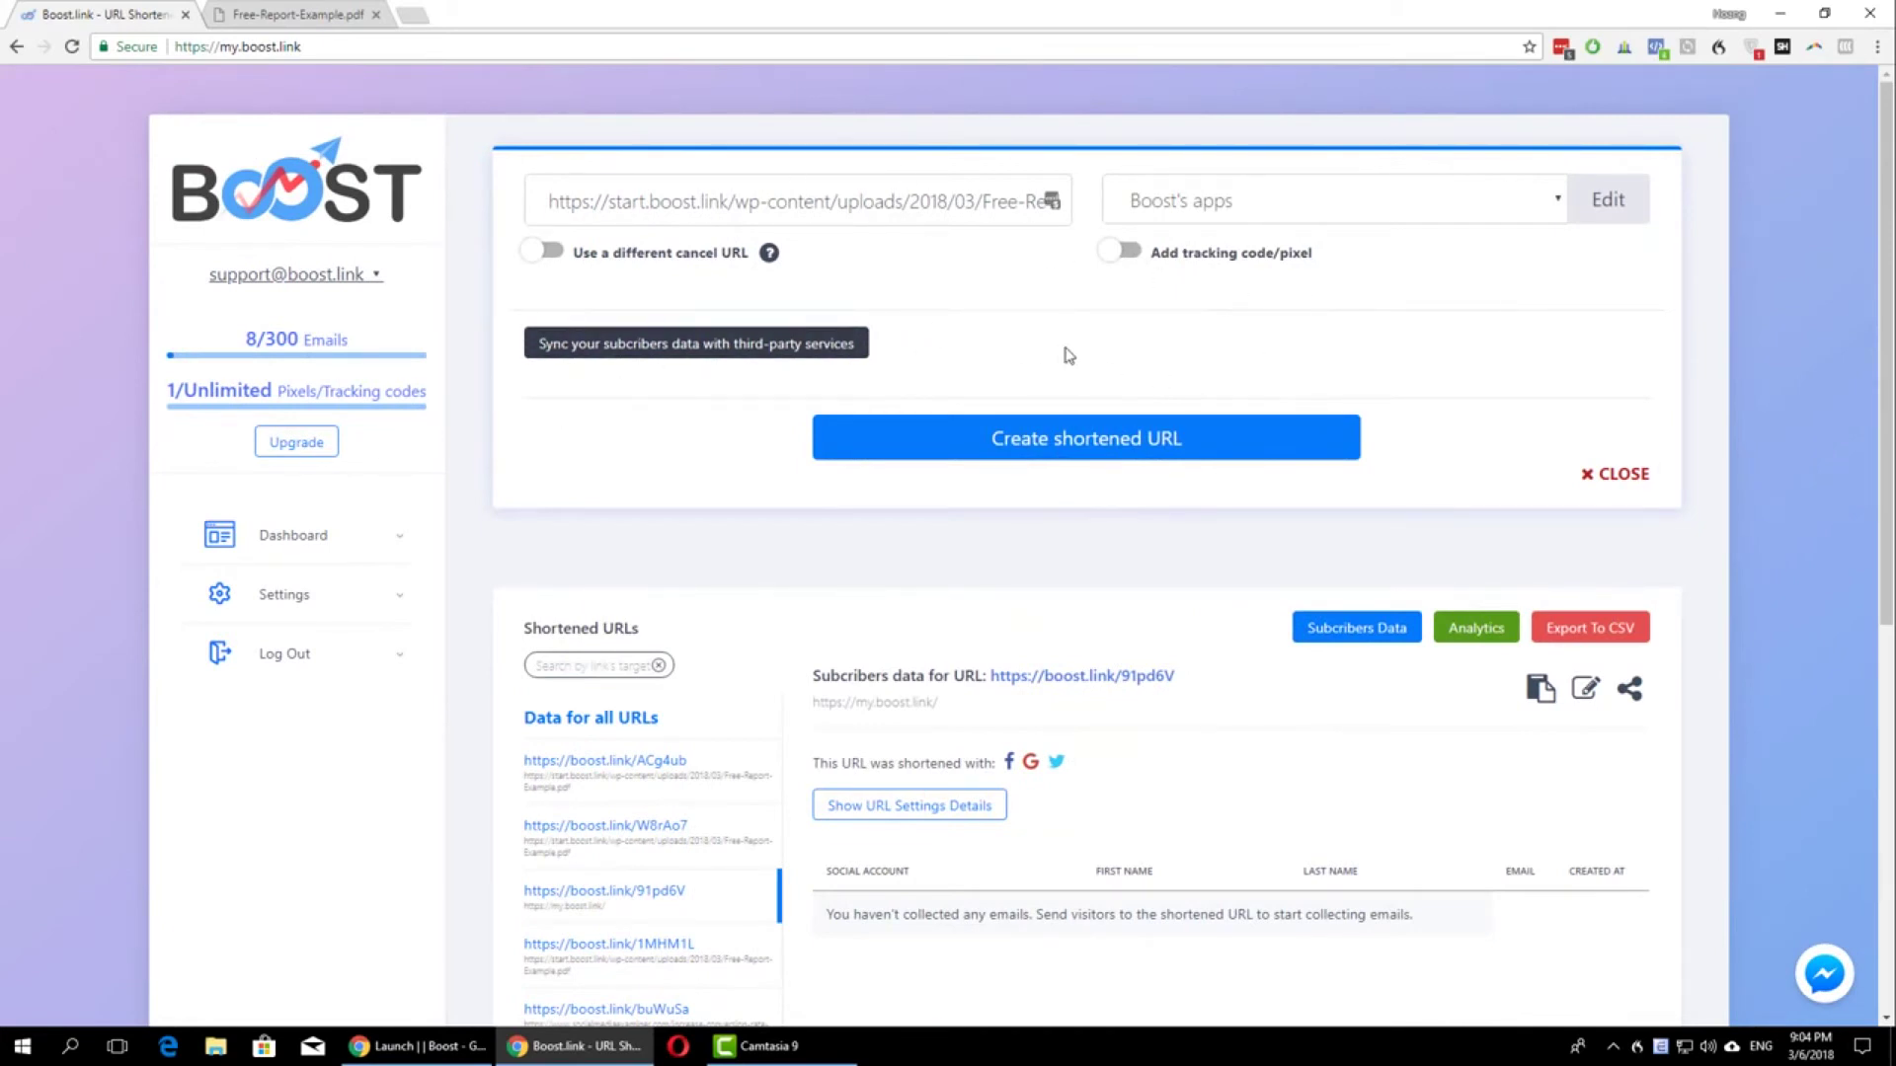
# Create the shortened URL for the free report and copy it to the clipboard
pyautogui.click(1156, 444)
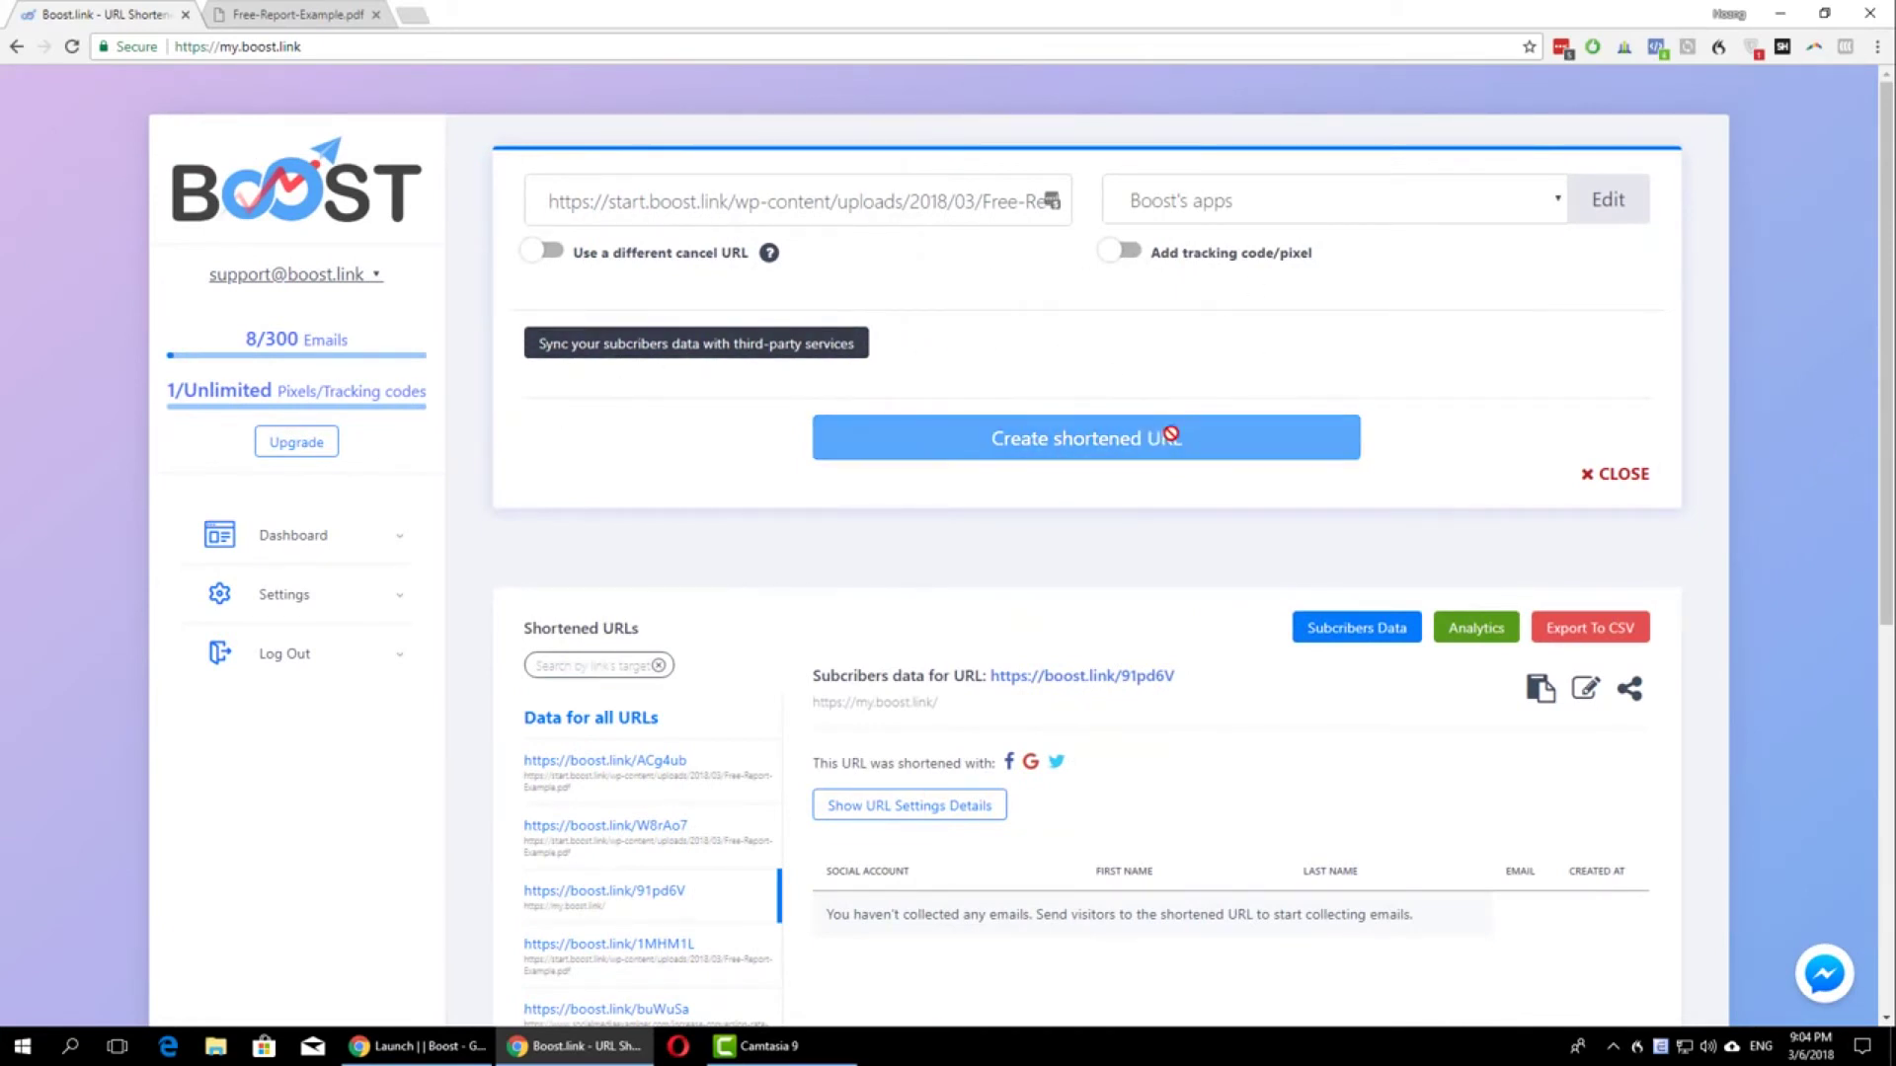
pyautogui.click(751, 581)
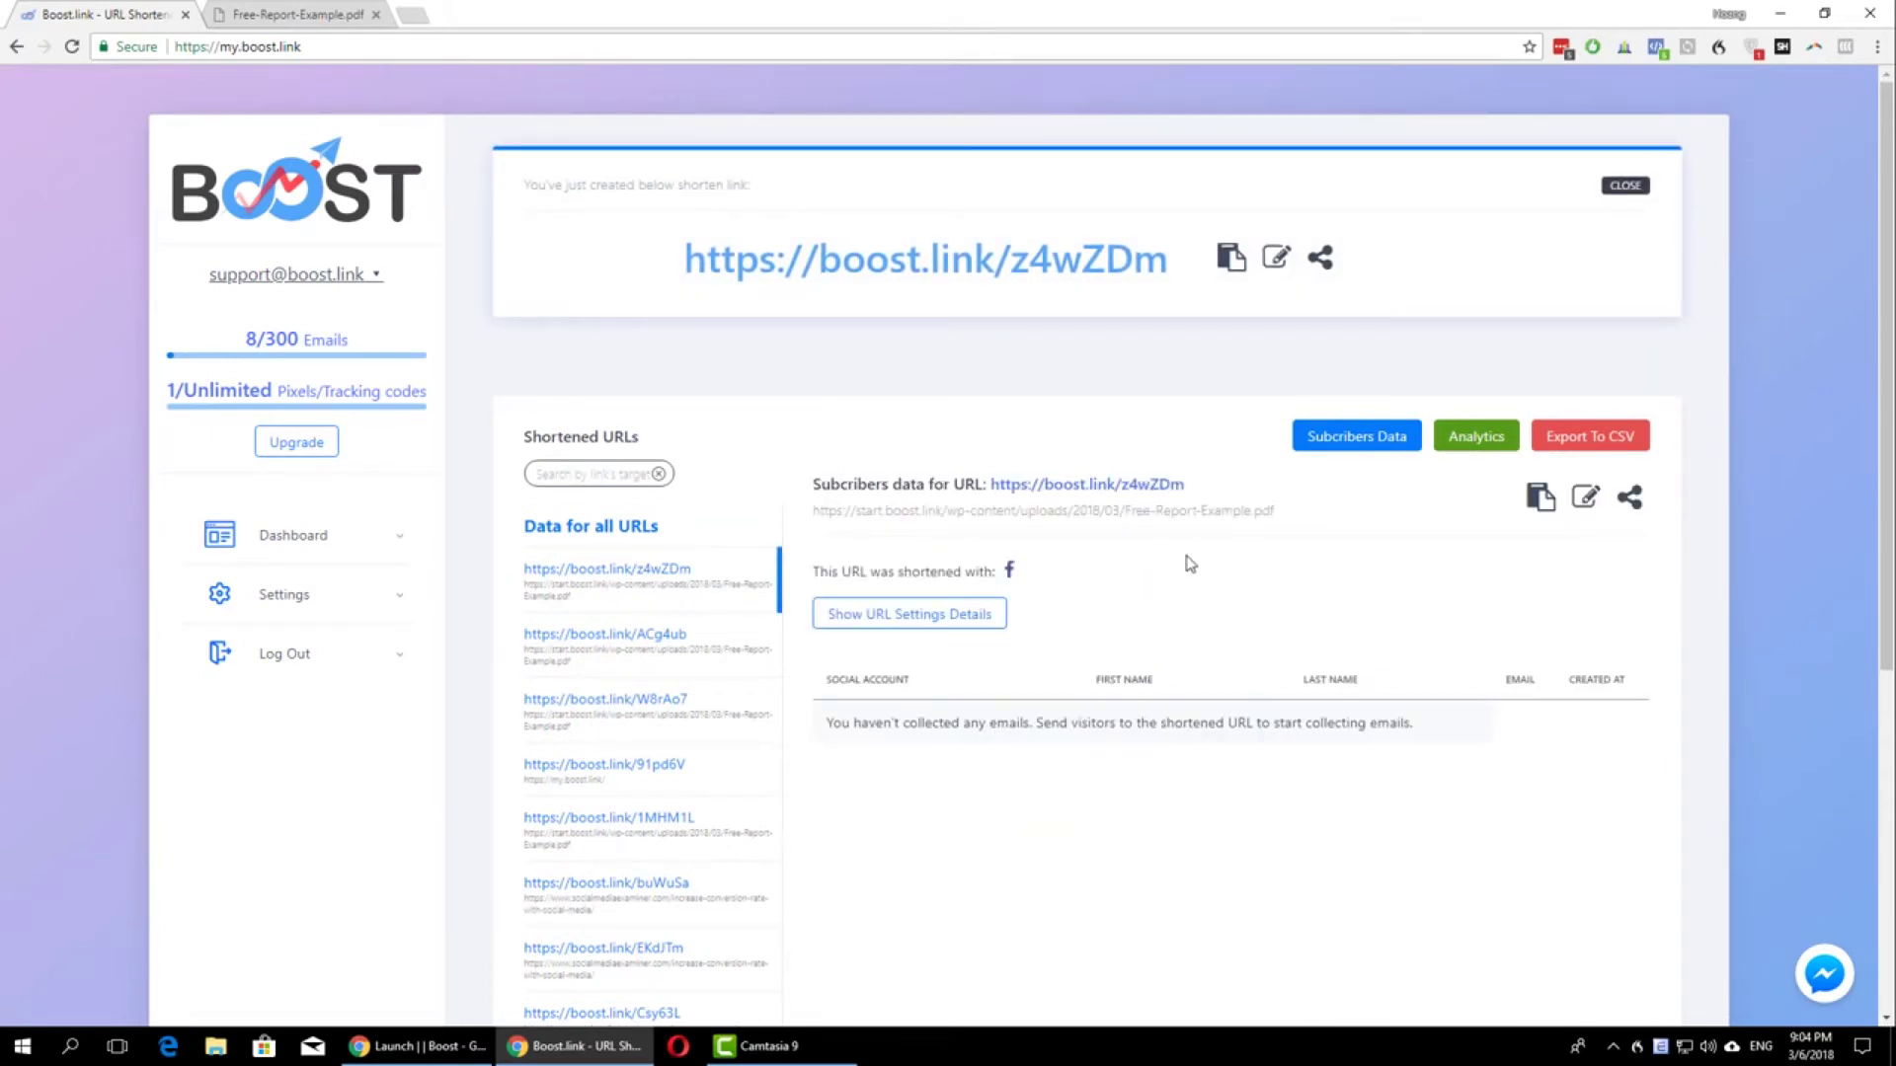
pyautogui.click(1232, 260)
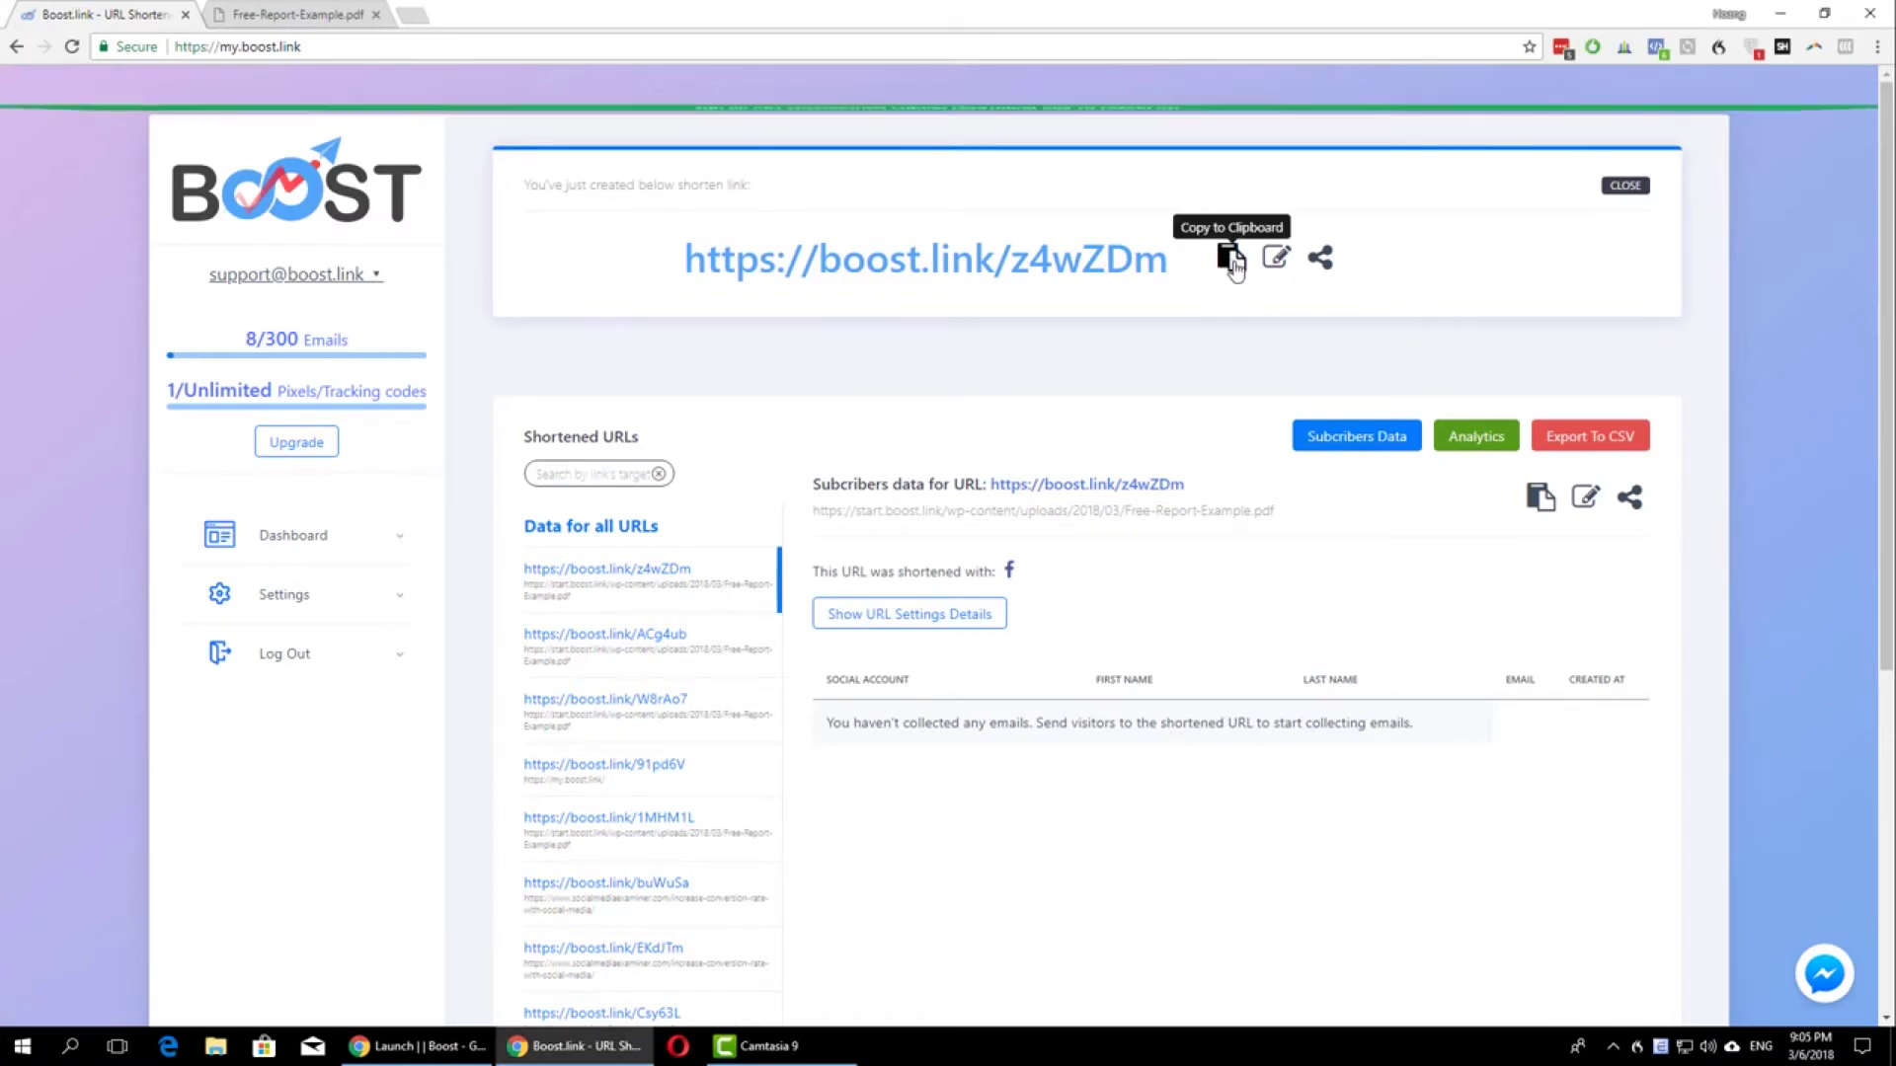
# Open the copied short link in a new browser tab and continue through the Facebook login to the report
pyautogui.click(412, 15)
pyautogui.hotkey('ctrl', 'v')
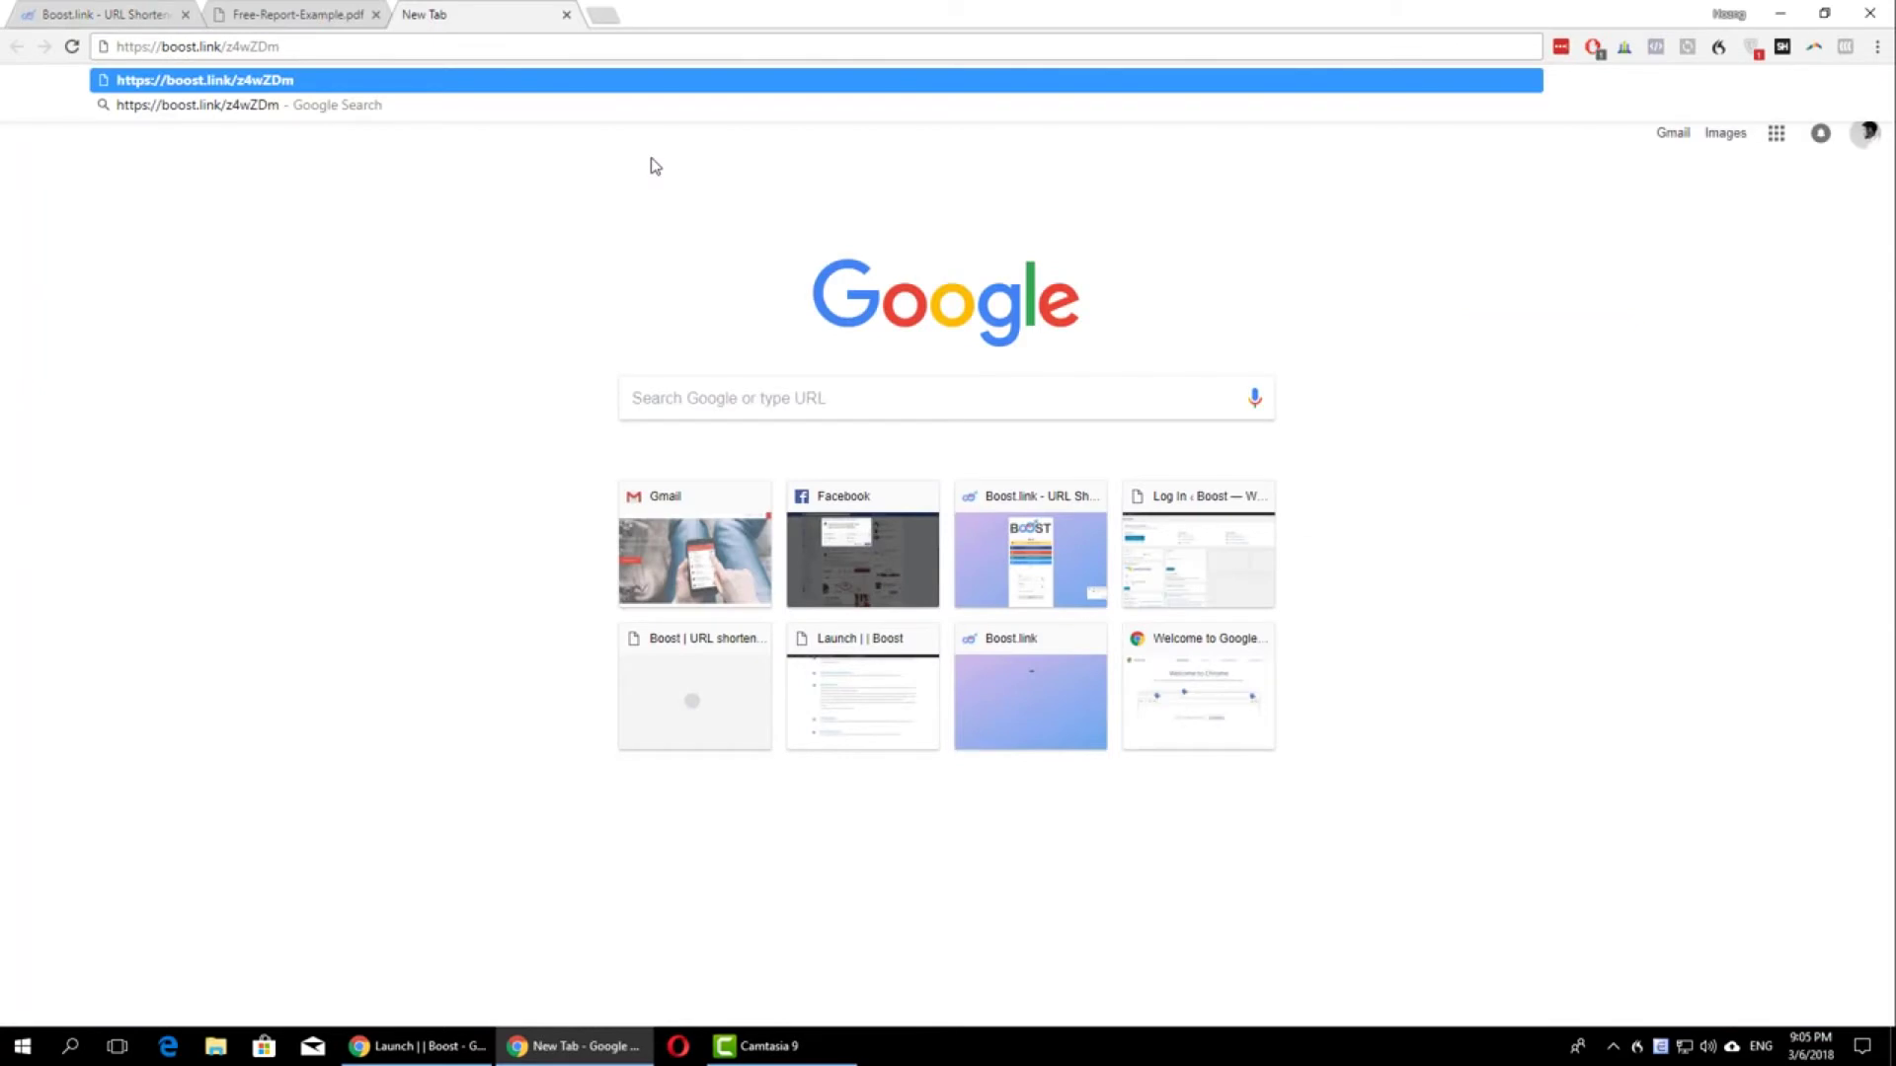
pyautogui.press('Return')
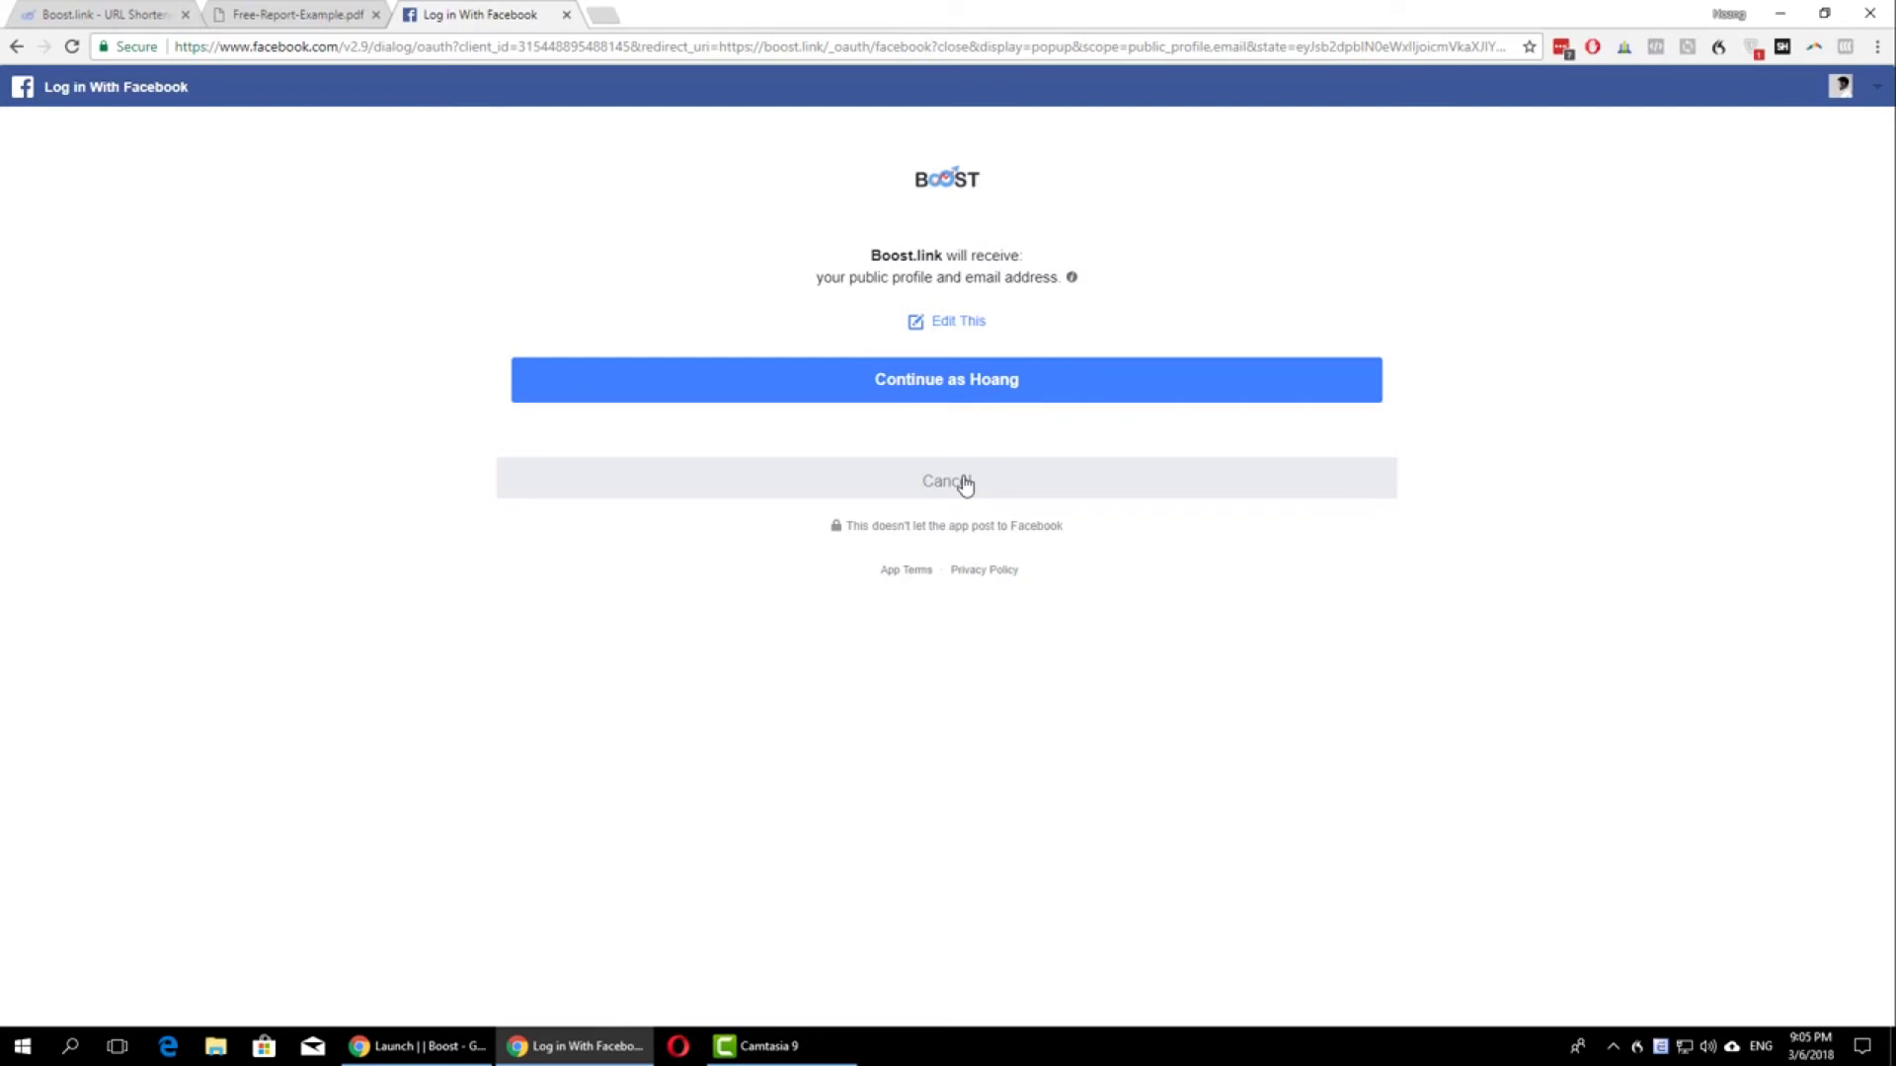
pyautogui.click(923, 395)
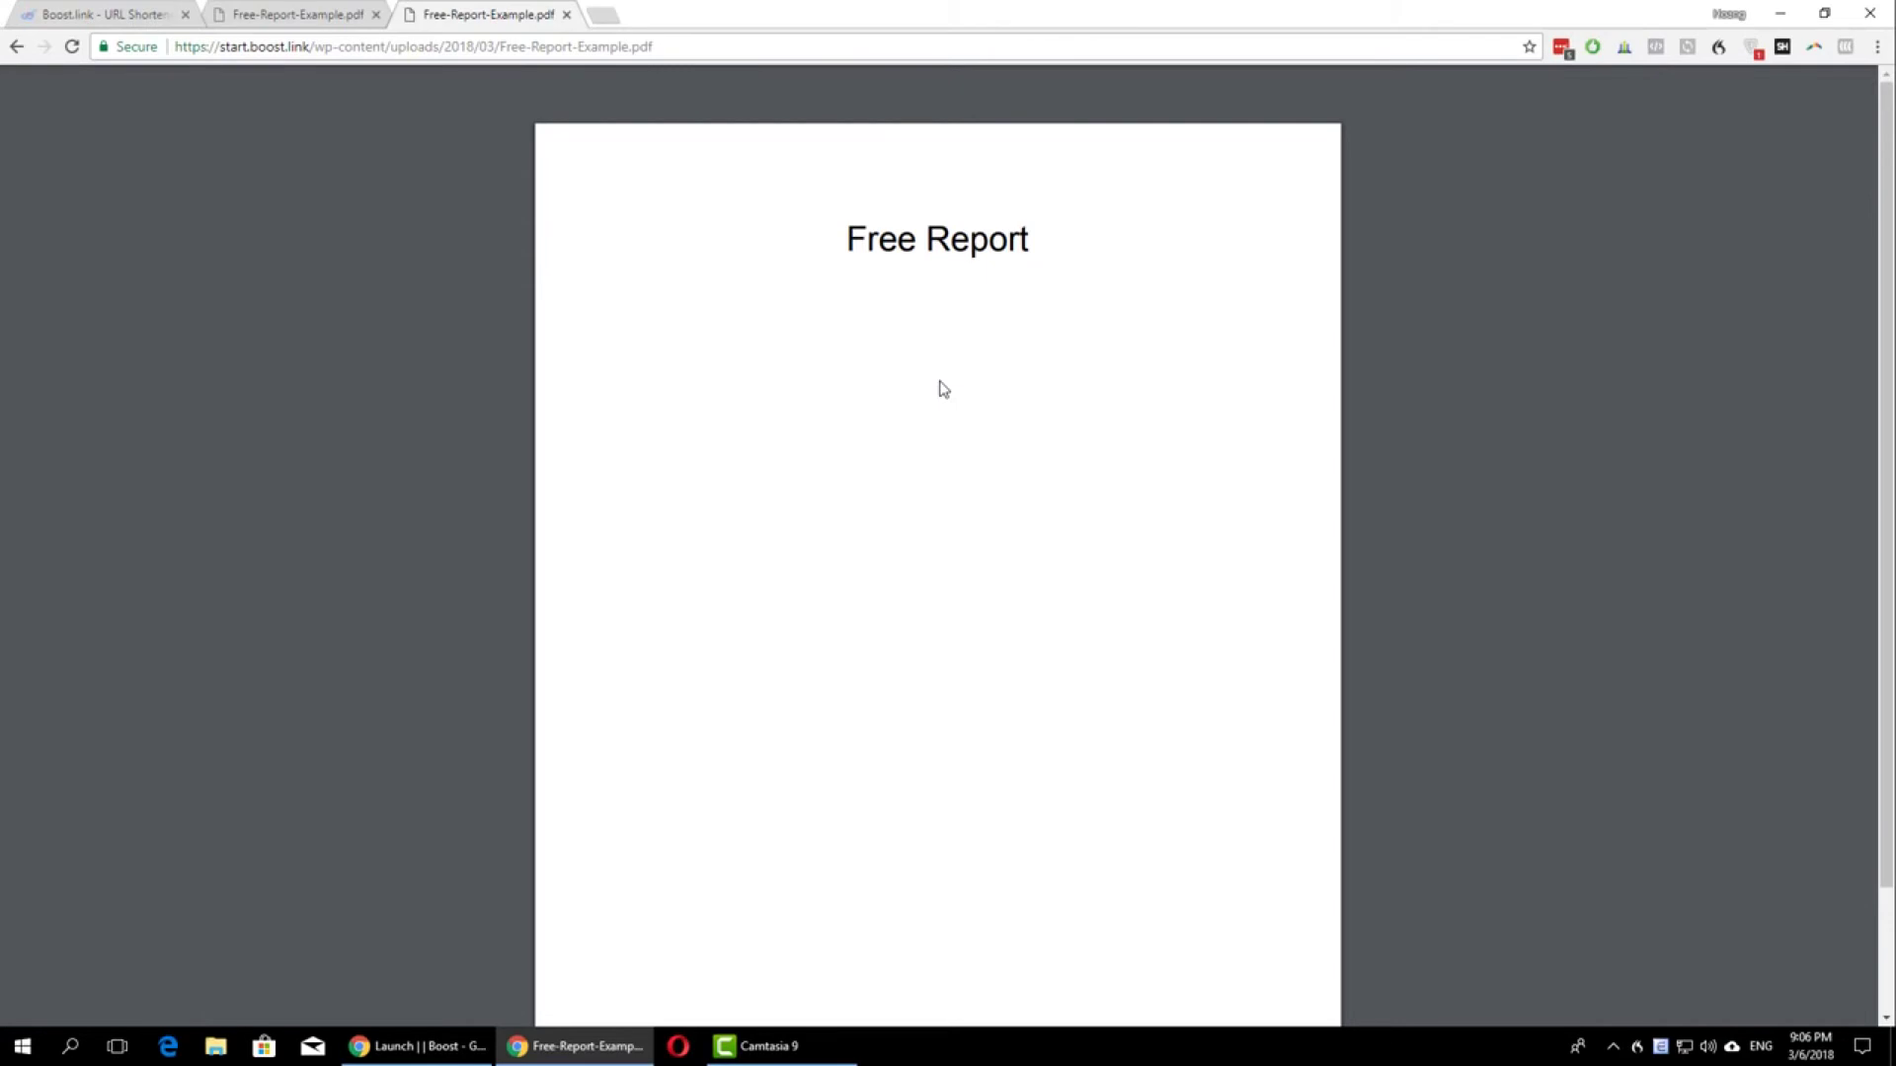
# Reload the Boost.link dashboard and review the subscribers data collected for the newly created short link
pyautogui.click(135, 24)
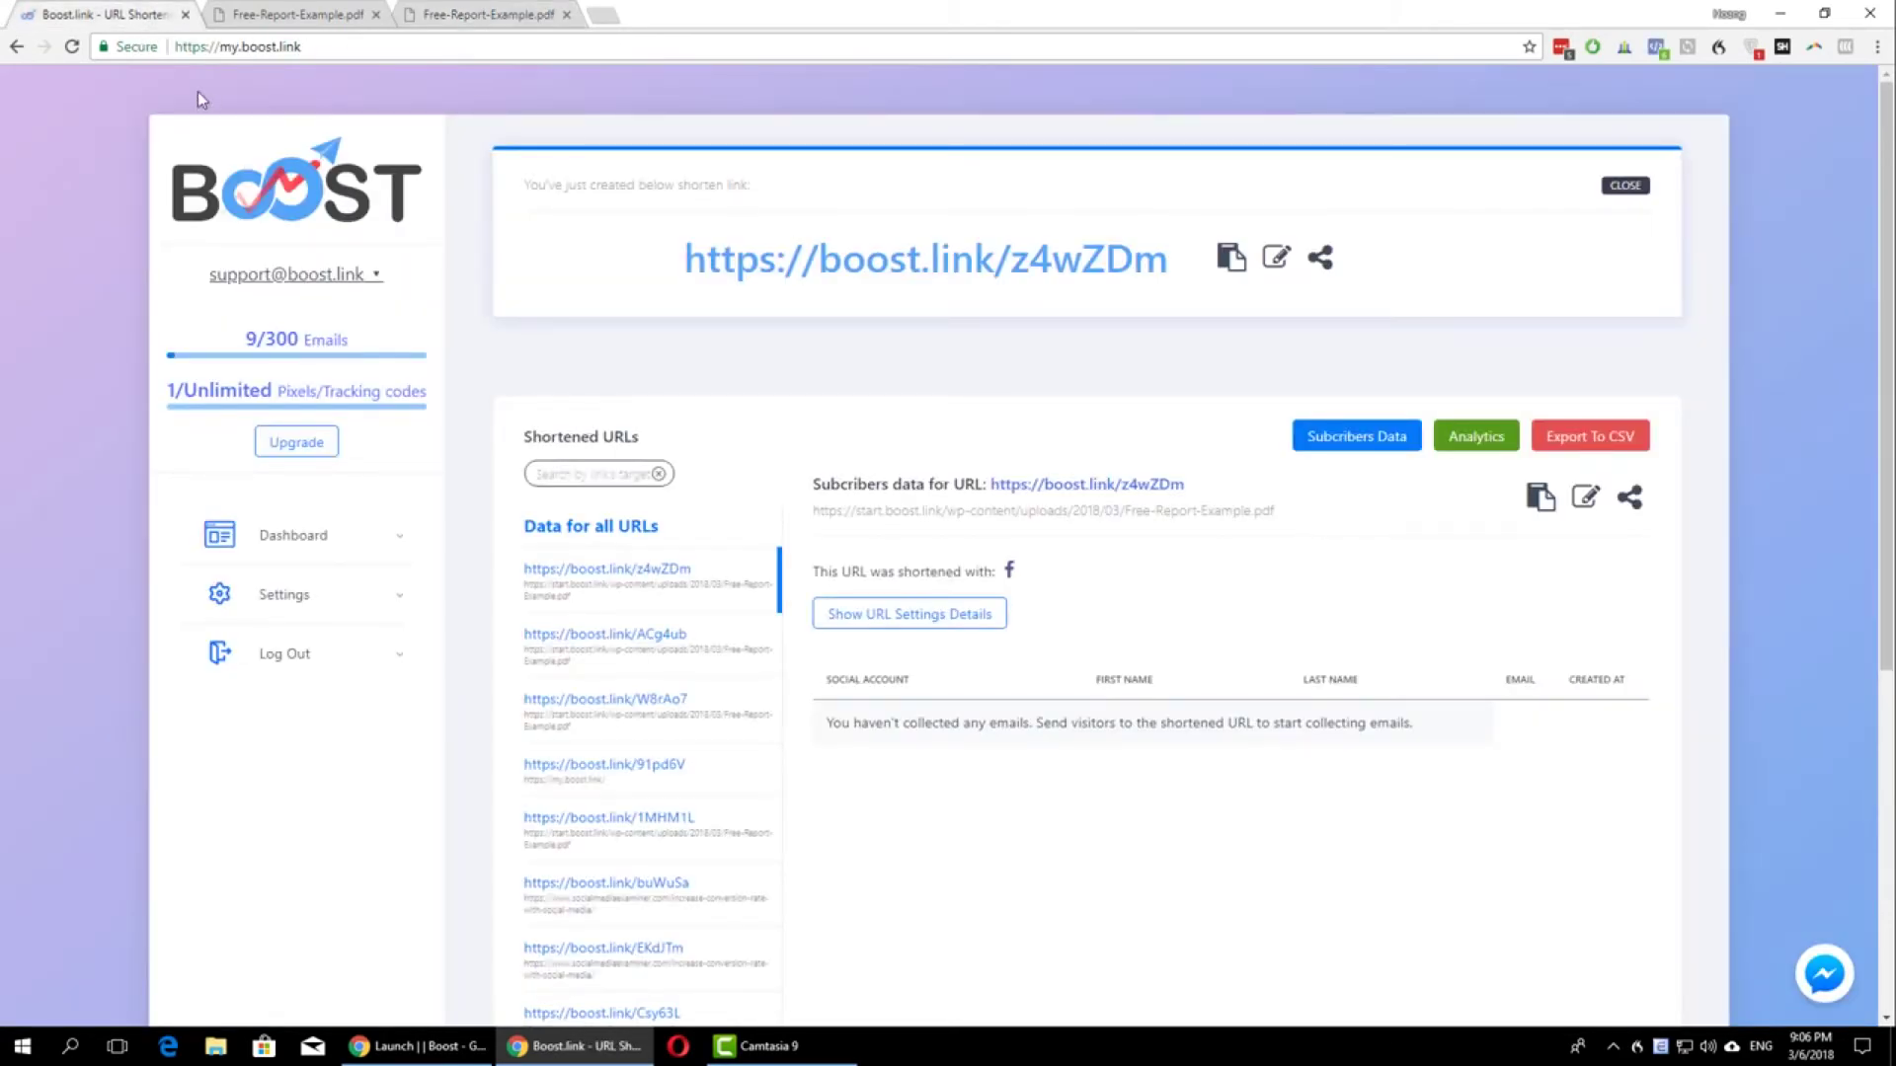
pyautogui.click(74, 47)
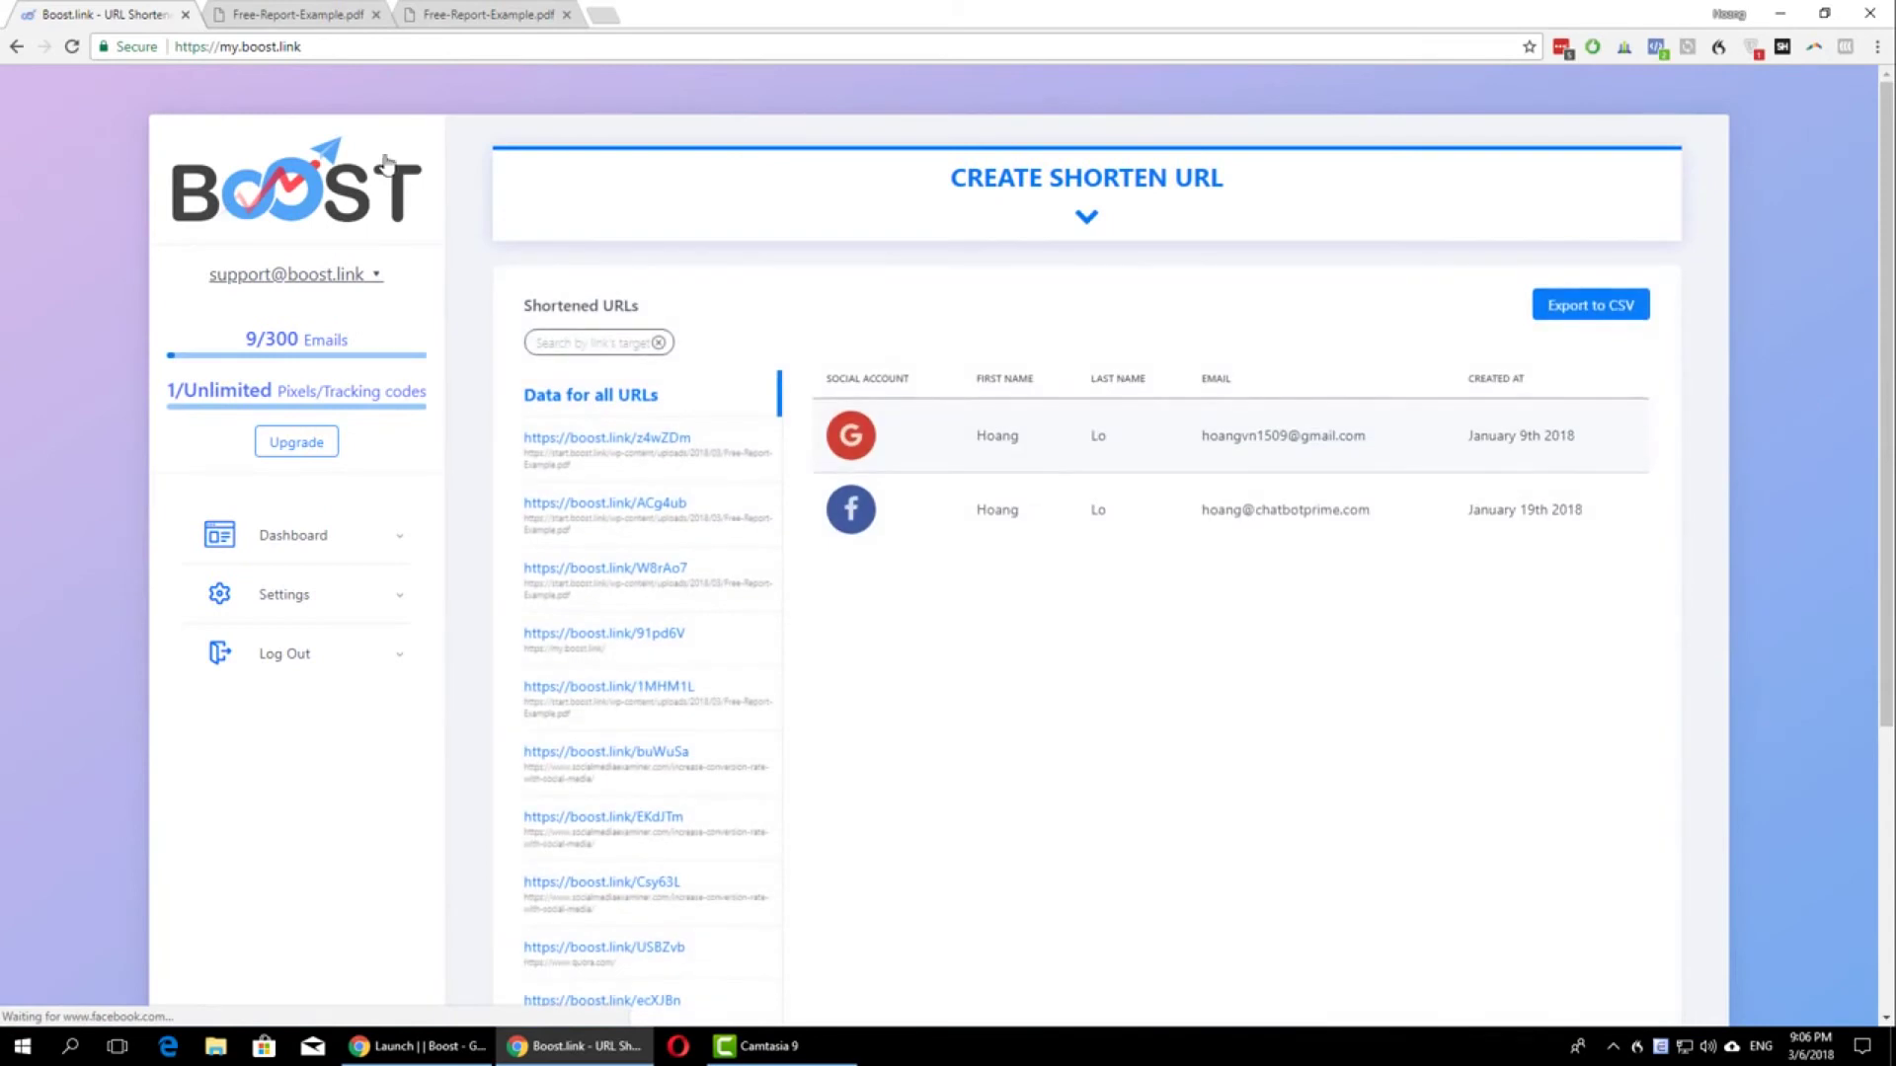
pyautogui.click(667, 437)
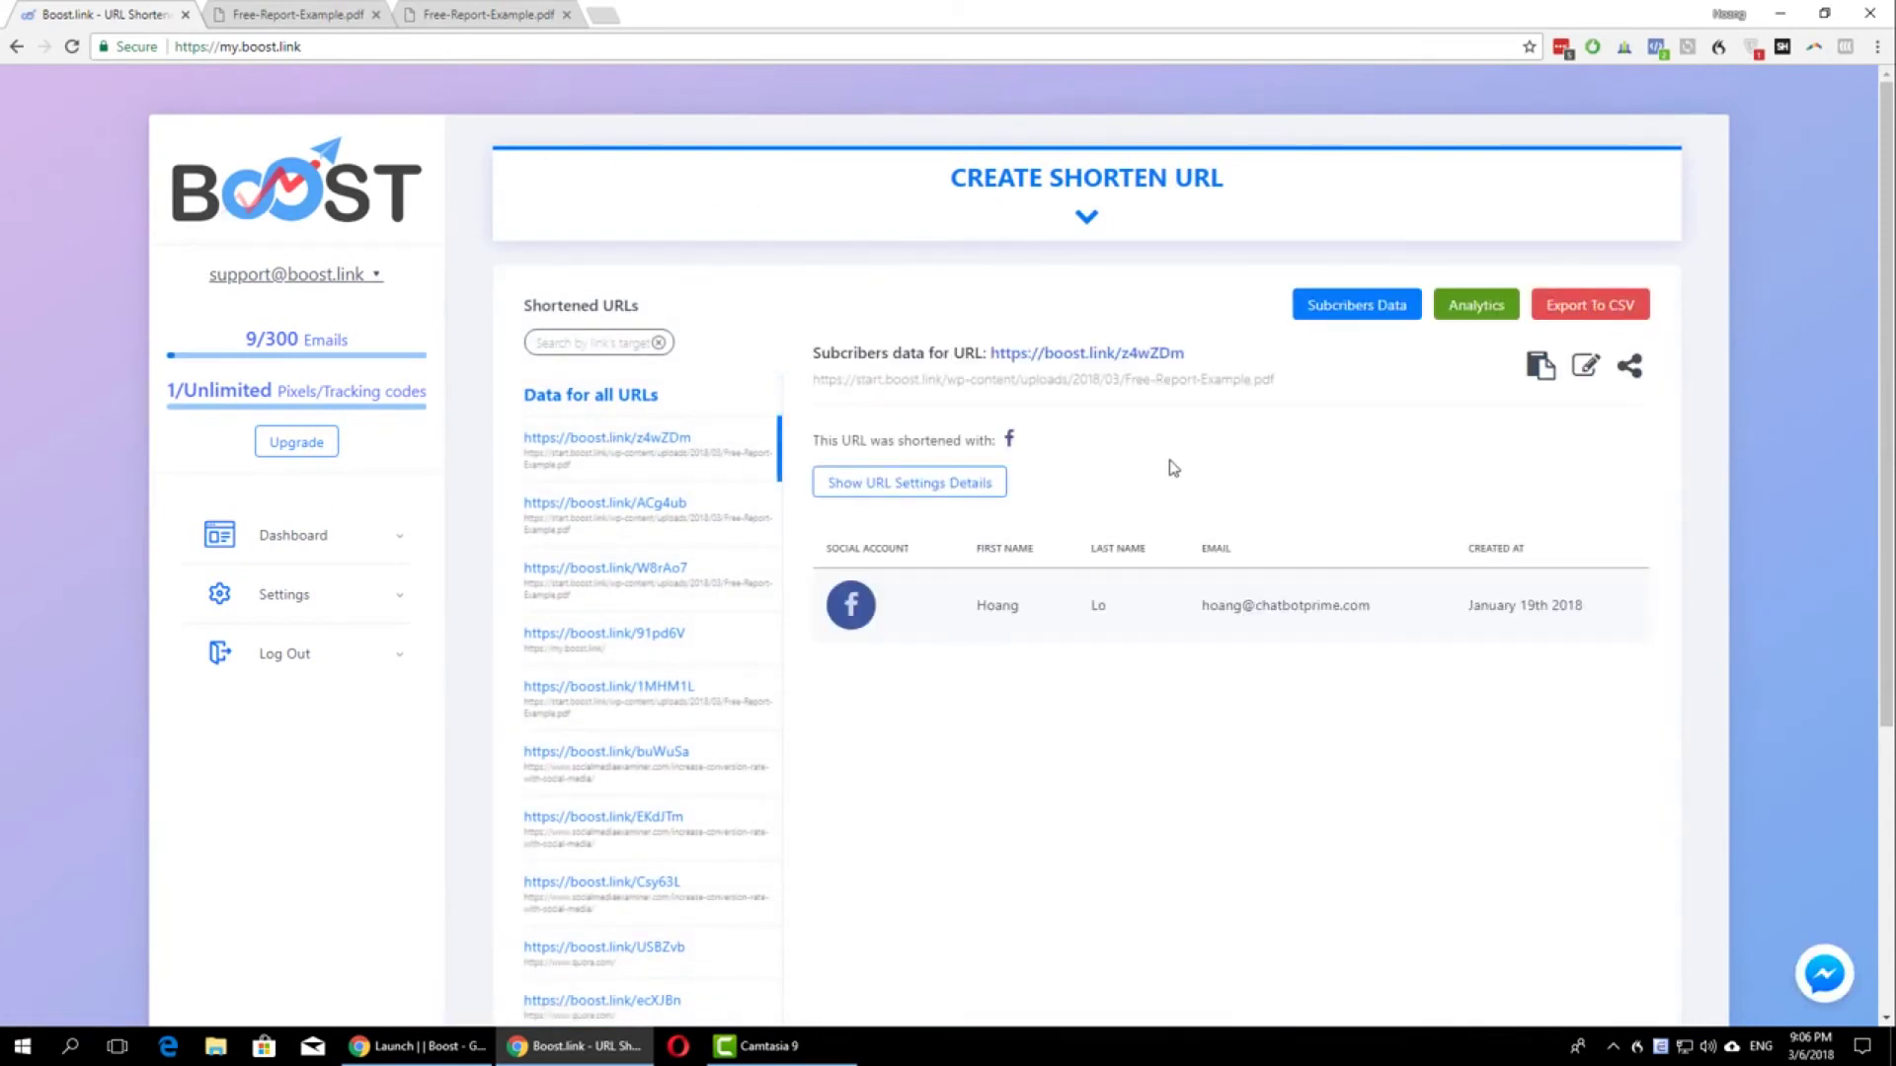
pyautogui.moveTo(1186, 353); pyautogui.dragTo(987, 358)
pyautogui.moveTo(1374, 608); pyautogui.dragTo(1184, 612)
pyautogui.click(1178, 615)
# Expand the form for creating a shortened URL and examine its option for using a different cancel URL
pyautogui.click(1146, 241)
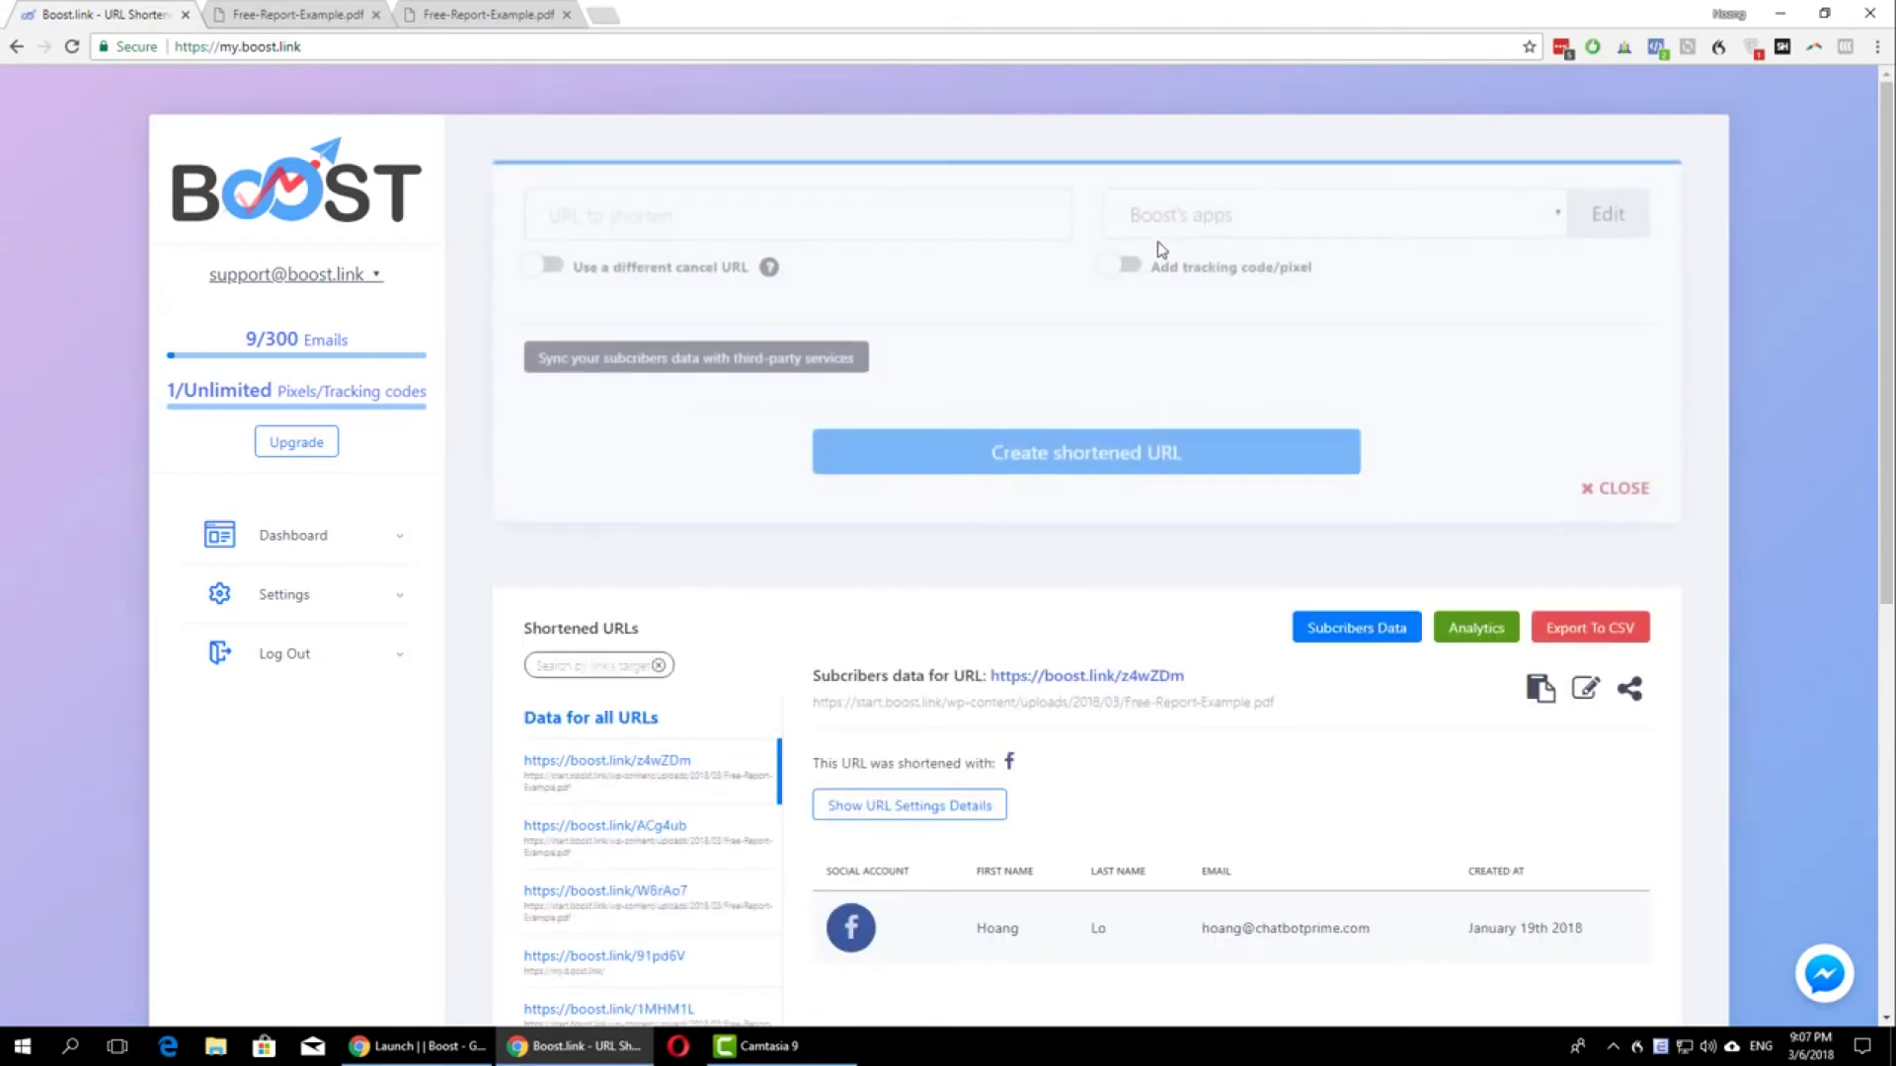
pyautogui.click(550, 254)
pyautogui.click(645, 289)
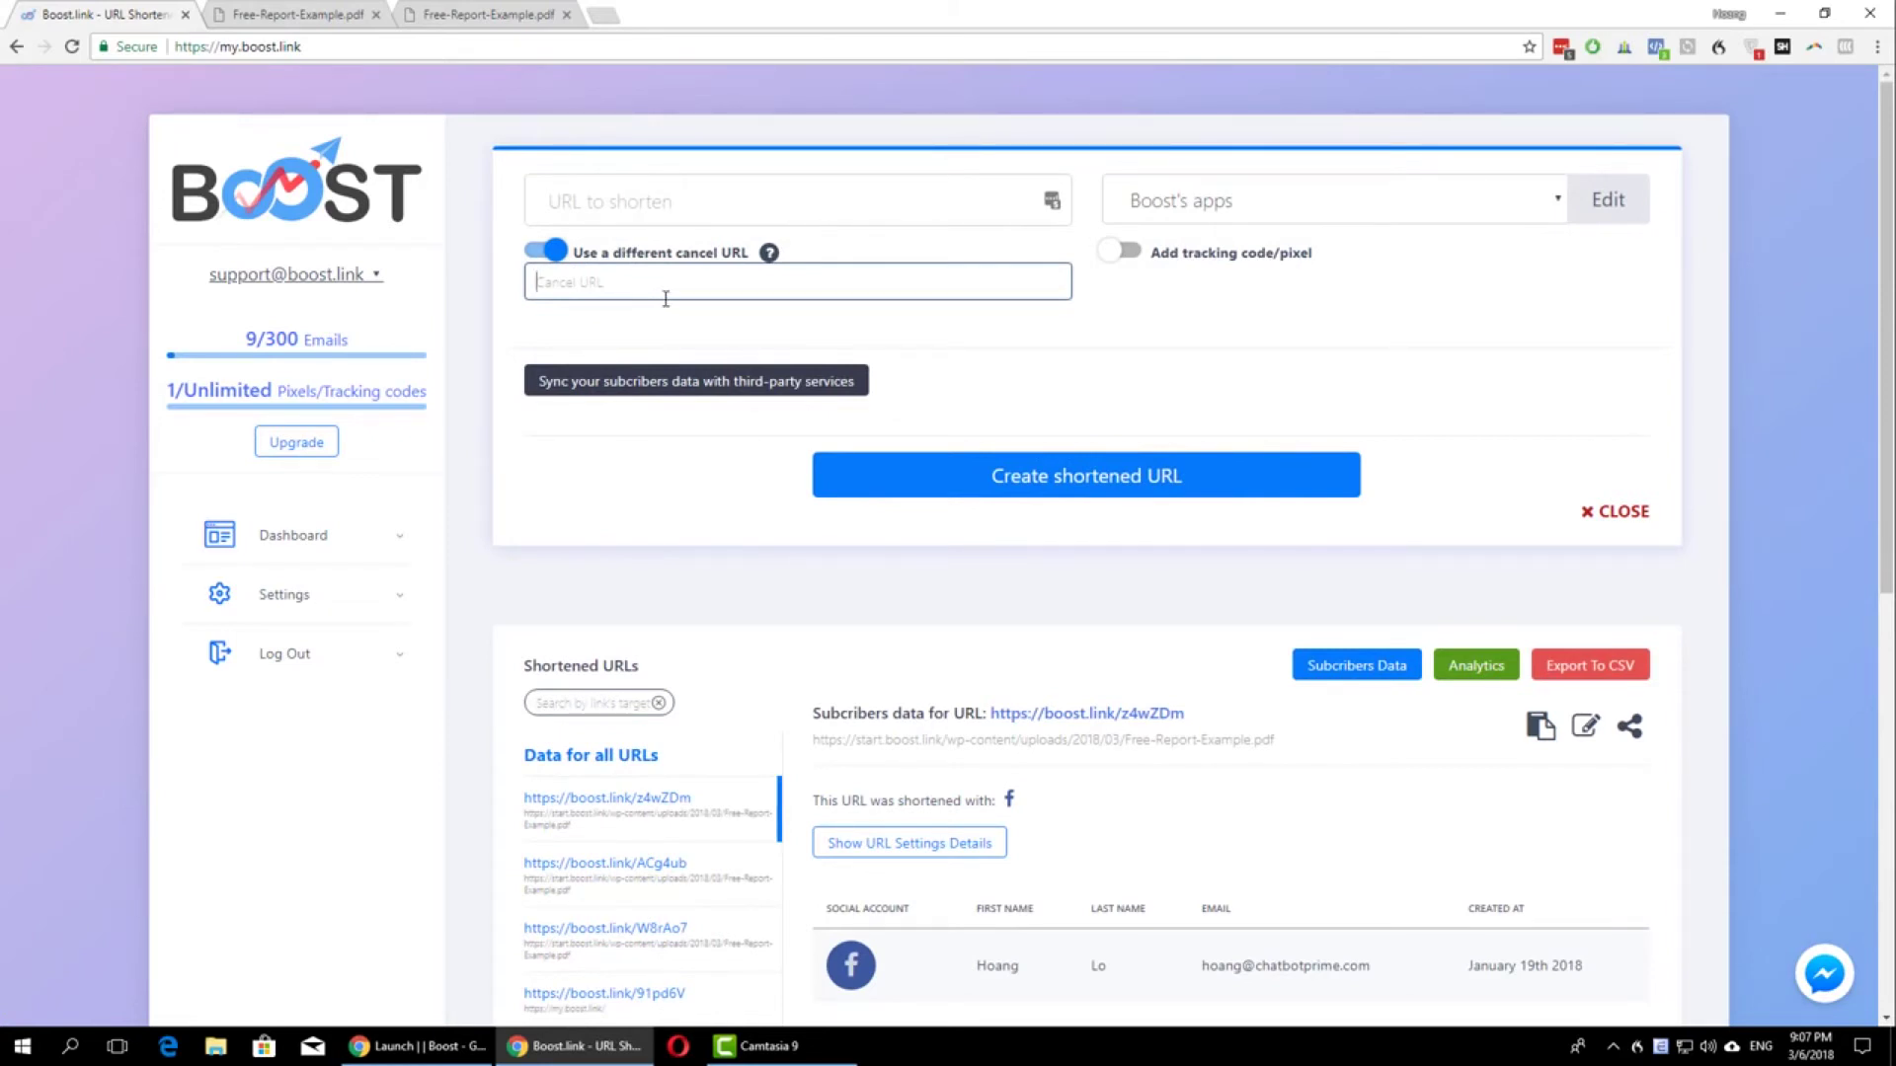
pyautogui.click(550, 255)
# Enable adding a tracking code/pixel to the new link and go to the account settings page
pyautogui.click(1123, 250)
pyautogui.click(1173, 269)
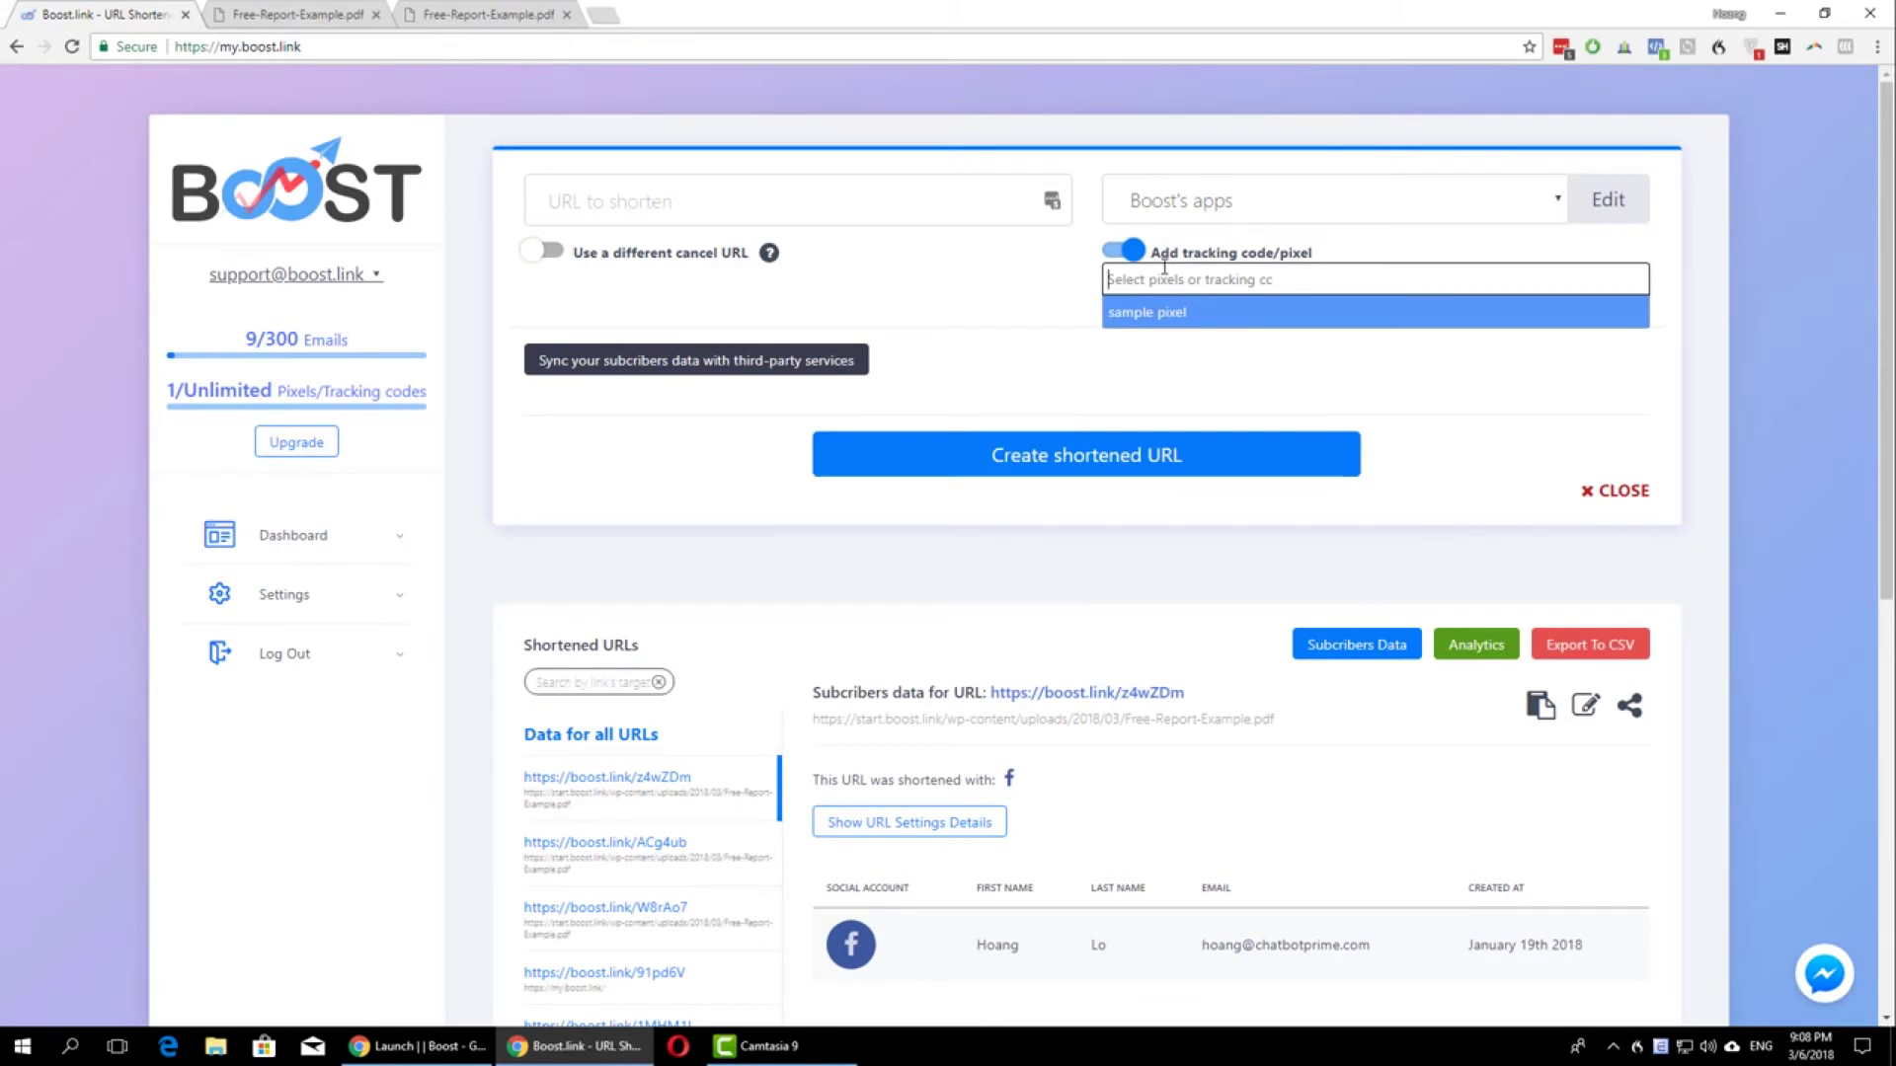
pyautogui.rightClick(298, 600)
pyautogui.click(282, 598)
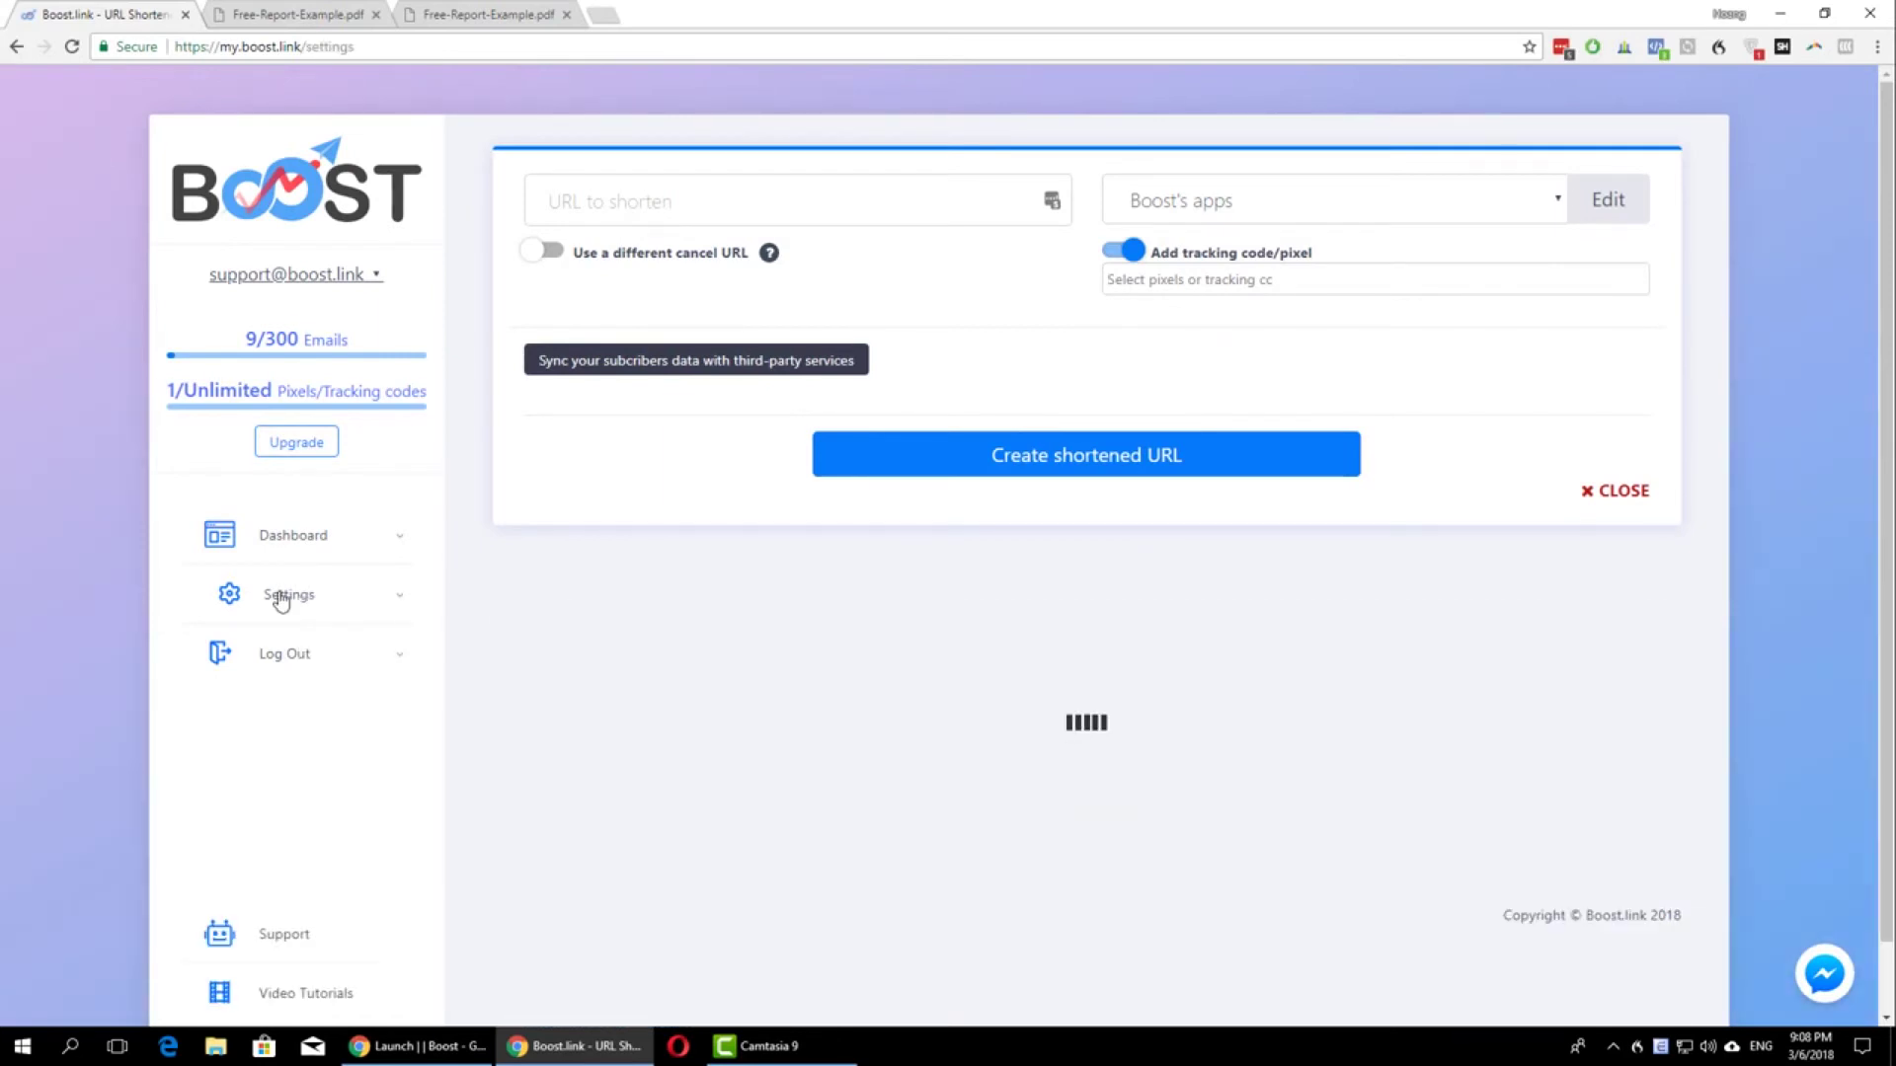
# Start a new pixel/tracking code entry with Facebook Pixel as the platform, leaving its name and ID empty
pyautogui.scroll(-2, 952, 749)
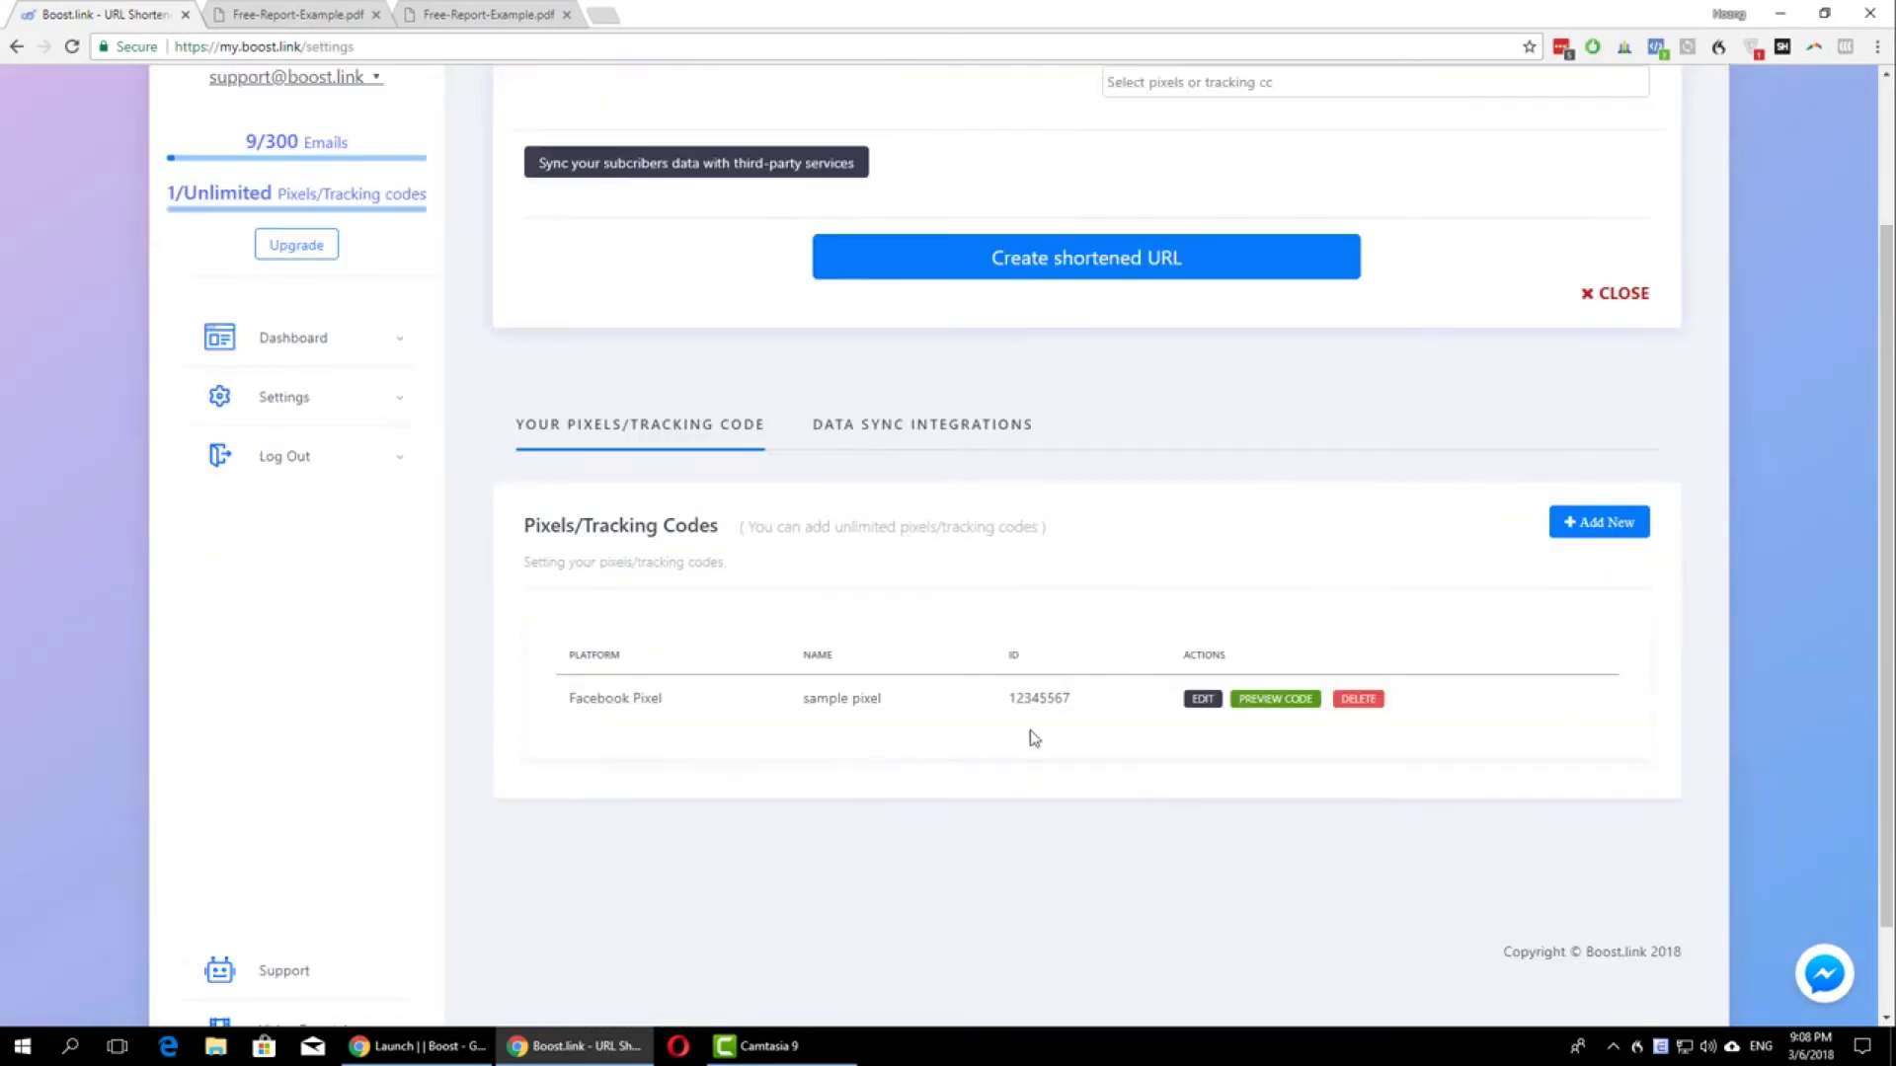
pyautogui.click(1592, 531)
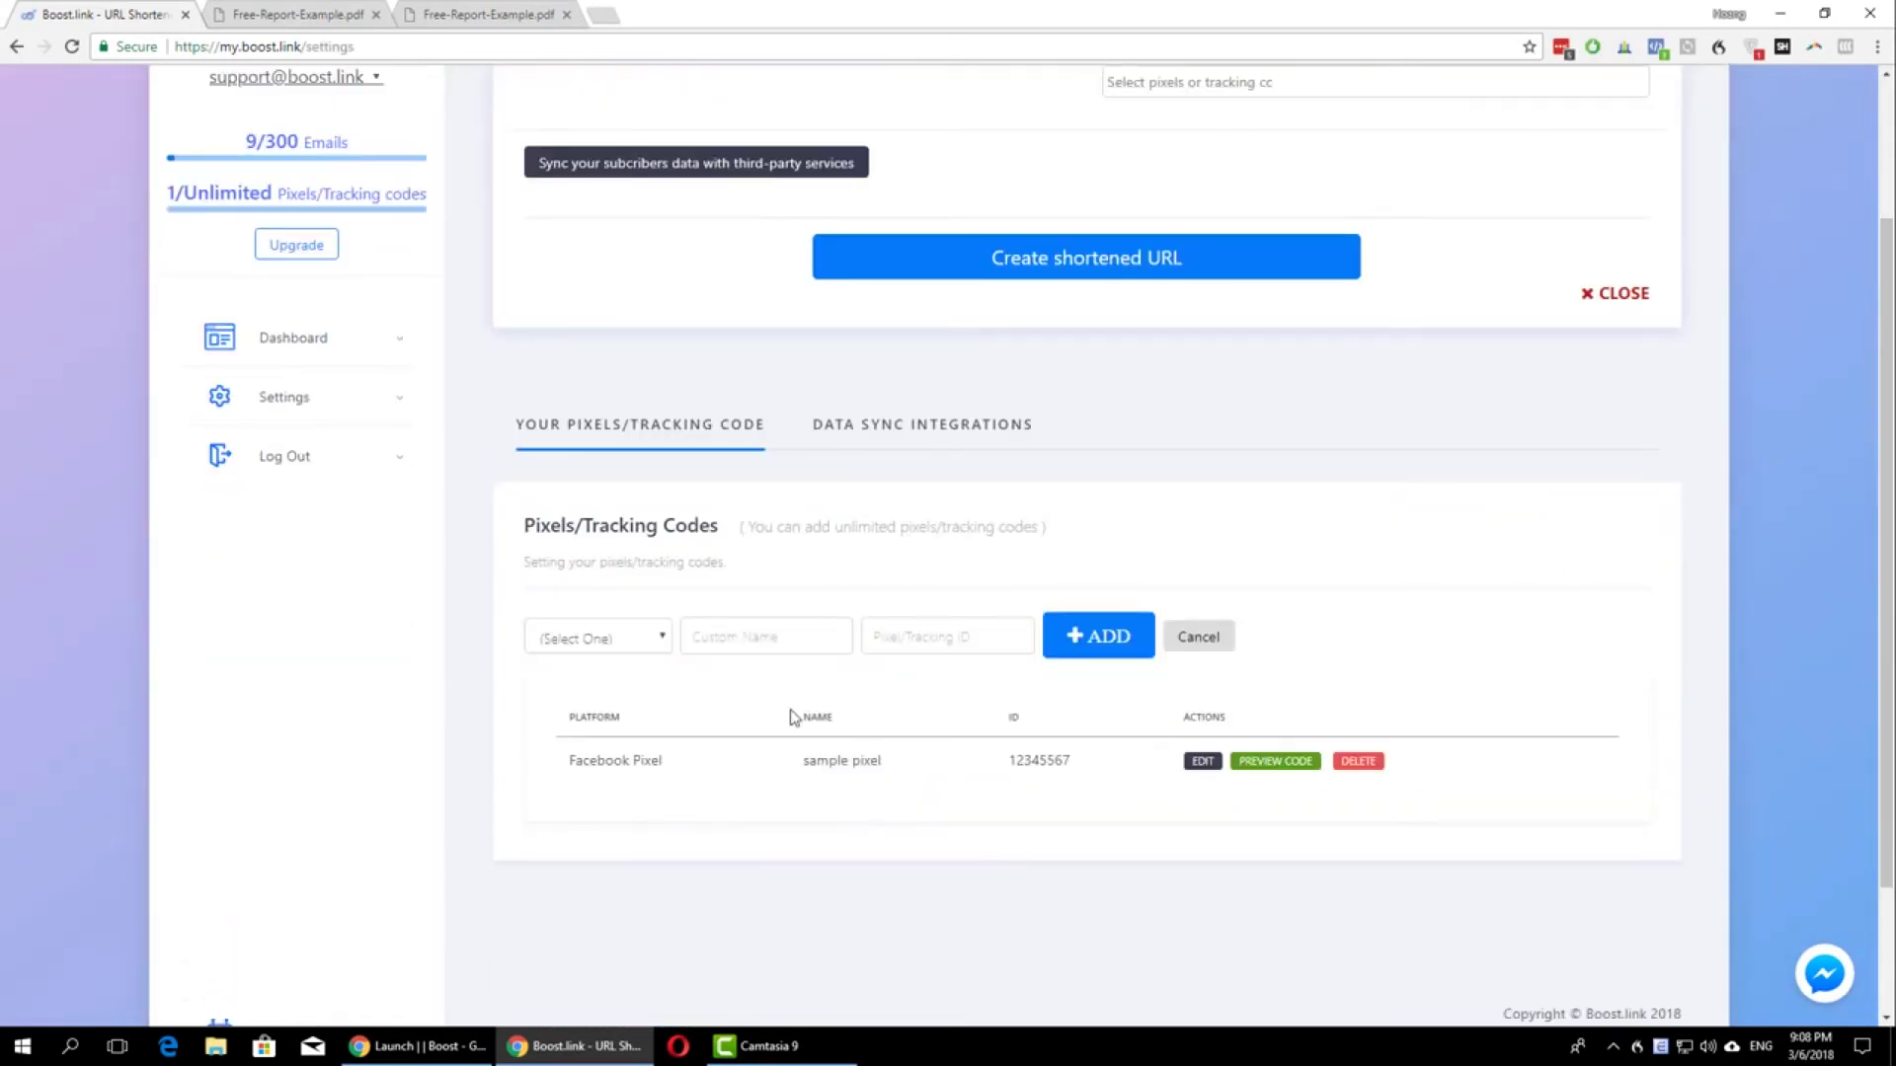
pyautogui.click(631, 647)
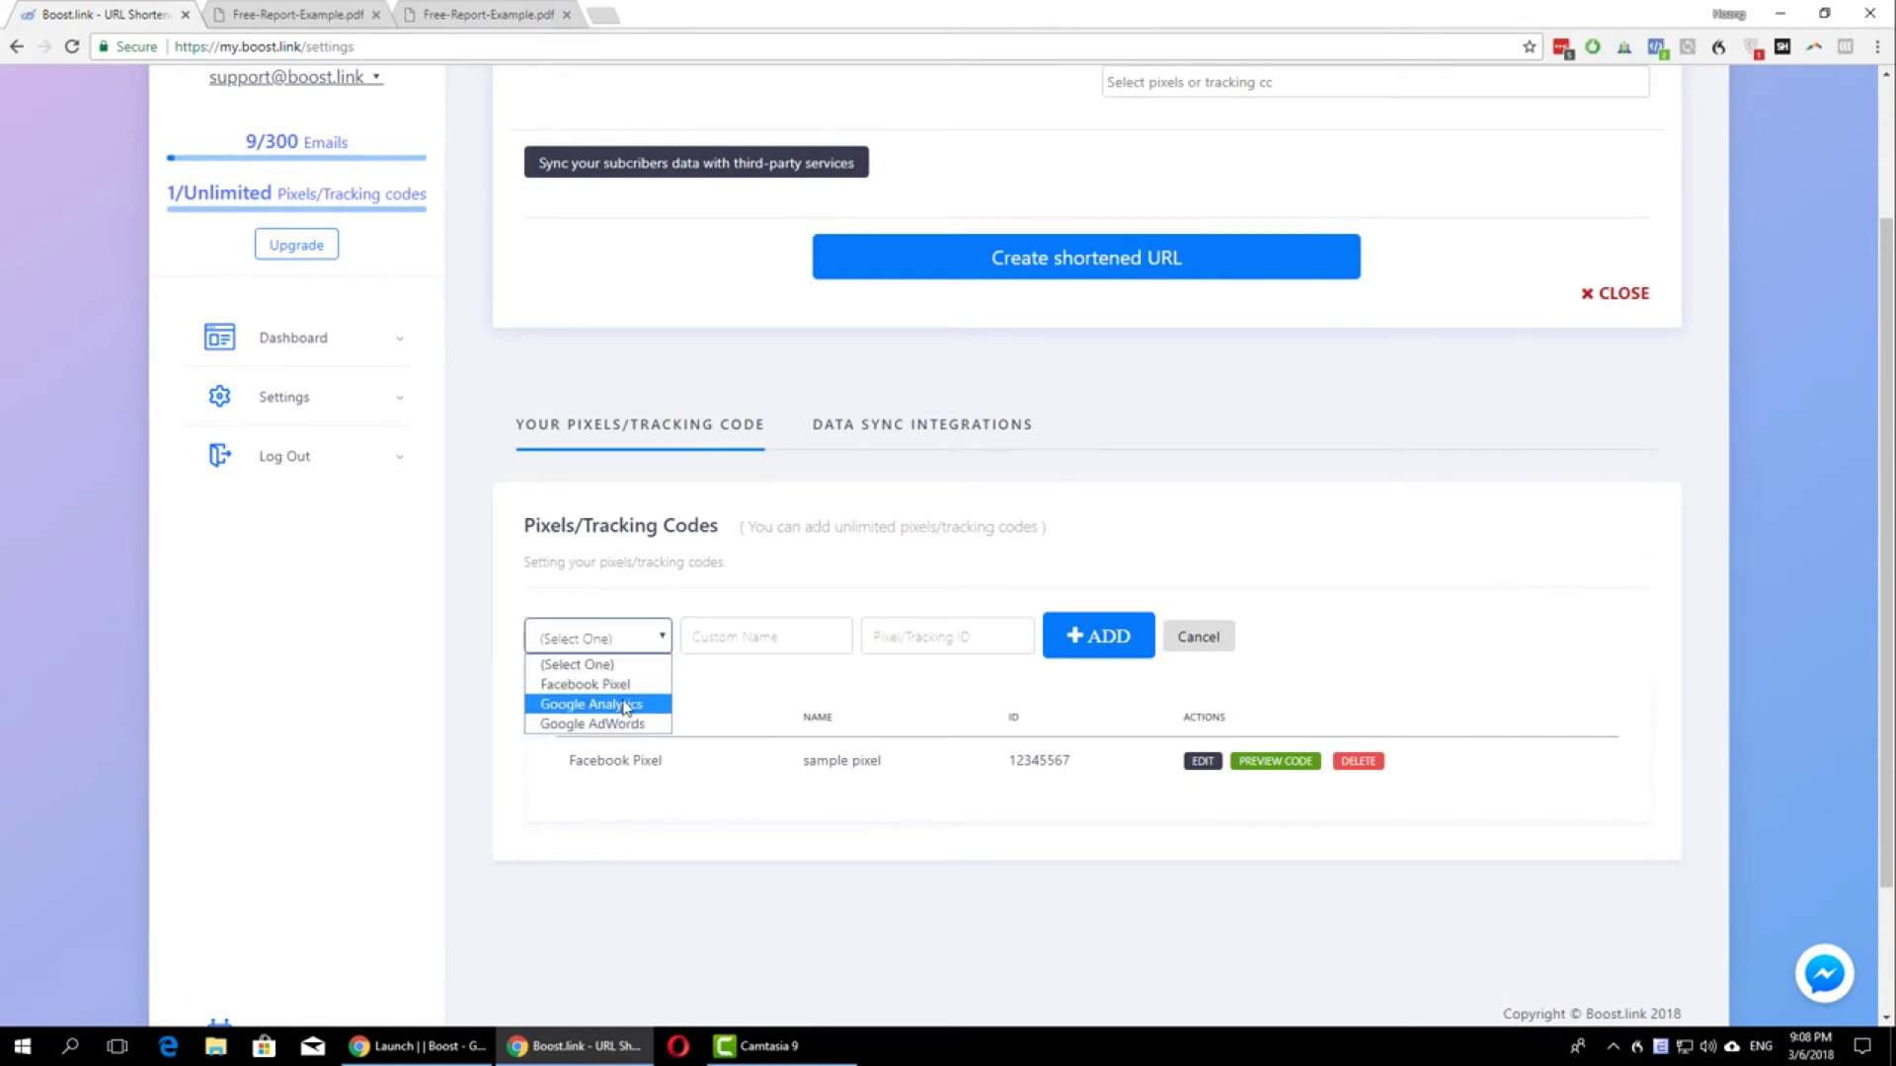
pyautogui.click(626, 685)
pyautogui.click(764, 637)
pyautogui.click(929, 637)
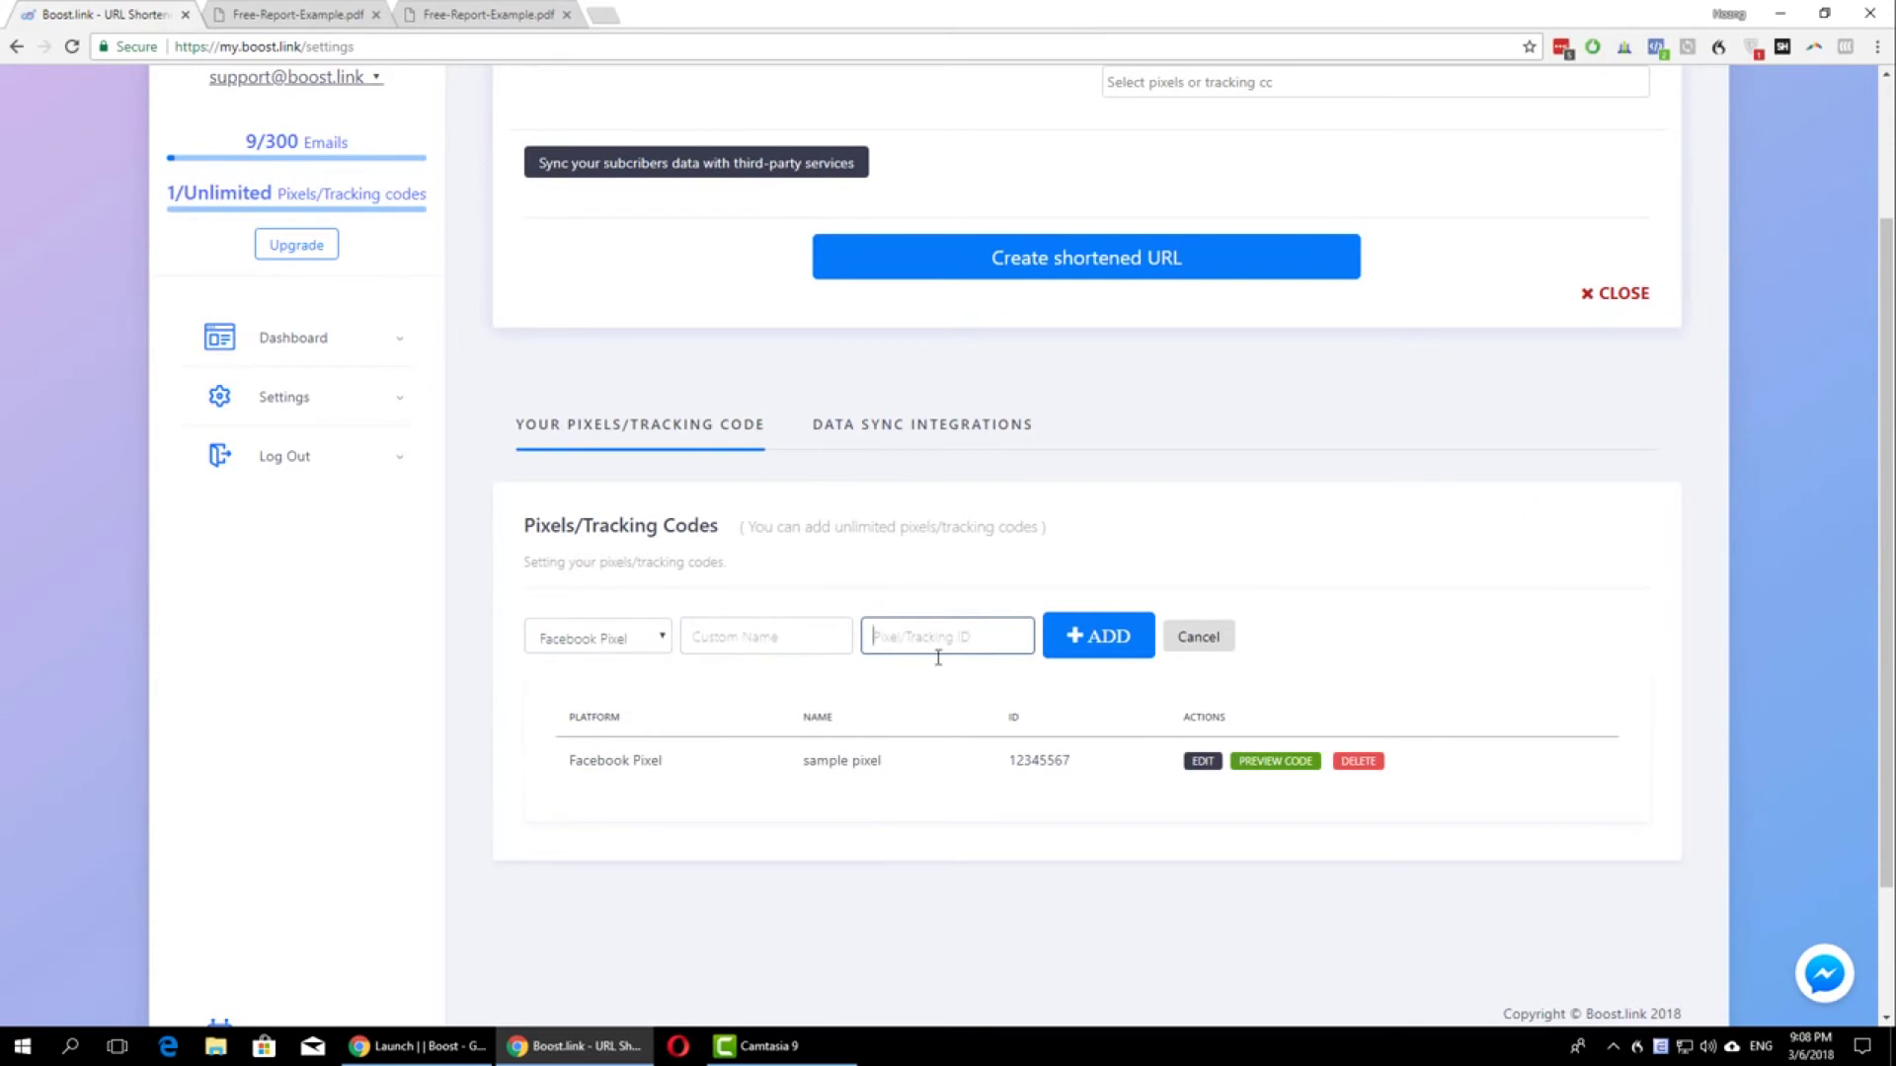
# Attach the existing sample pixel to the new shortened URL as its tracking code
pyautogui.scroll(2, 958, 691)
pyautogui.click(1234, 279)
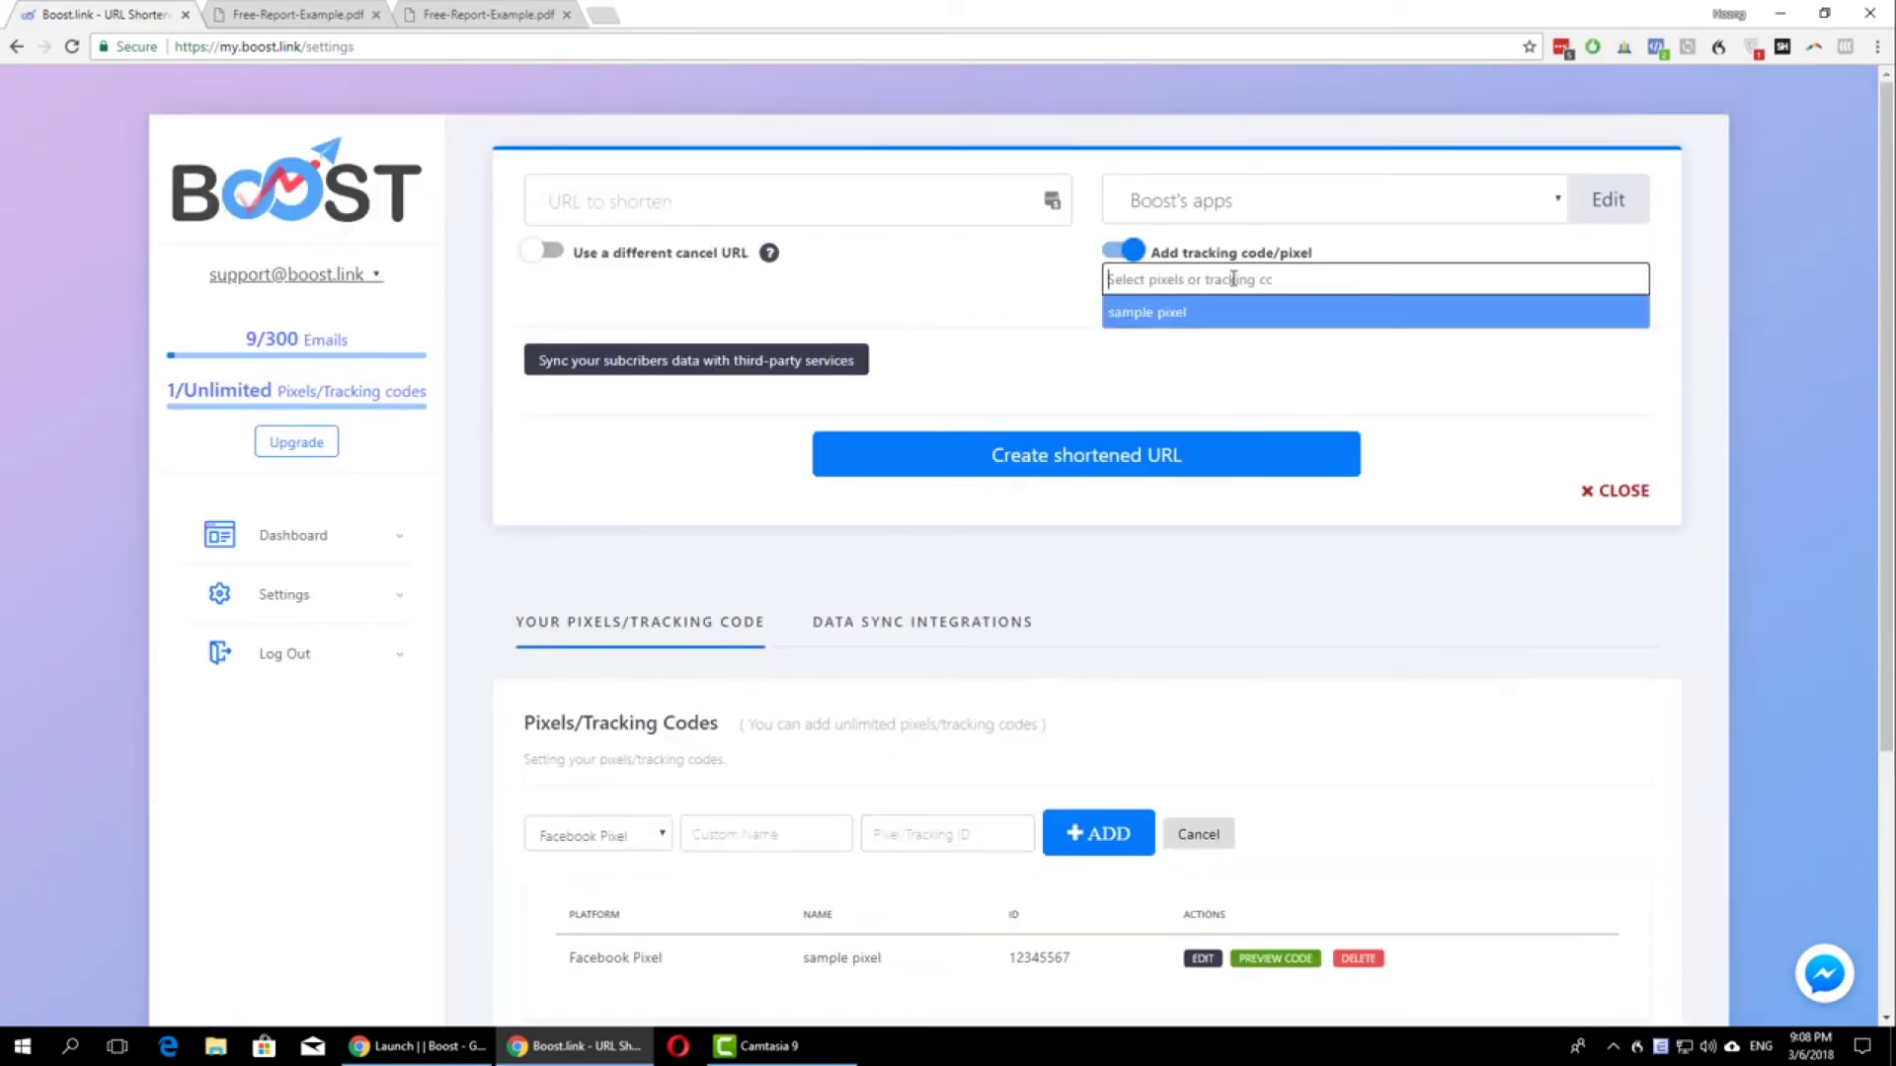
pyautogui.click(1182, 318)
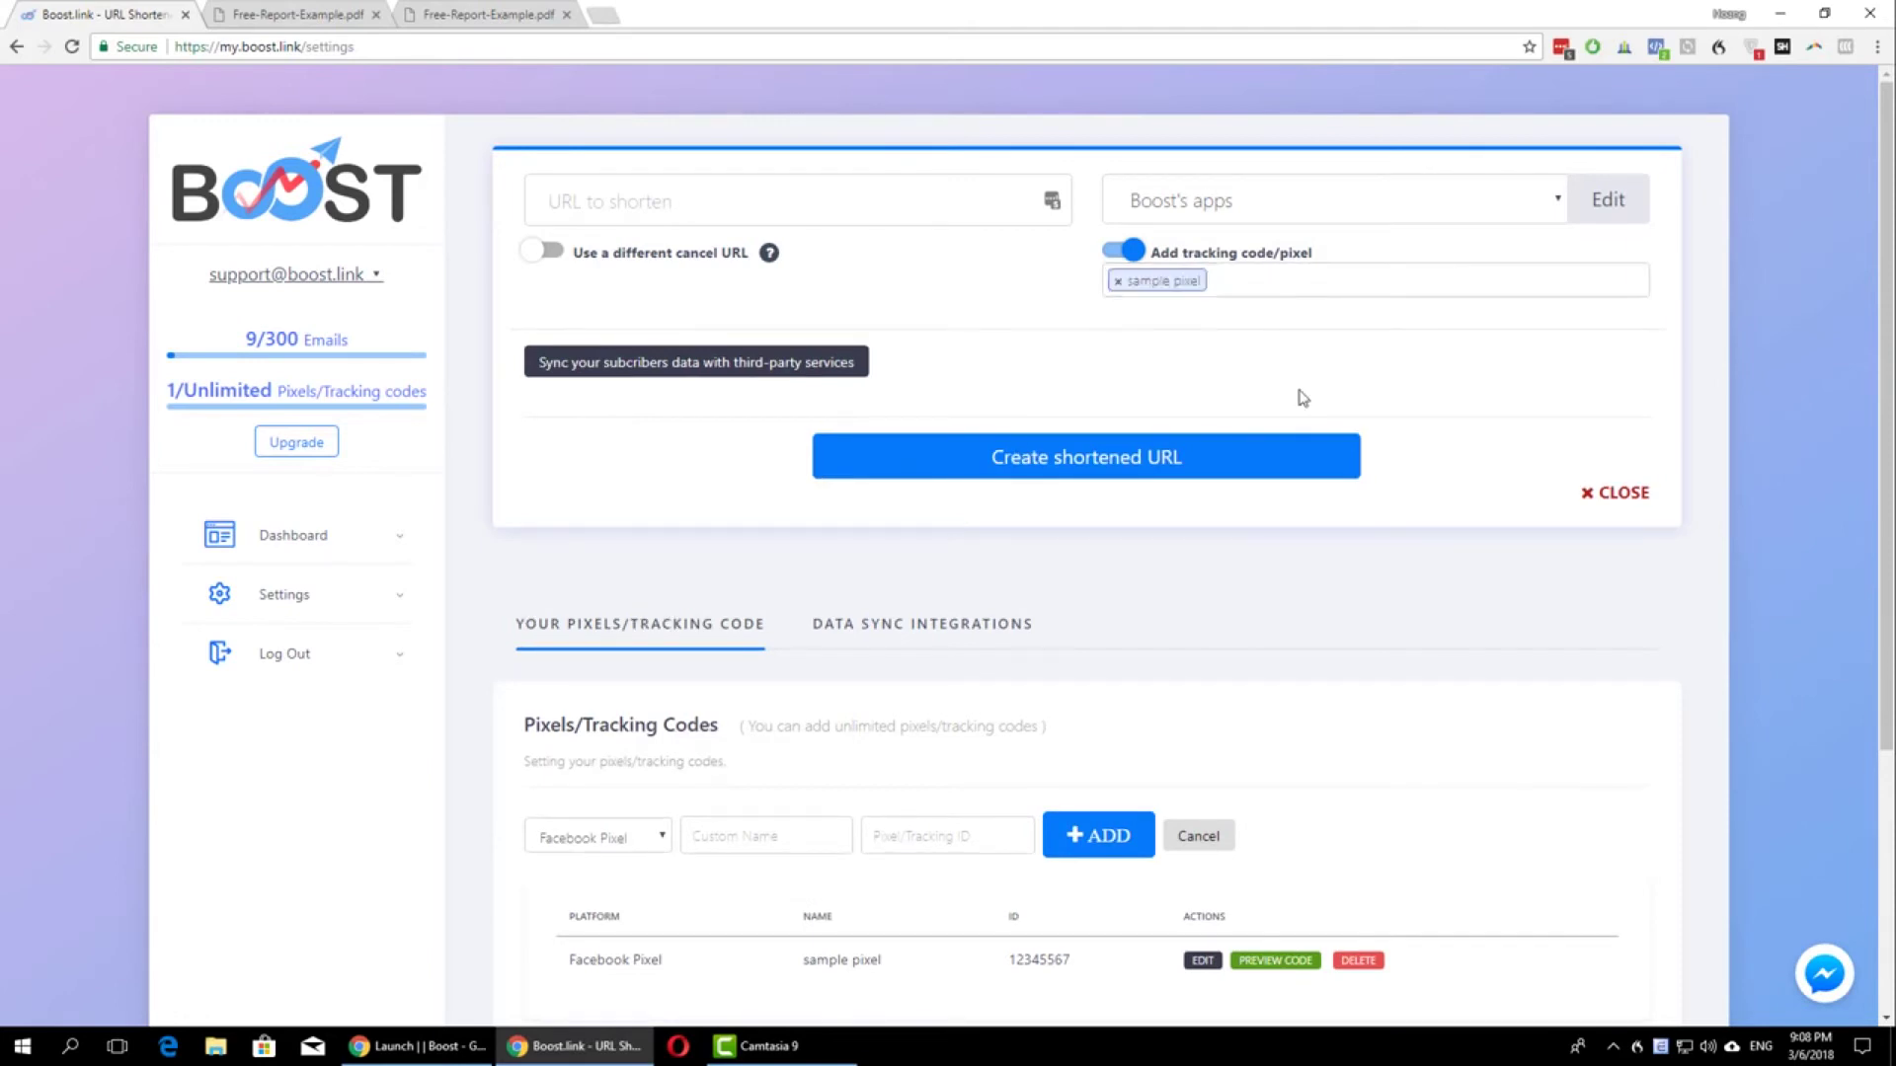
# Show the third-party data sync settings for the new link and examine the available services
pyautogui.click(790, 368)
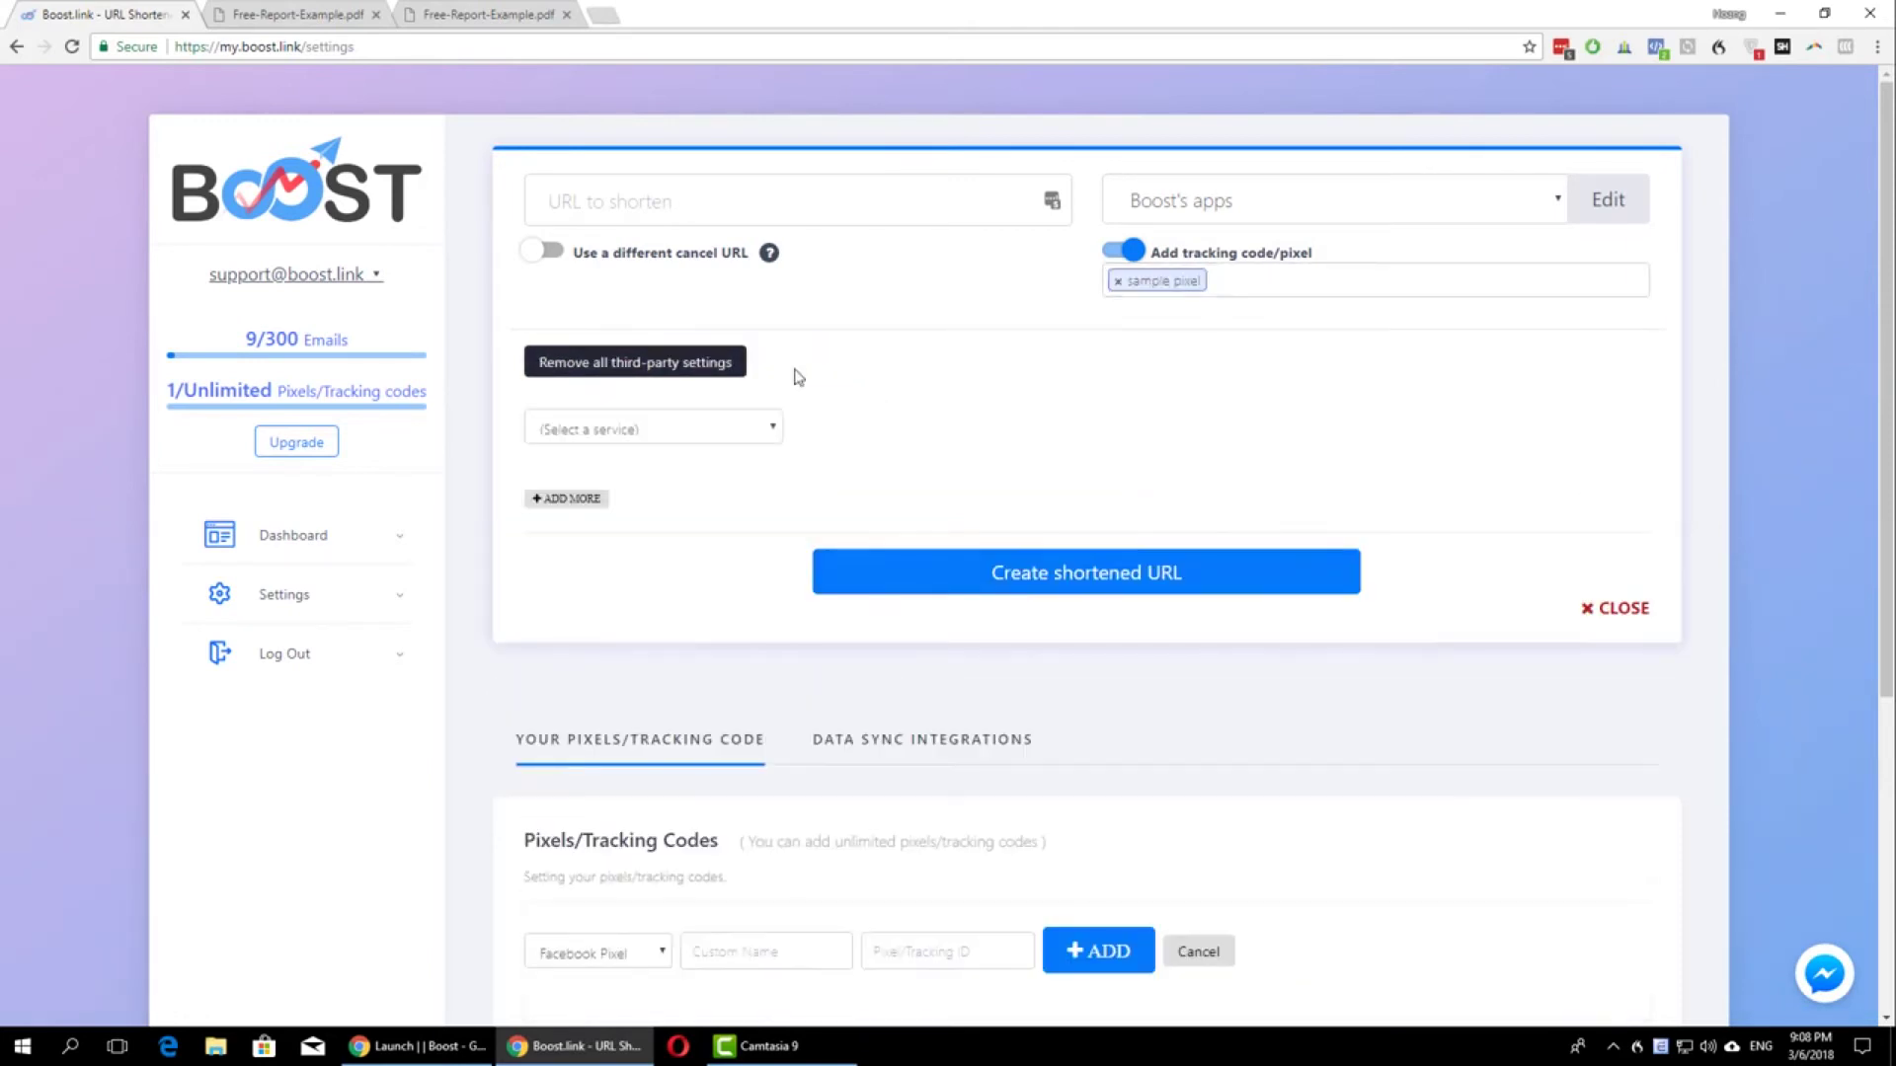
pyautogui.click(732, 435)
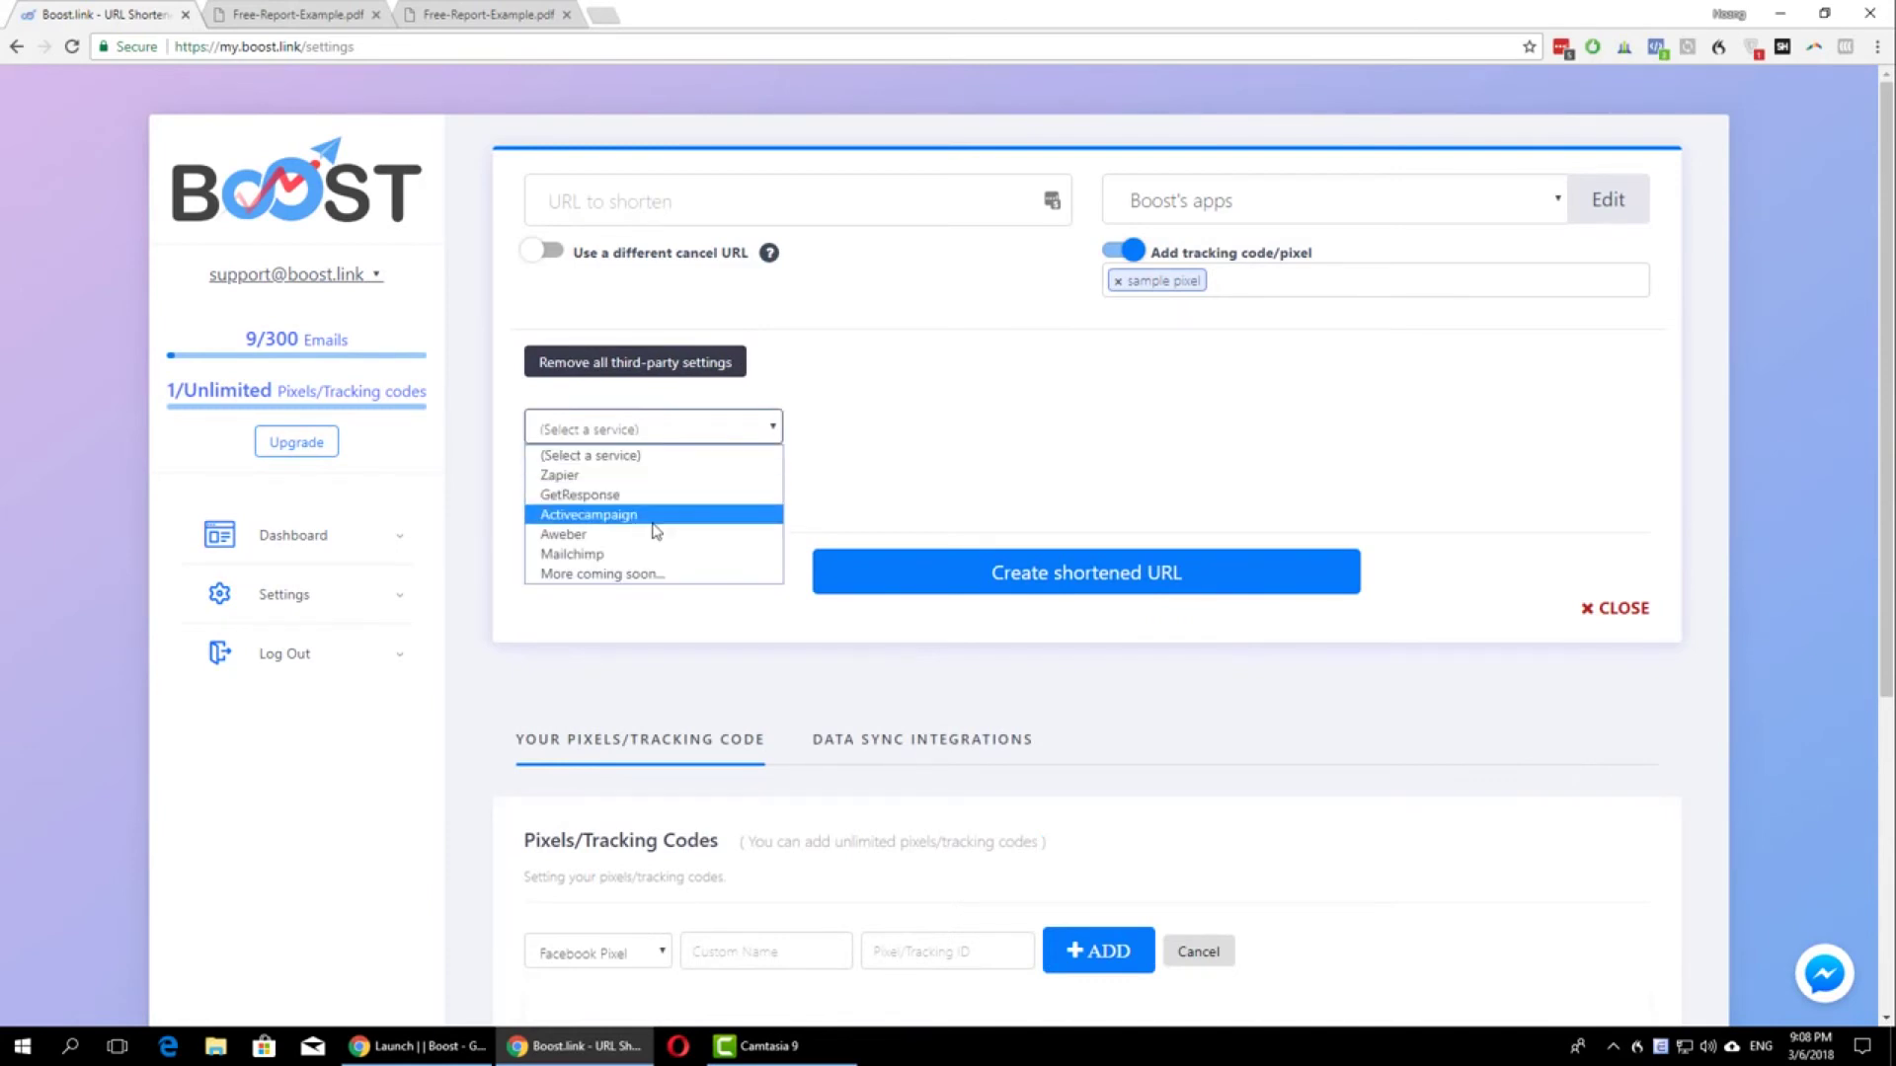
pyautogui.click(1001, 543)
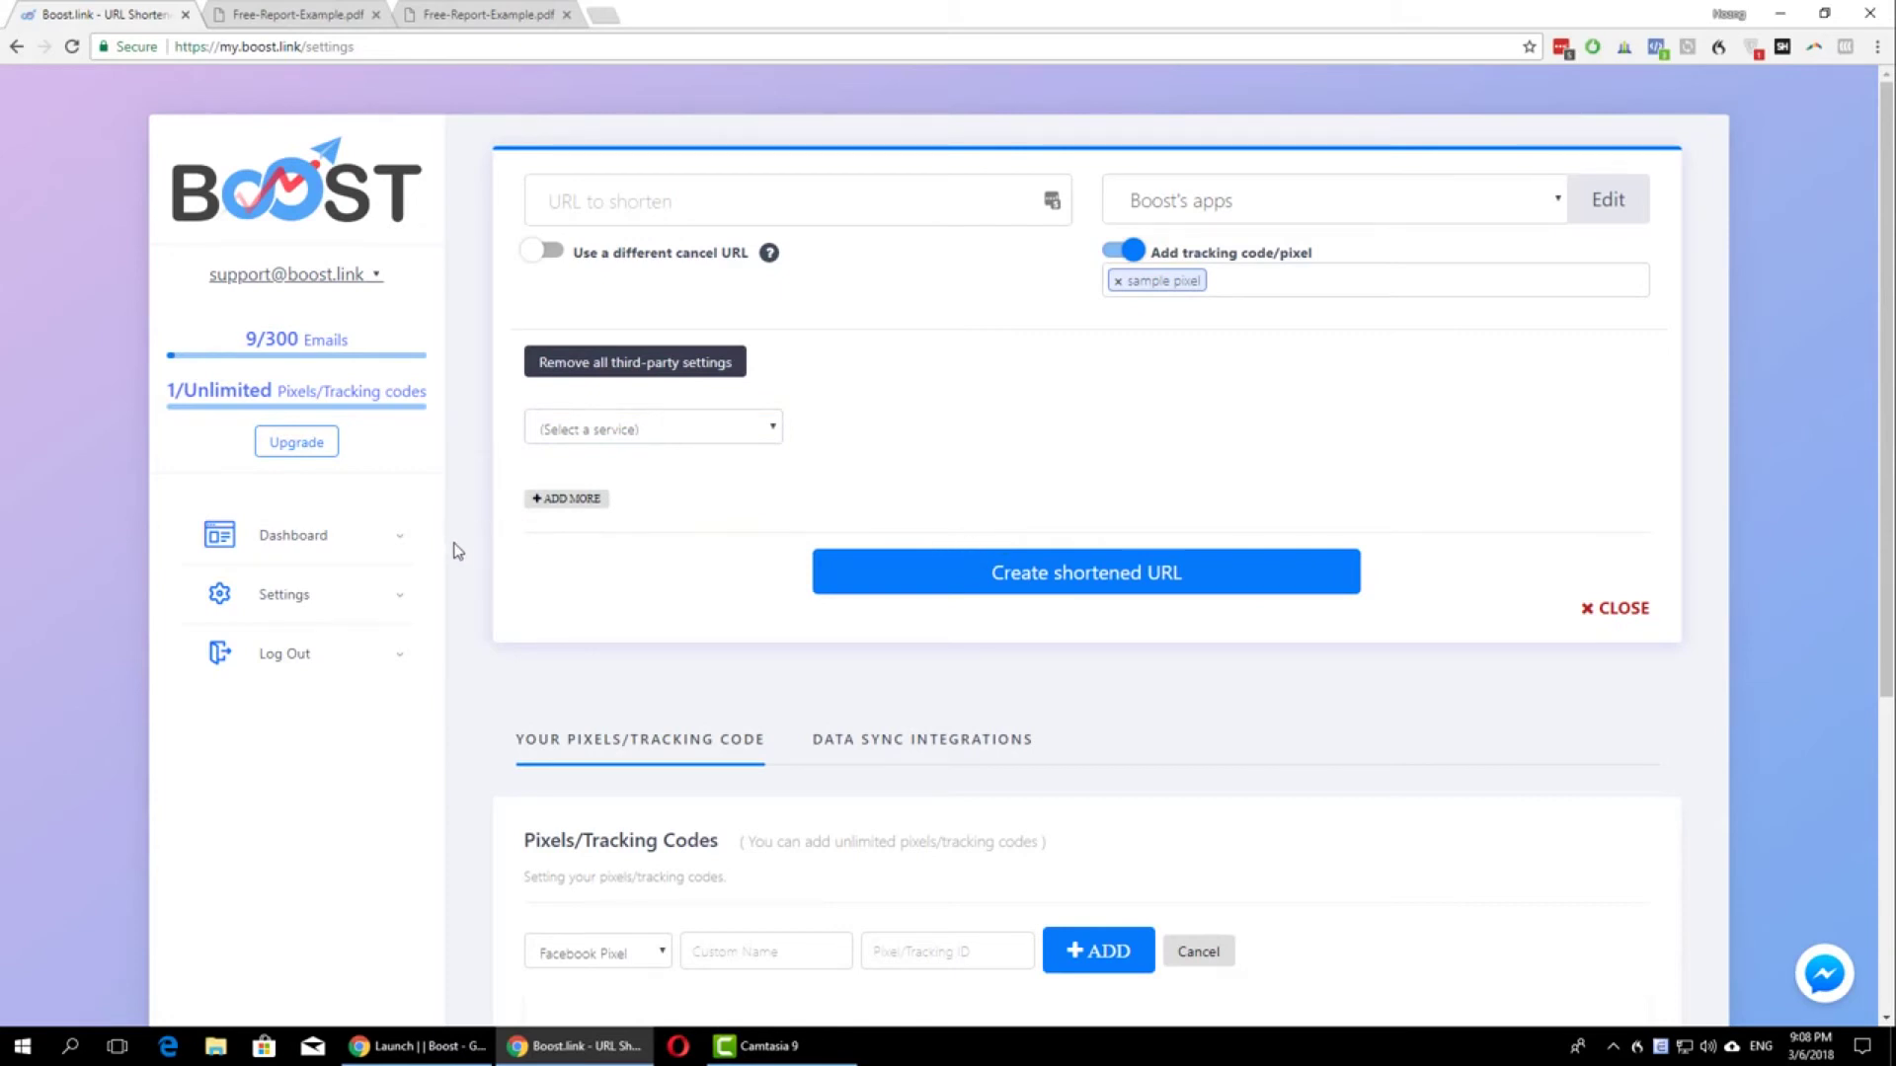
pyautogui.click(694, 430)
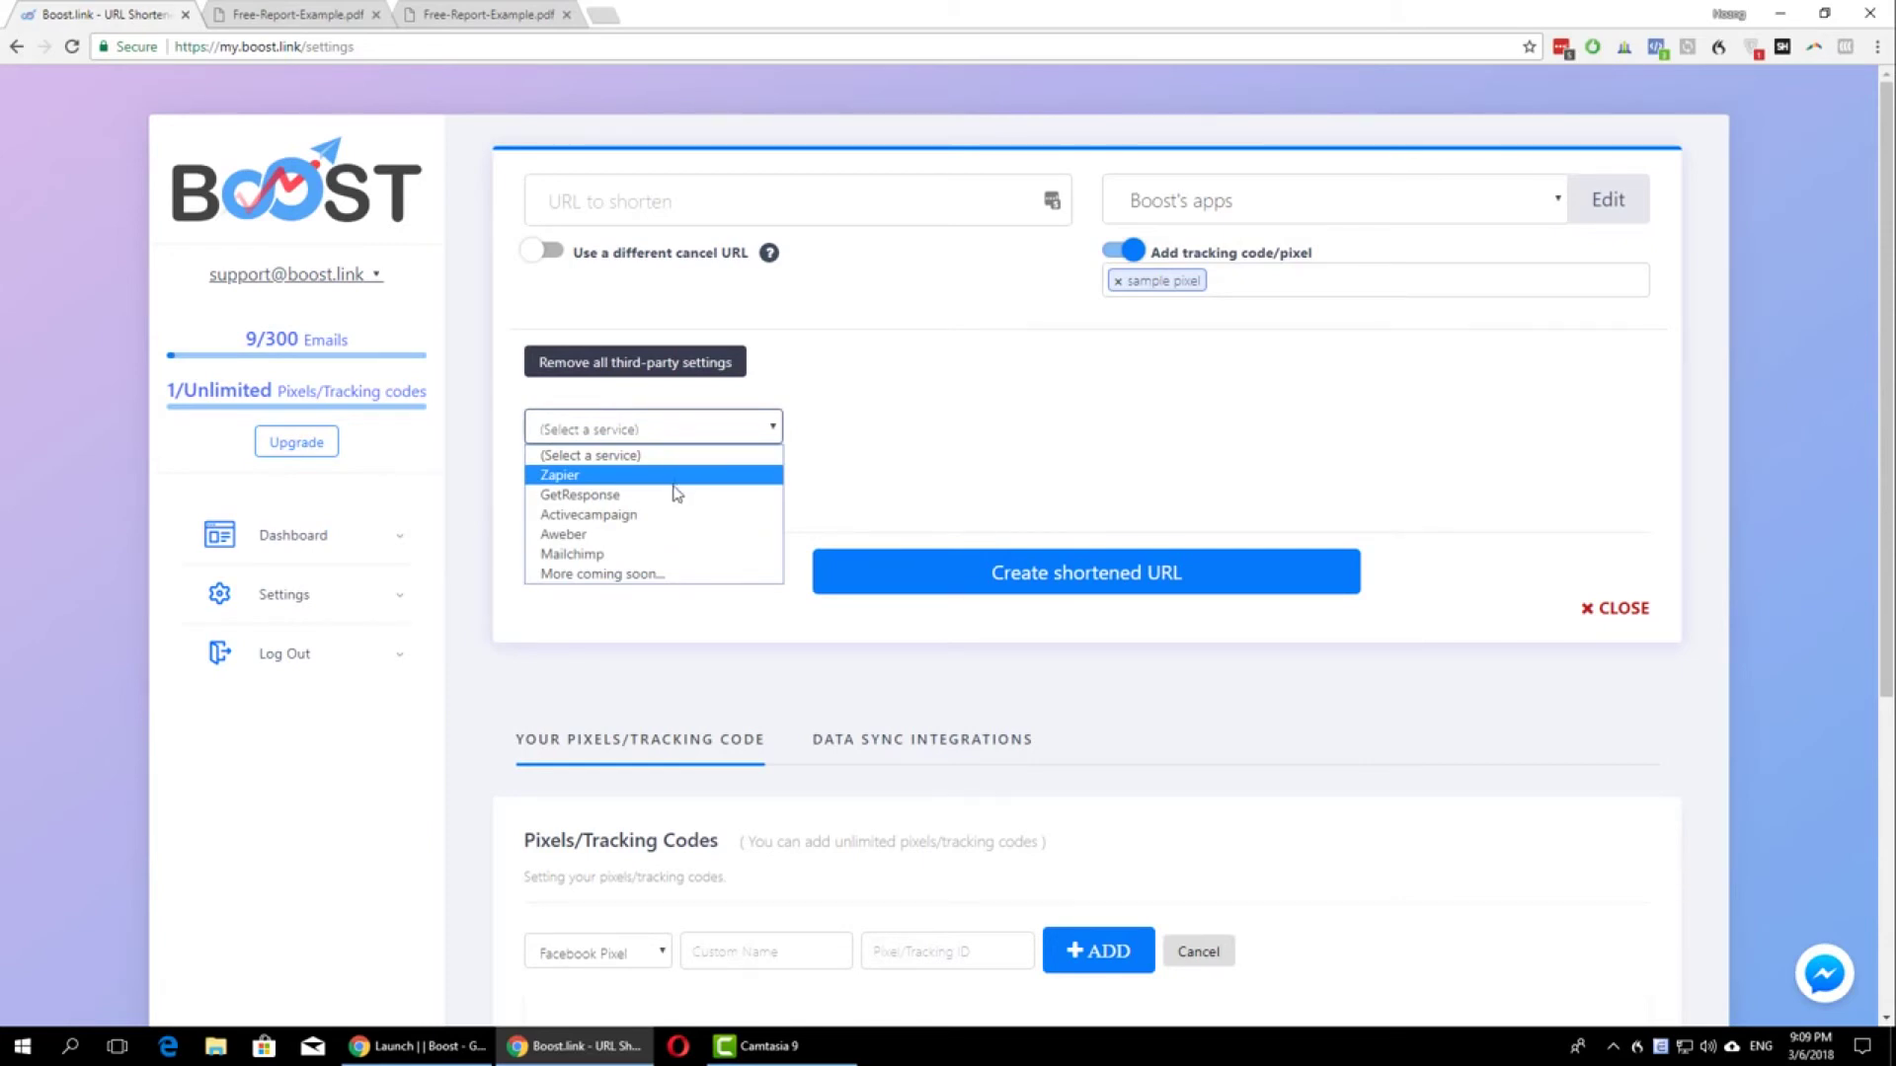
pyautogui.click(931, 481)
# Start a new data sync integration in the settings with Activecampaign as the service
pyautogui.click(1017, 746)
pyautogui.scroll(-5, 1017, 747)
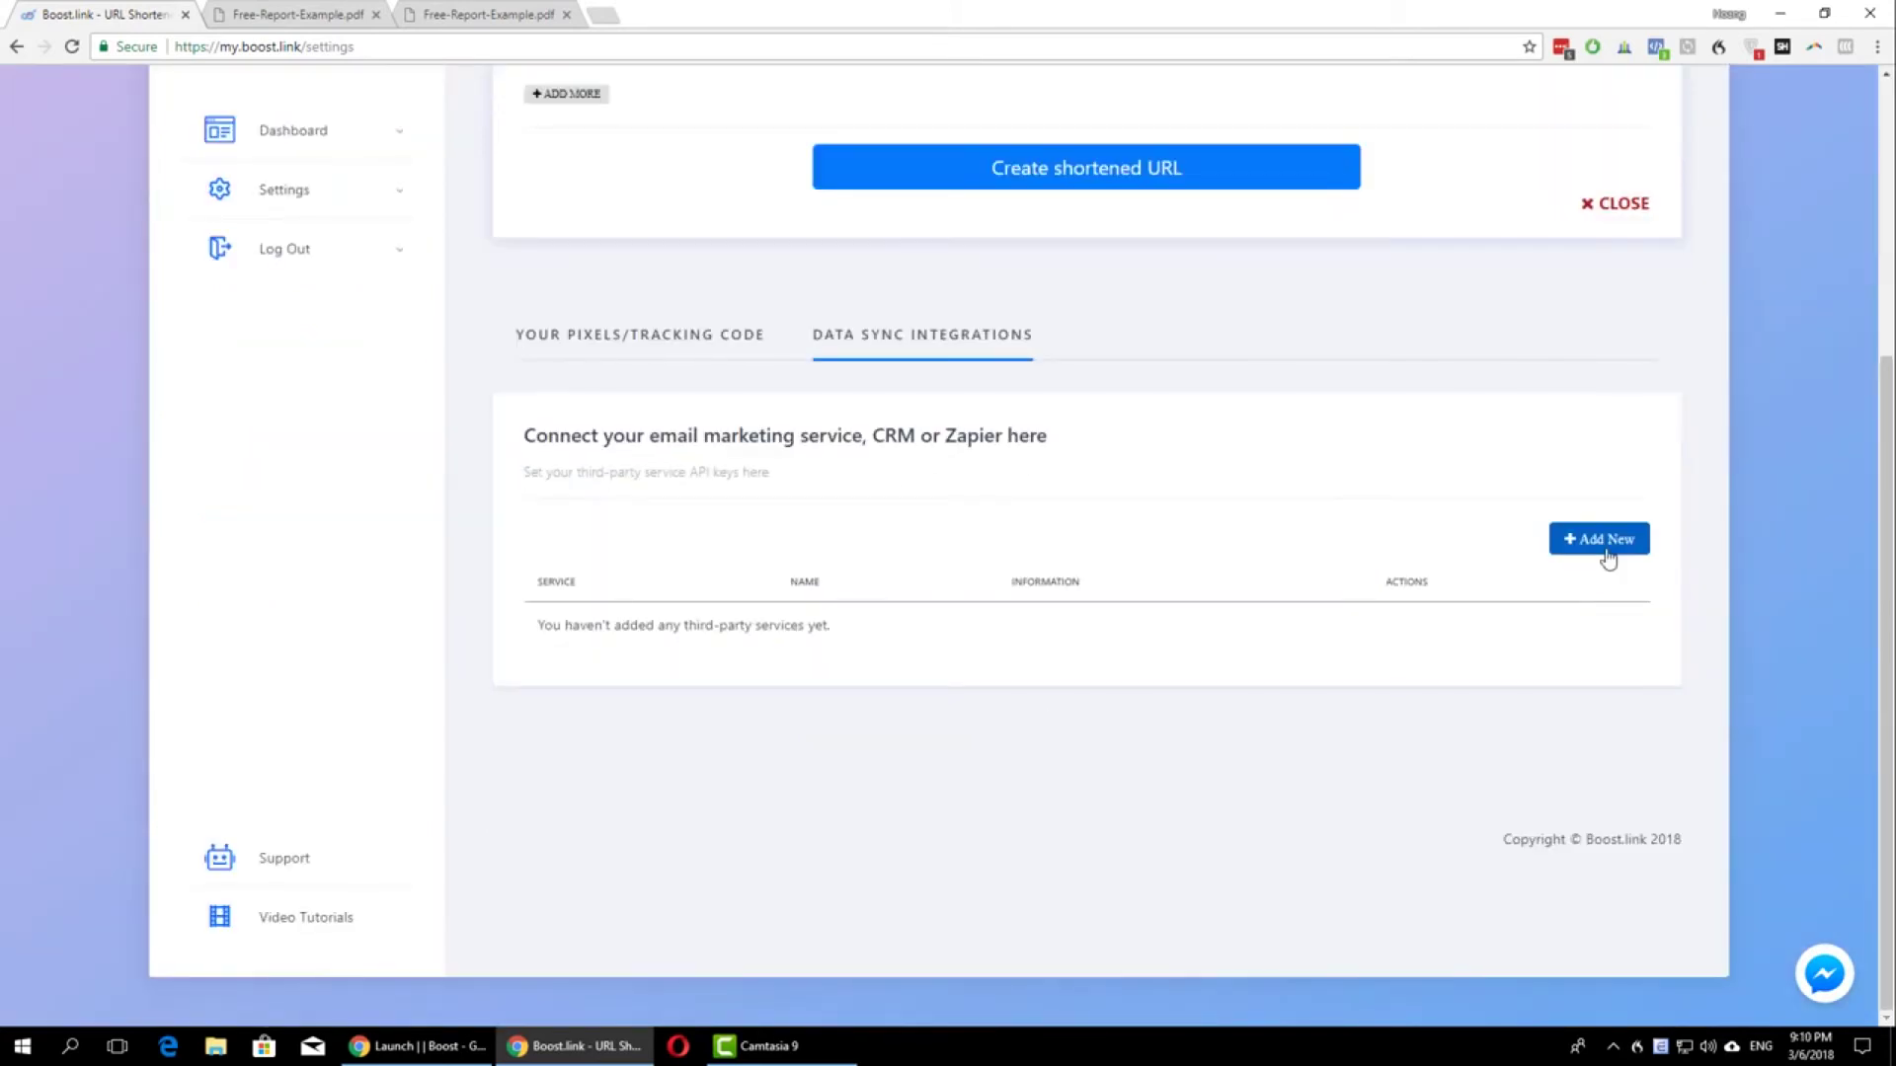
pyautogui.click(1605, 541)
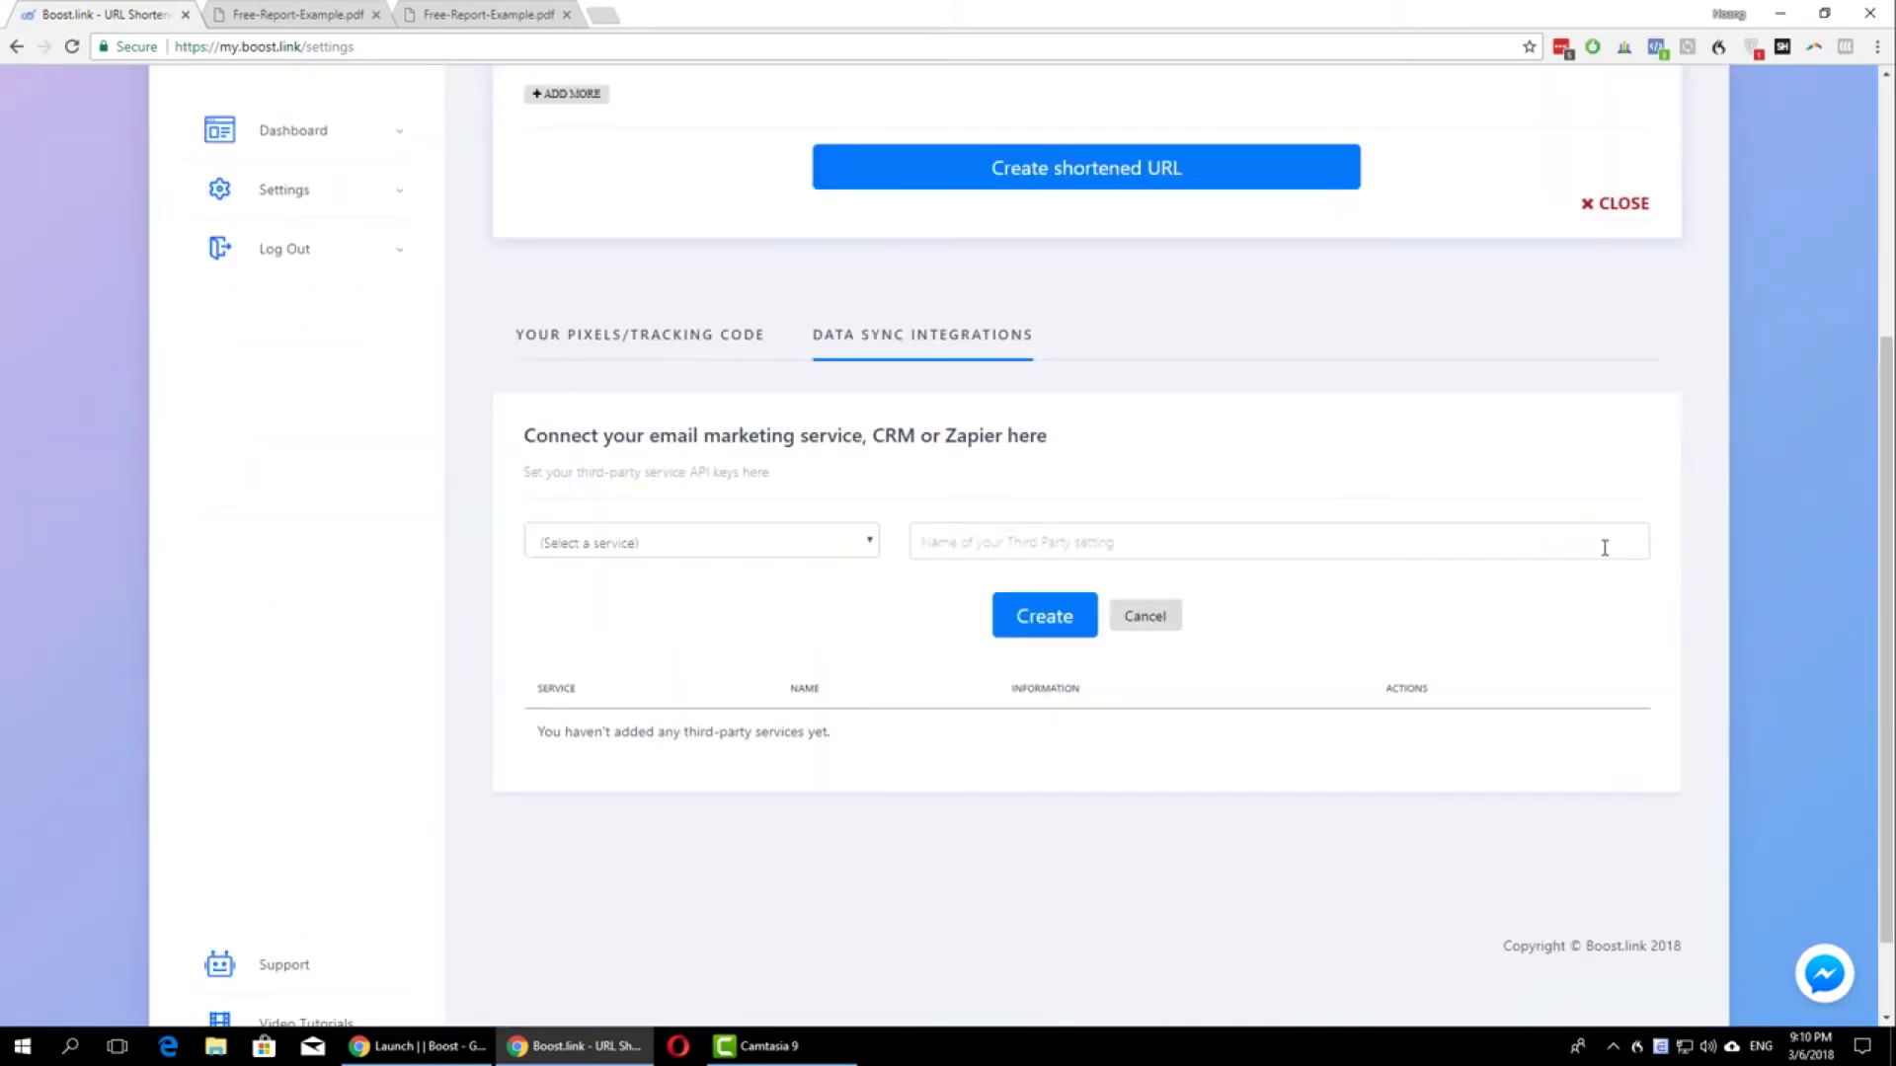
pyautogui.click(792, 550)
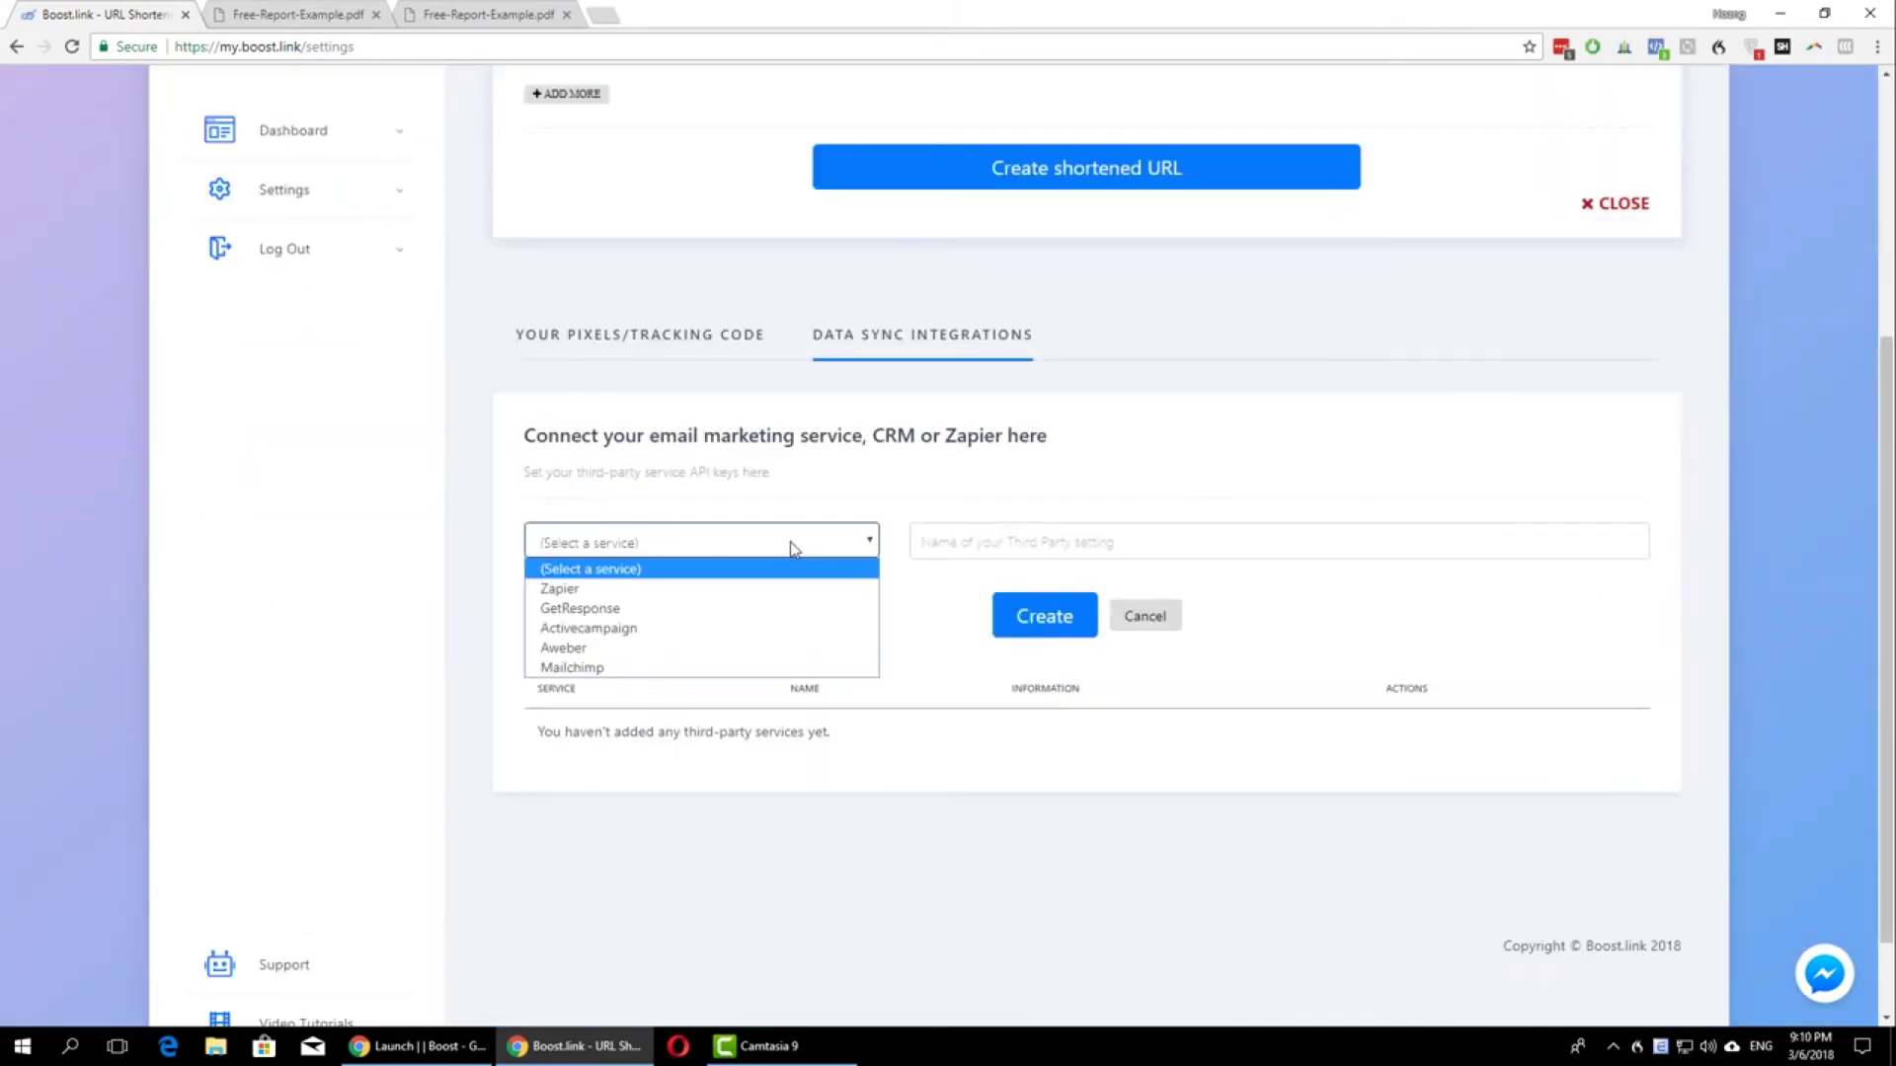
pyautogui.click(677, 628)
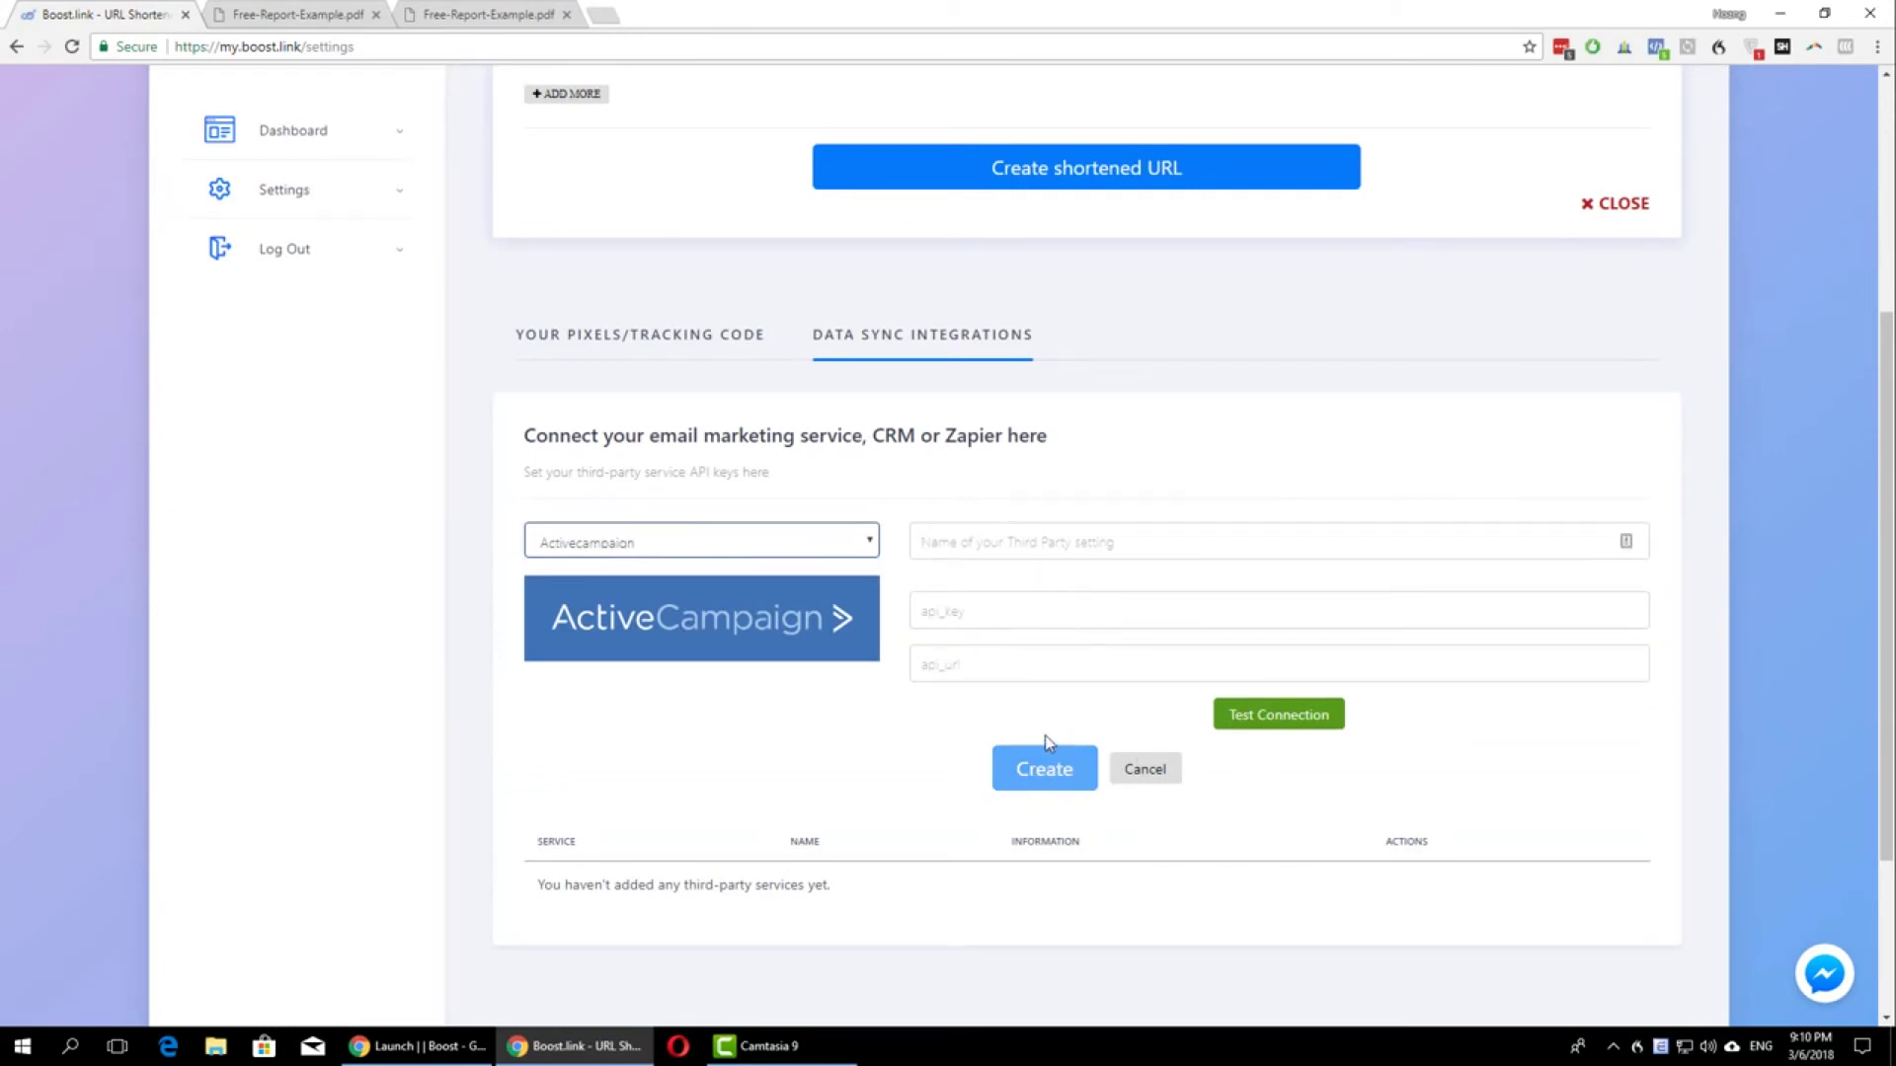
# Set Activecampaign as the third-party sync service for the new shortened URL and return to the dashboard
pyautogui.scroll(4, 1022, 755)
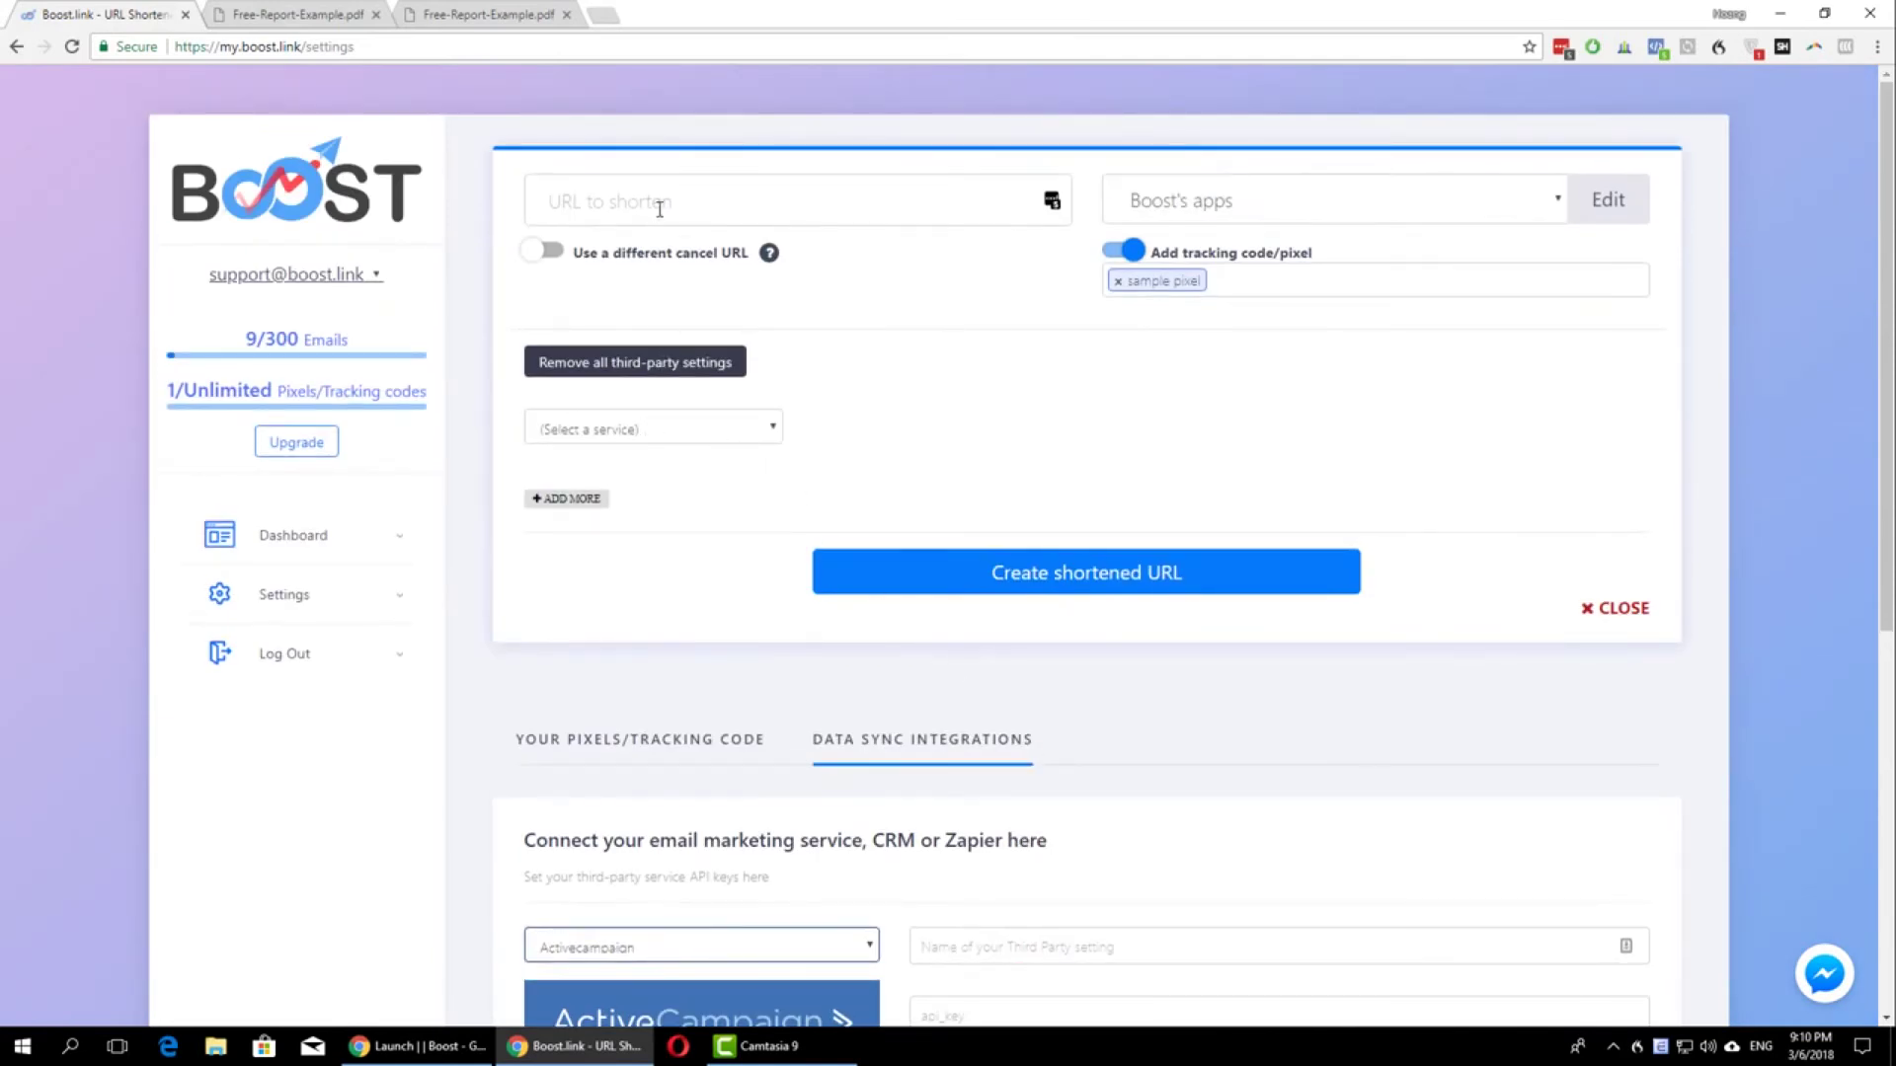
pyautogui.click(665, 430)
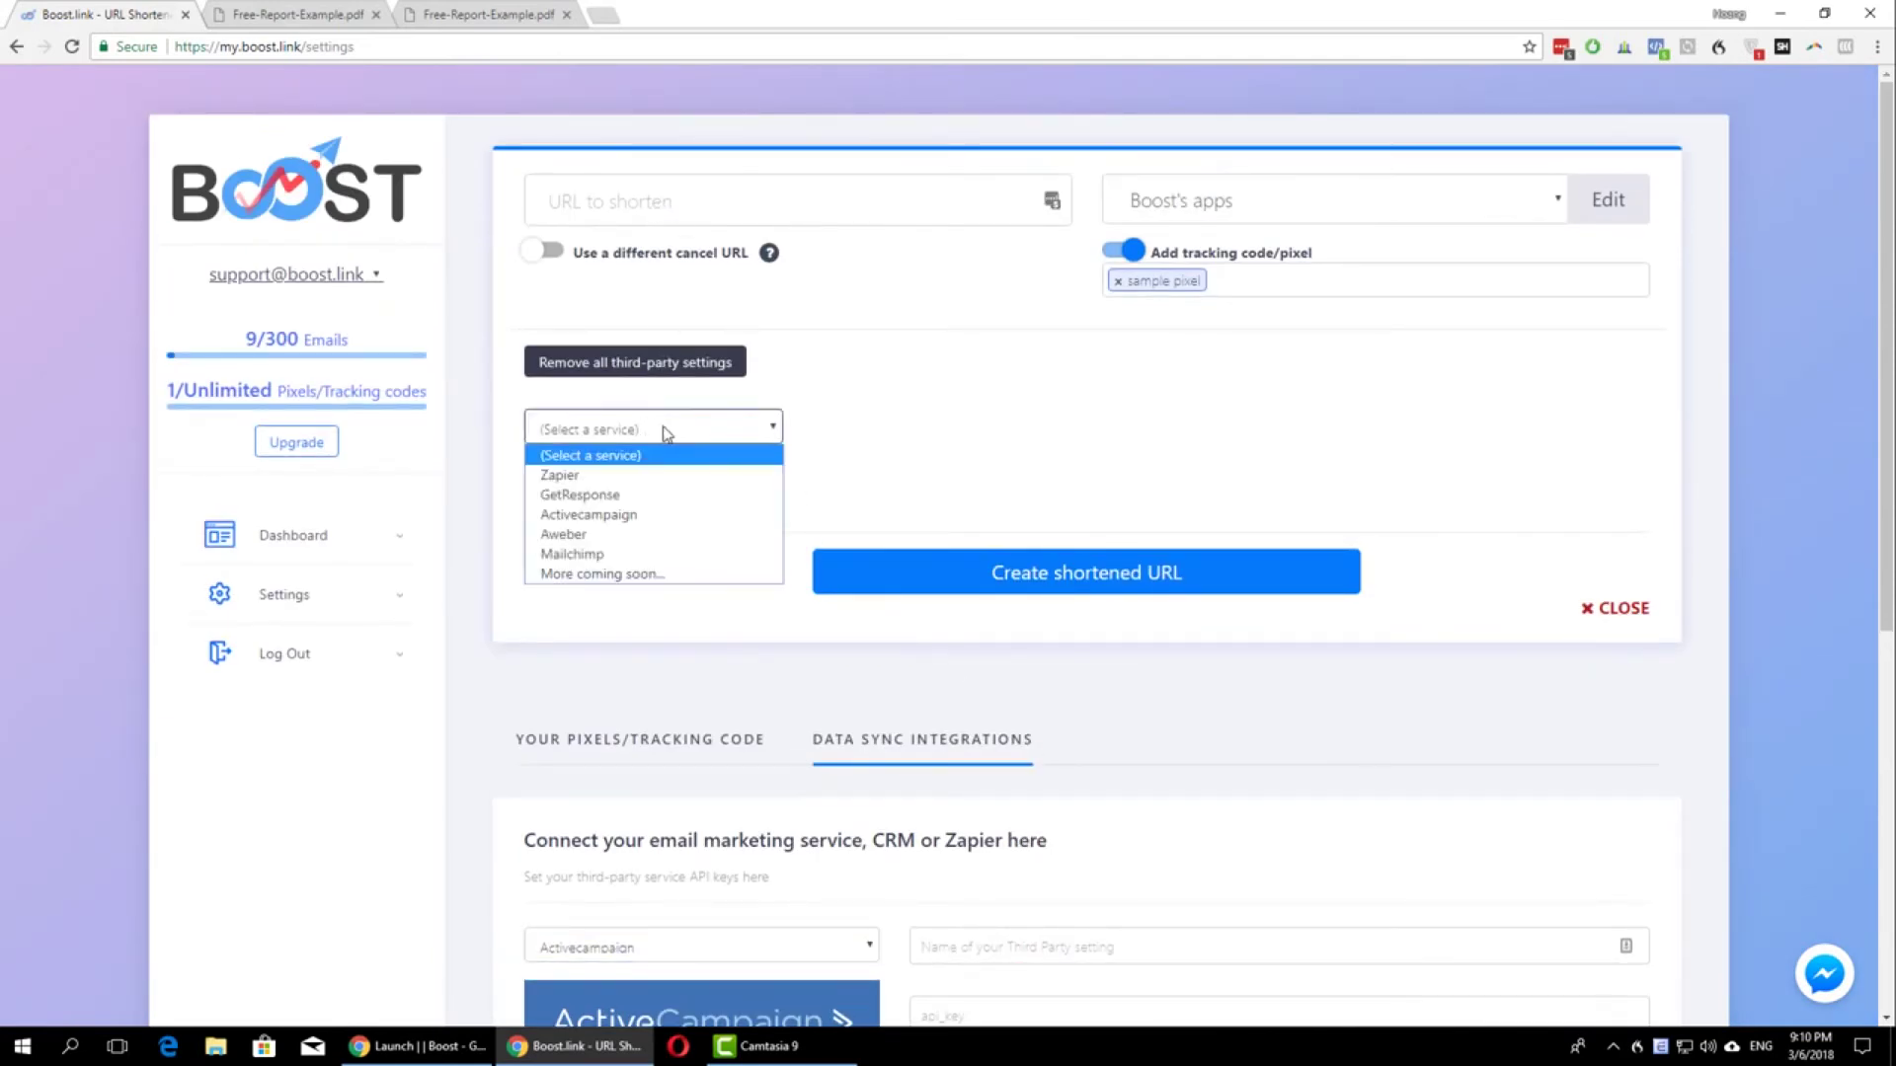
pyautogui.click(614, 515)
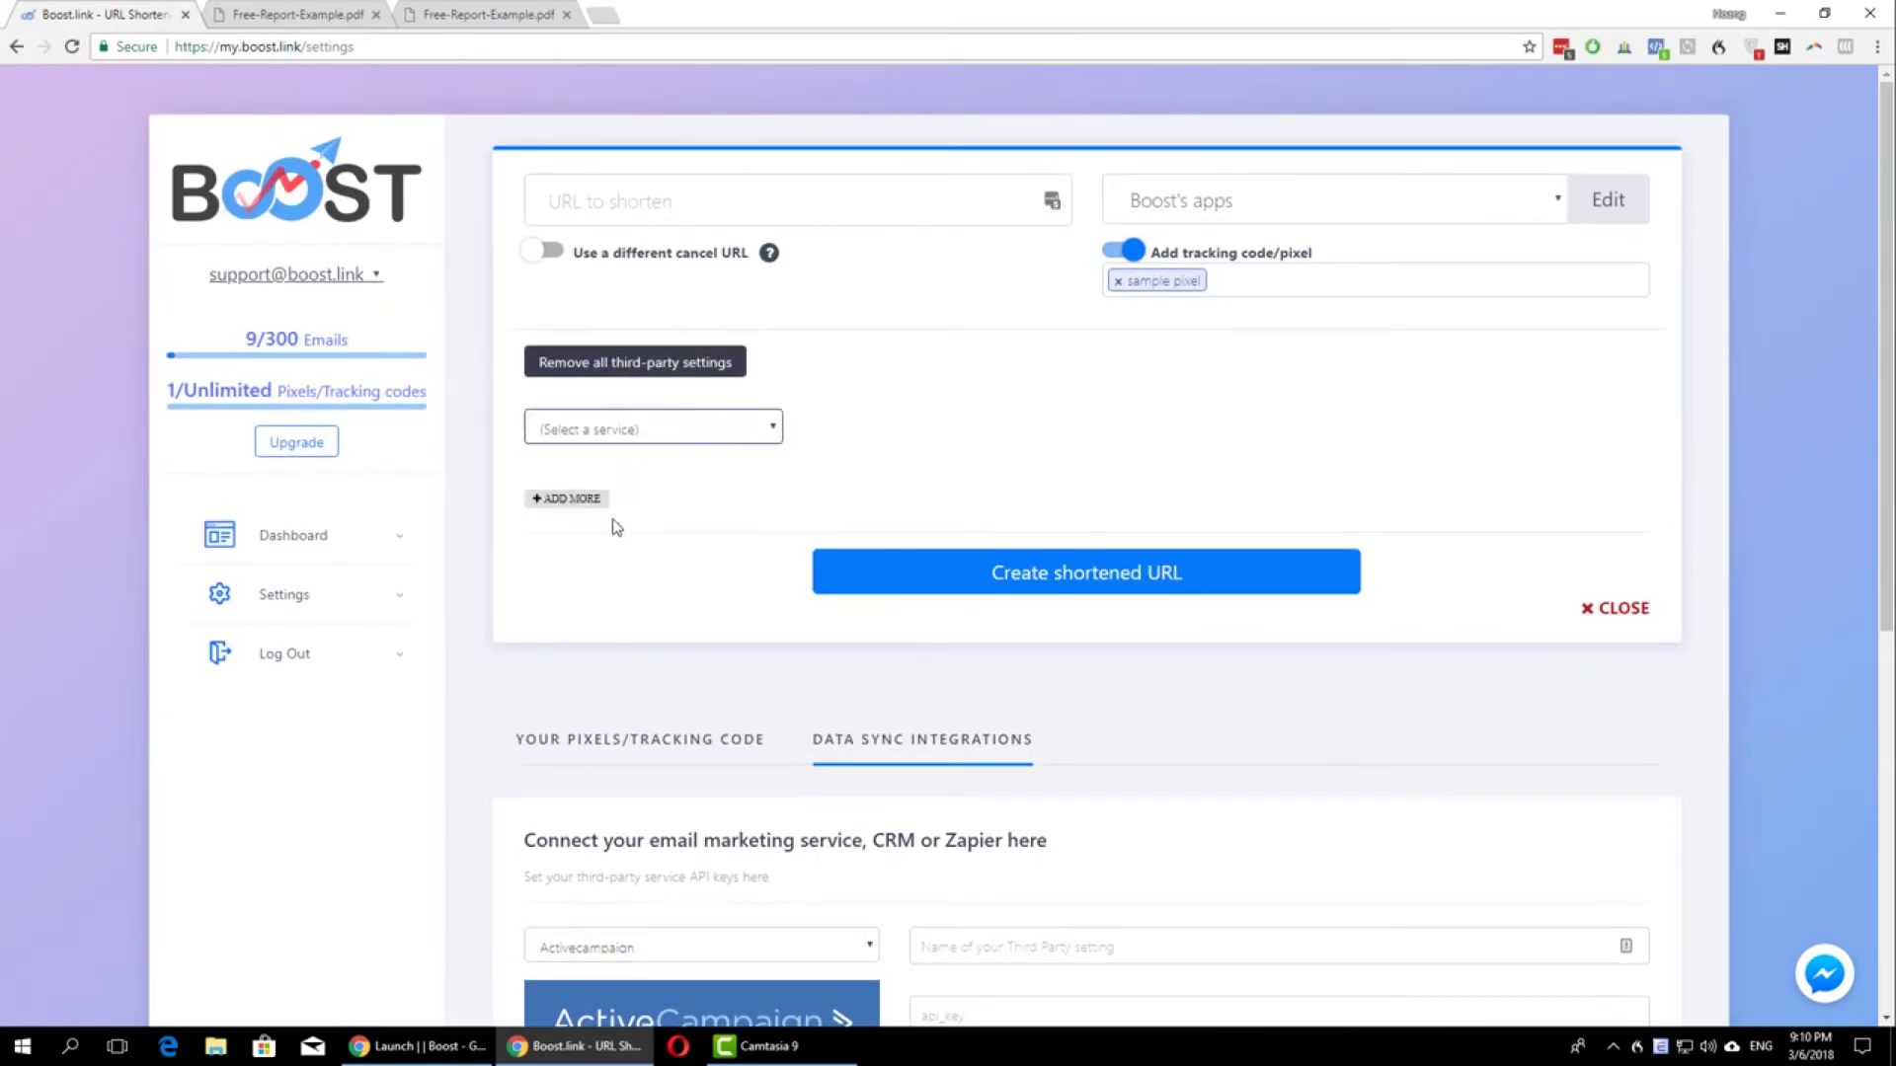
pyautogui.moveTo(721, 456); pyautogui.dragTo(495, 451)
pyautogui.click(830, 537)
pyautogui.scroll(-3, 830, 537)
pyautogui.click(691, 667)
pyautogui.click(691, 667)
pyautogui.scroll(3, 804, 563)
pyautogui.click(654, 441)
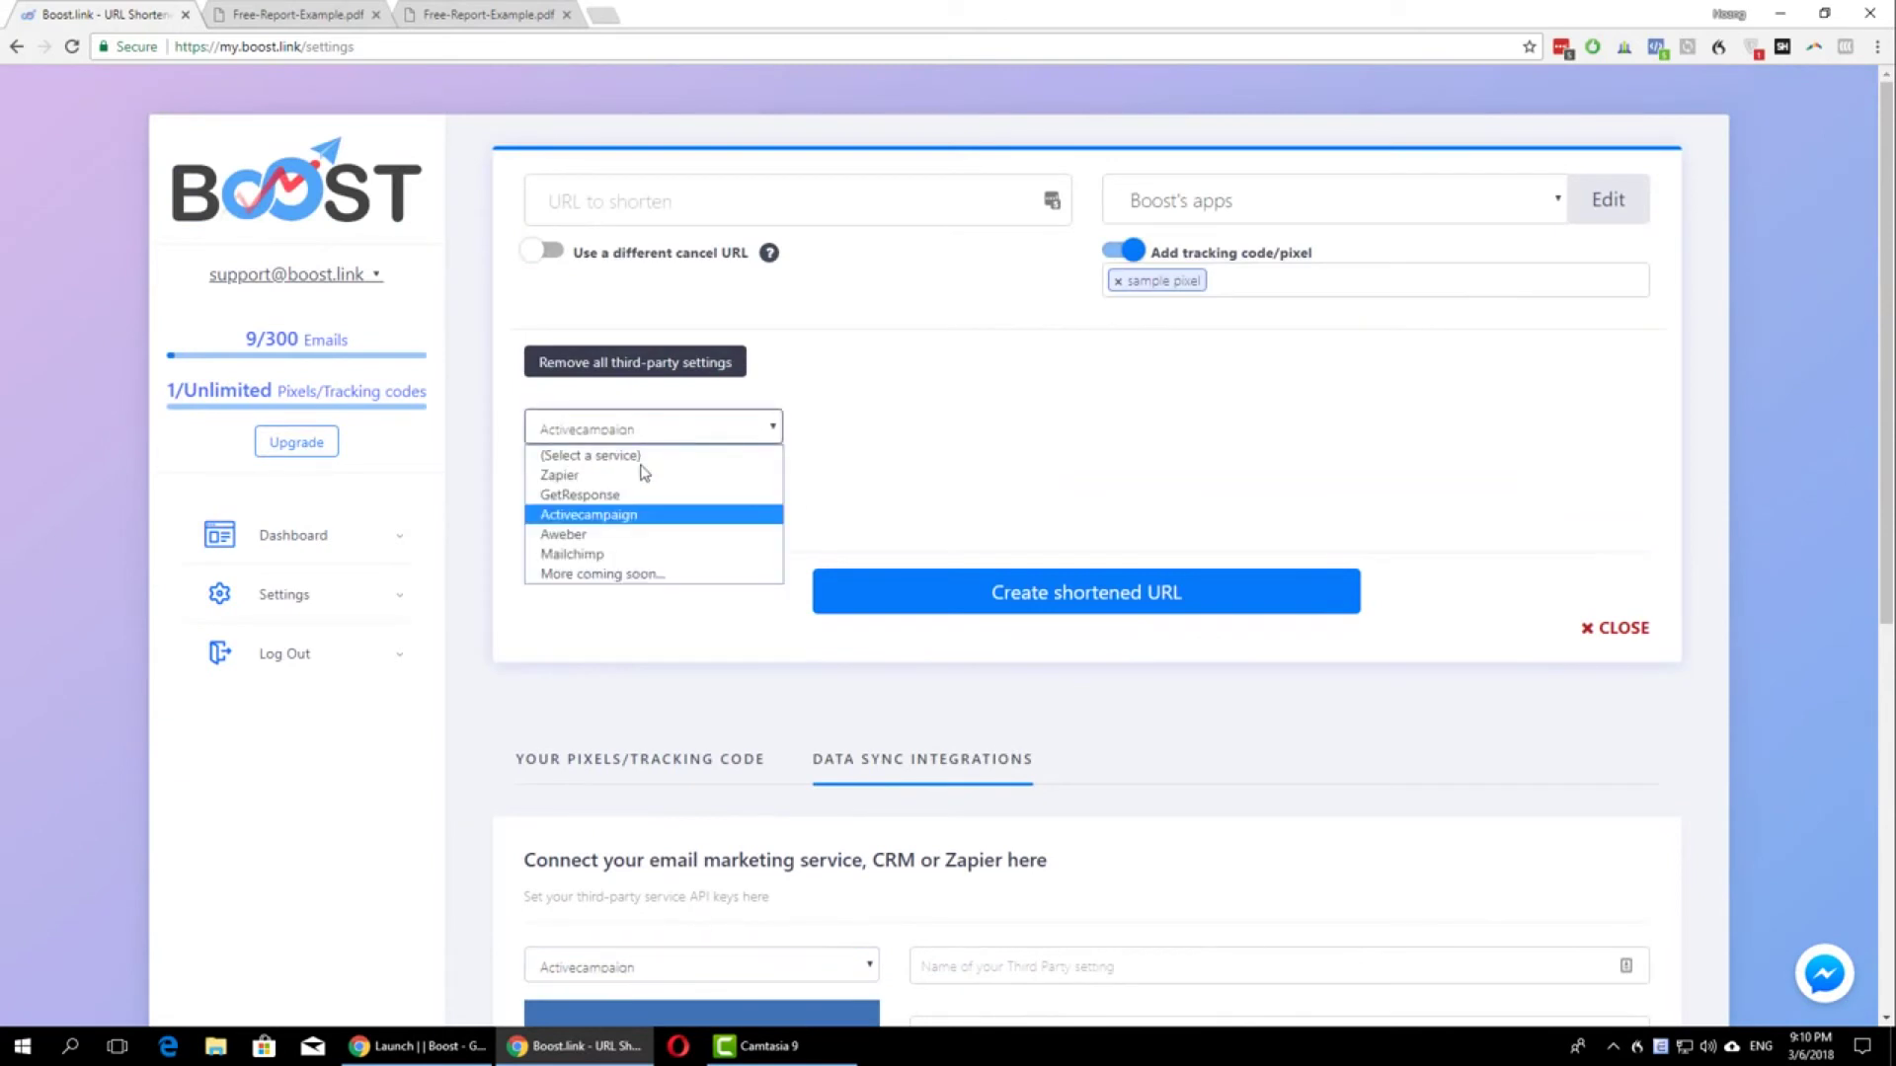
pyautogui.click(653, 508)
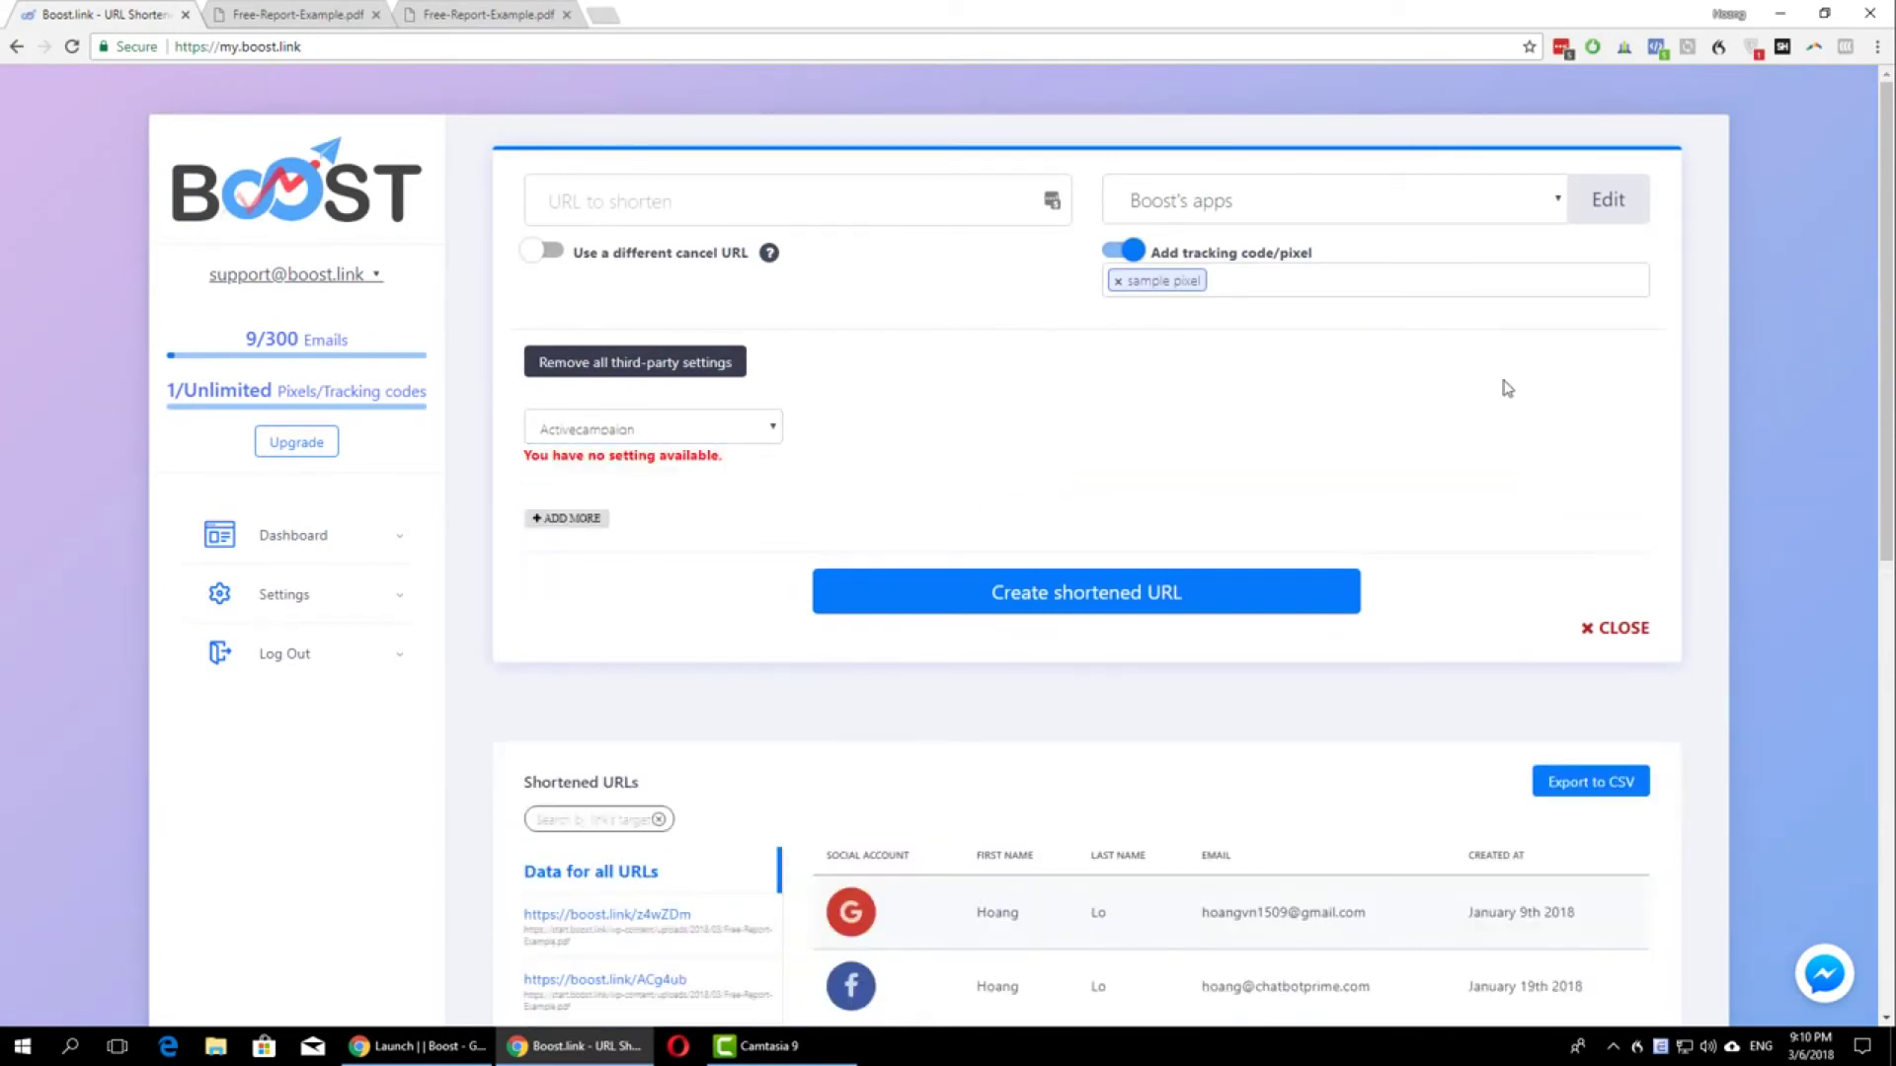
# Move the Google application above Twitter in the priority order of services used to shorten the link
pyautogui.click(1599, 202)
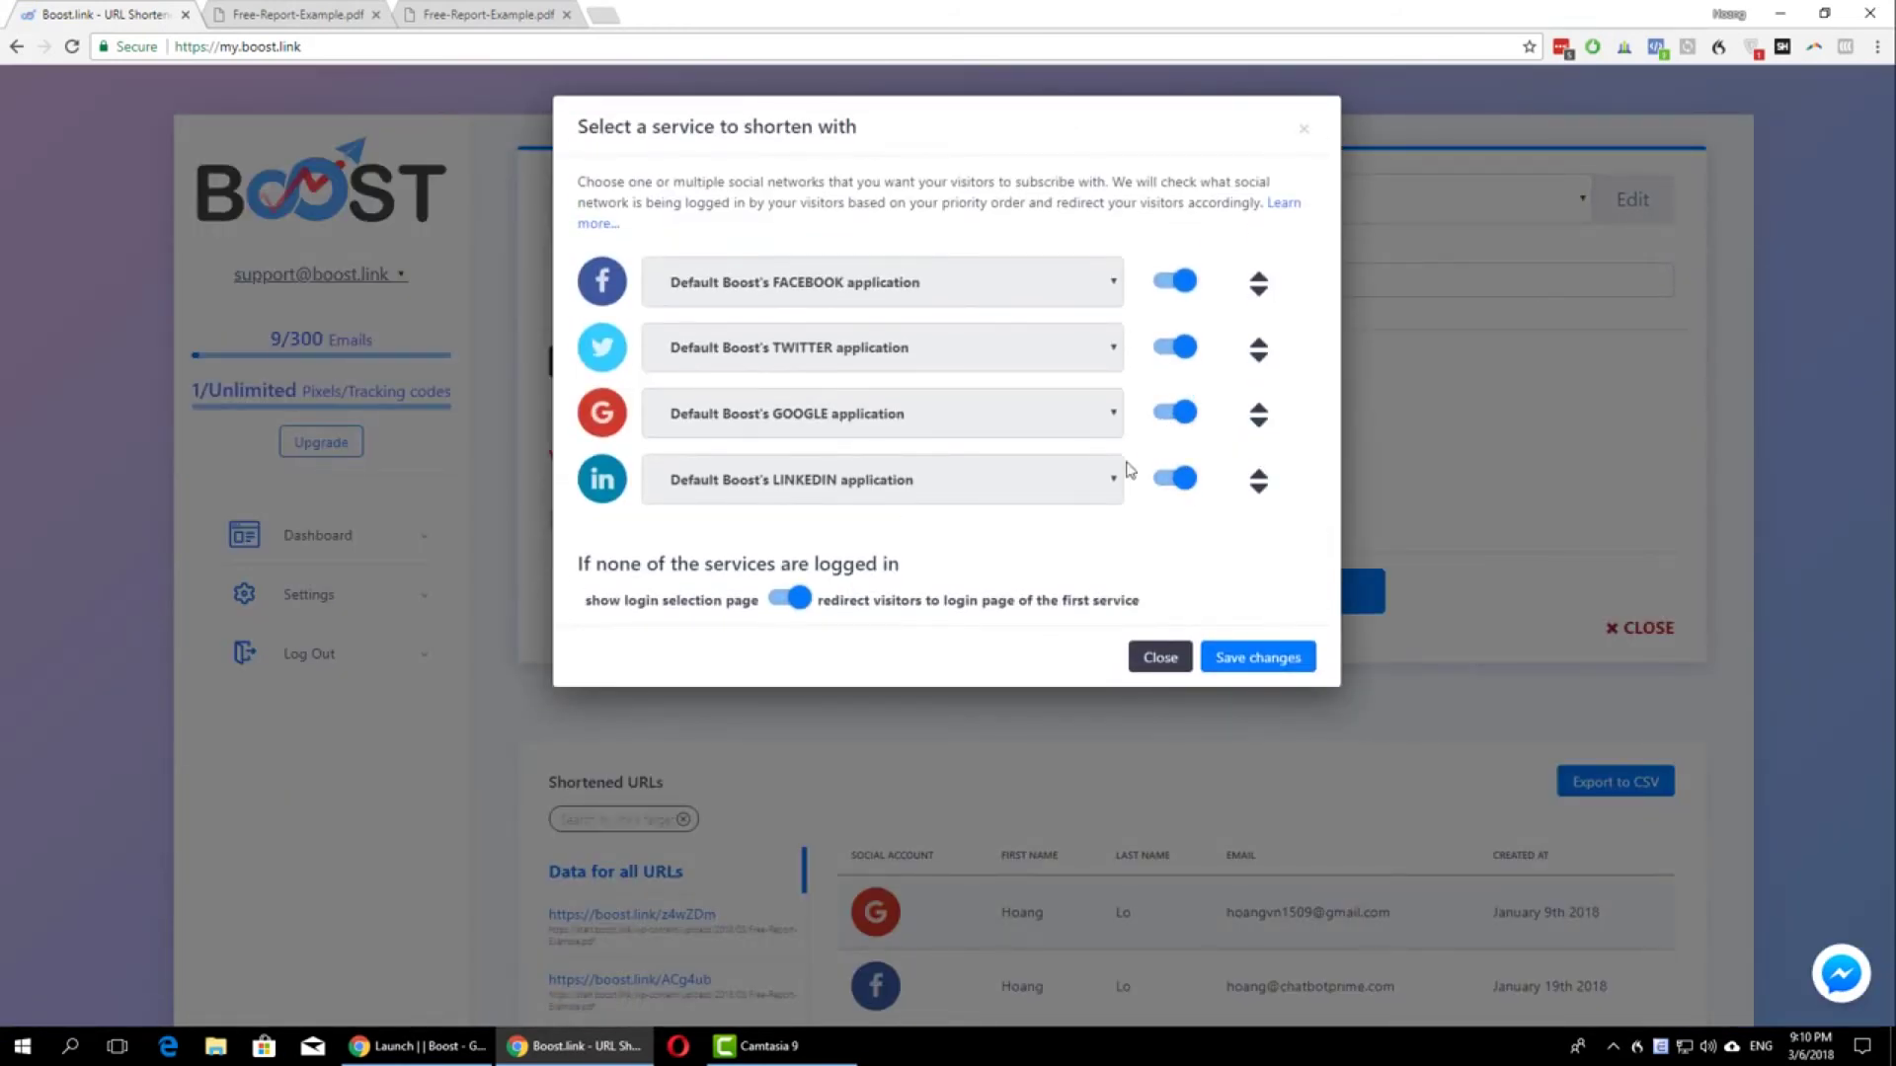
pyautogui.moveTo(1258, 413); pyautogui.dragTo(1242, 367)
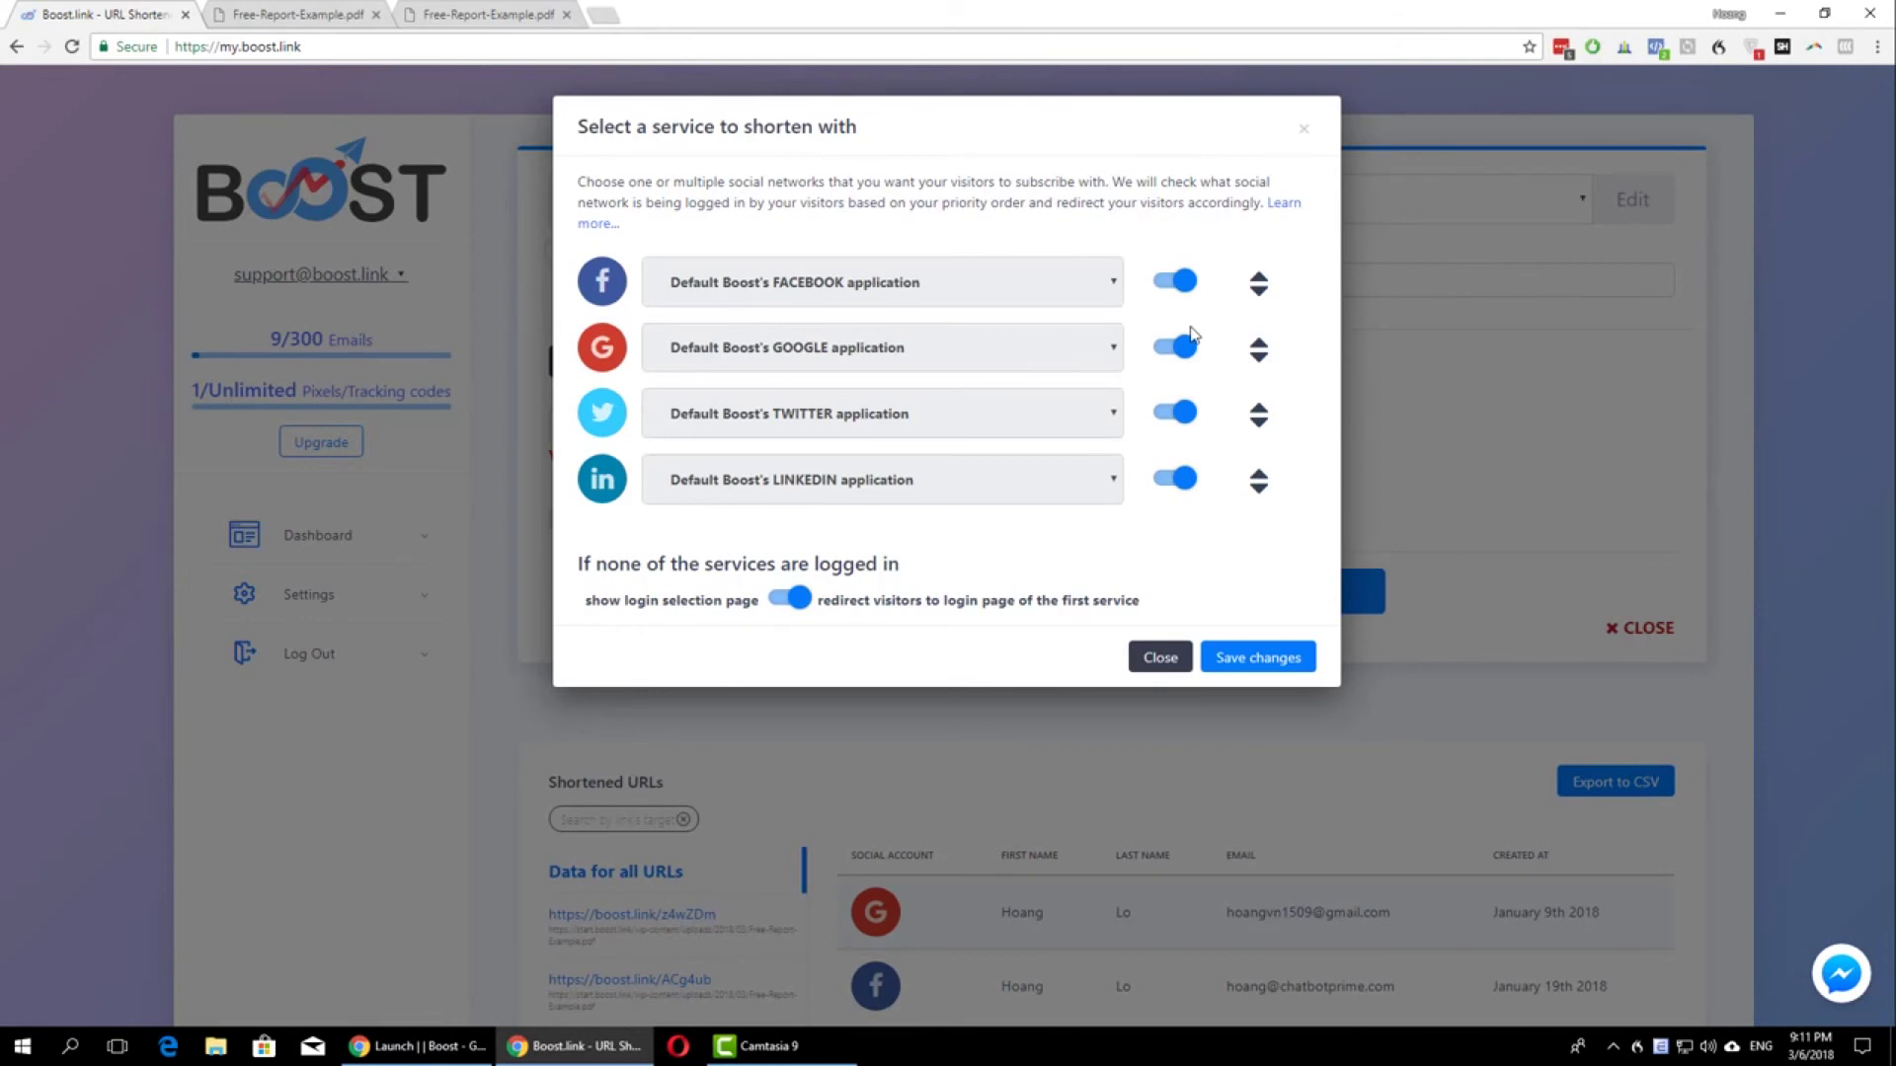
pyautogui.click(1159, 656)
pyautogui.scroll(-1, 1165, 607)
pyautogui.click(698, 840)
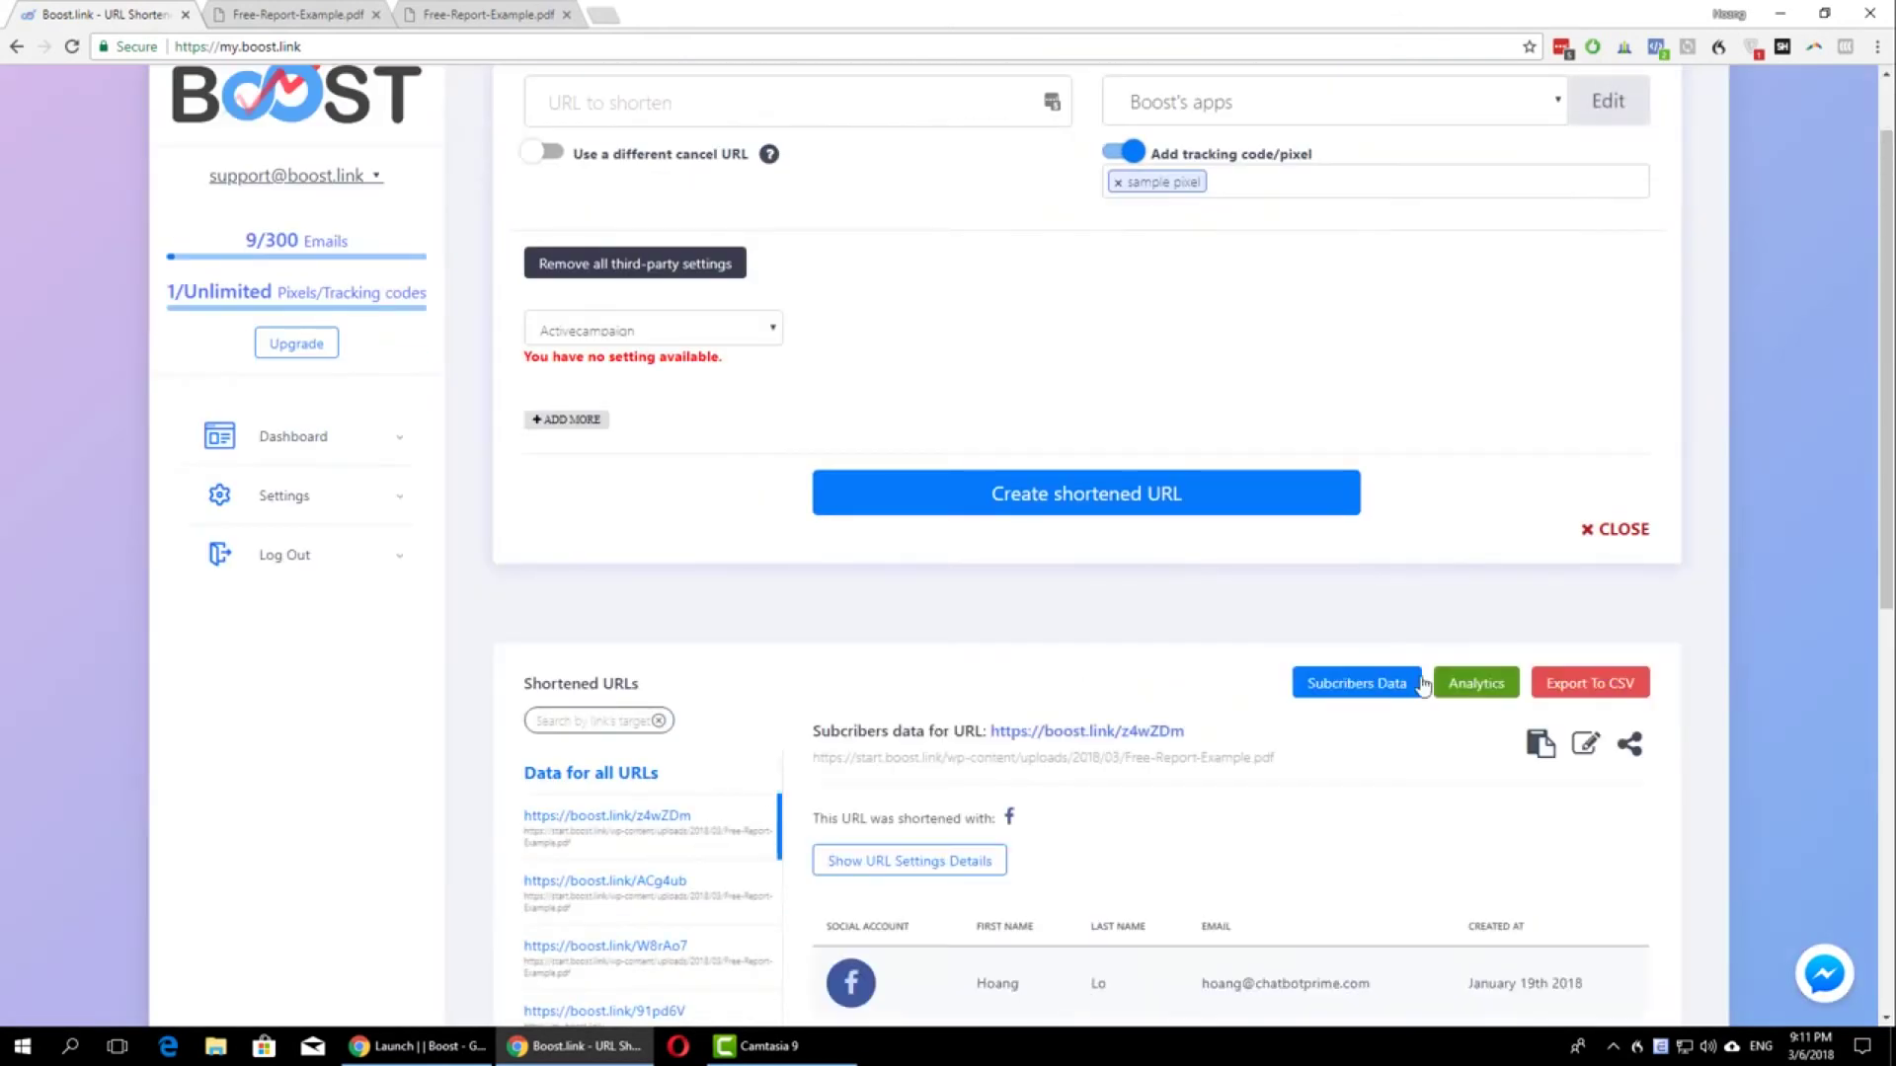
pyautogui.click(1533, 760)
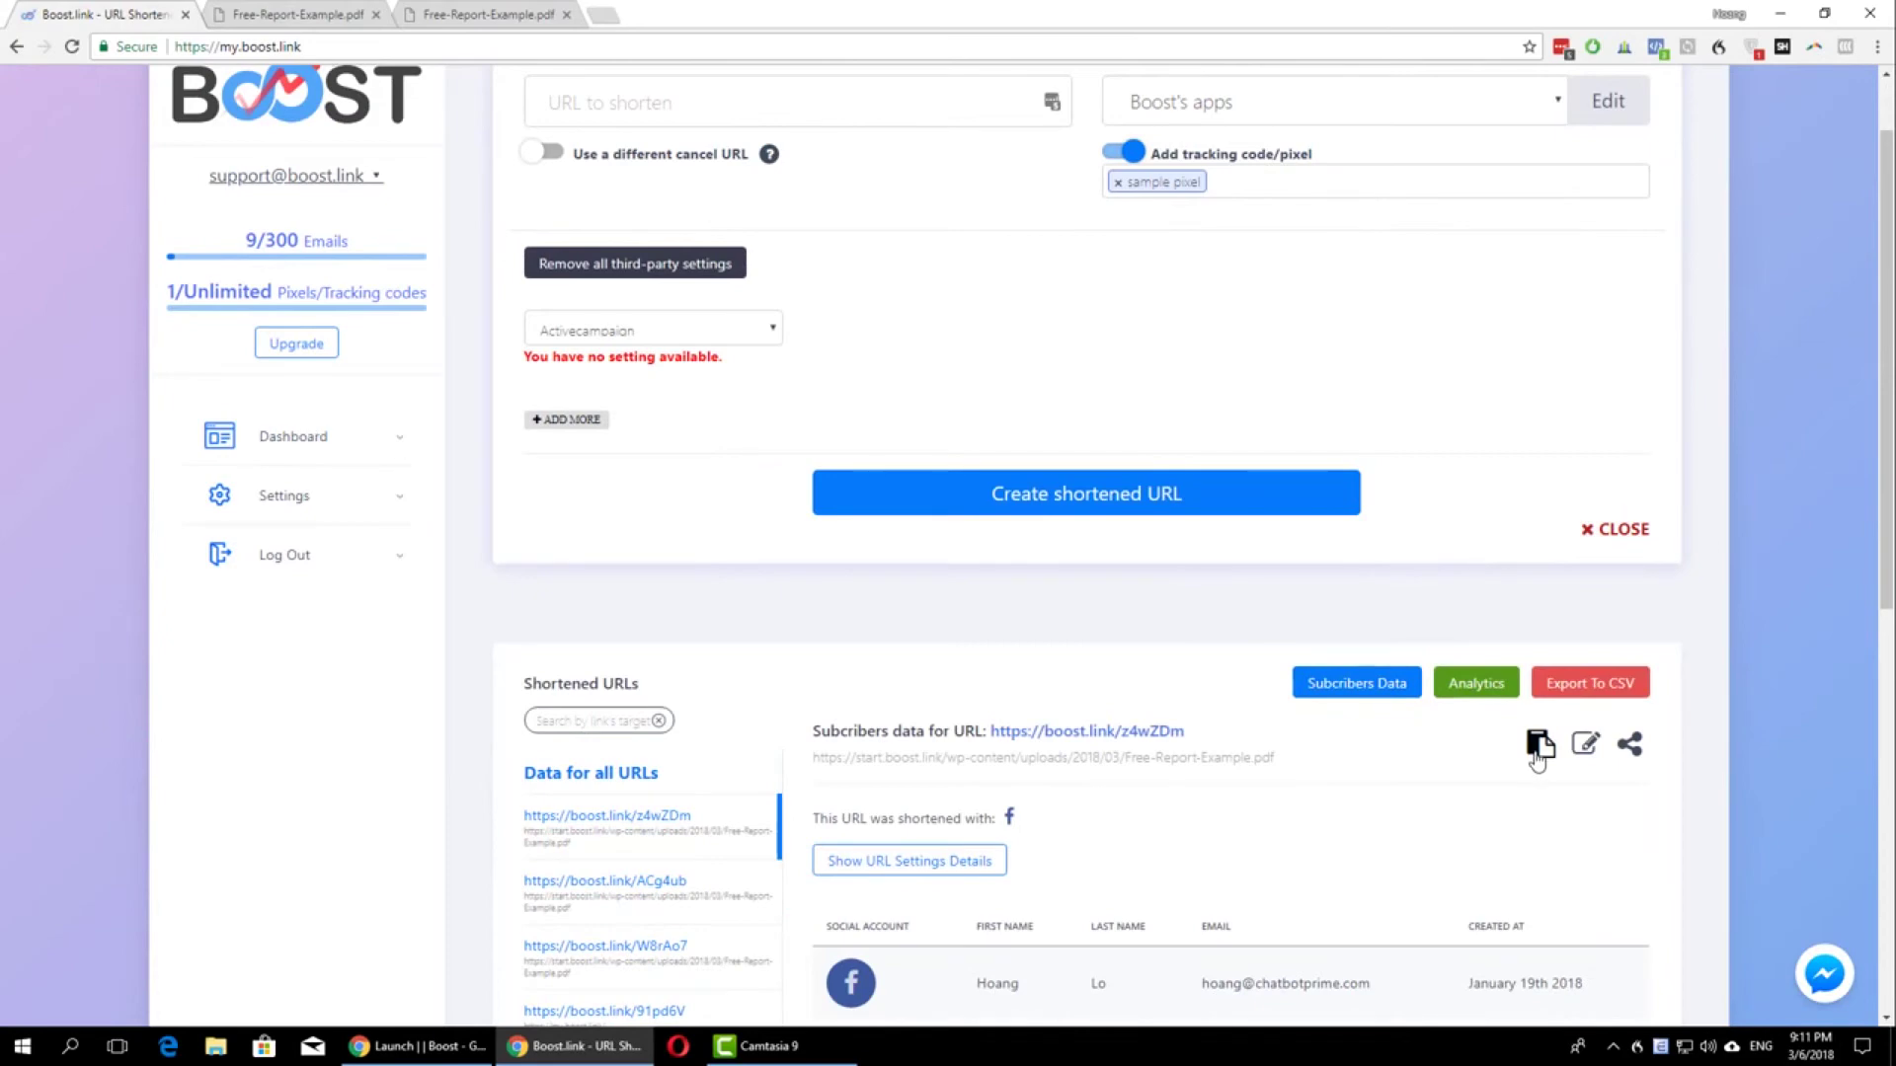
pyautogui.click(1877, 46)
pyautogui.click(1755, 123)
pyautogui.hotkey('ctrl', 'v')
pyautogui.press('Return')
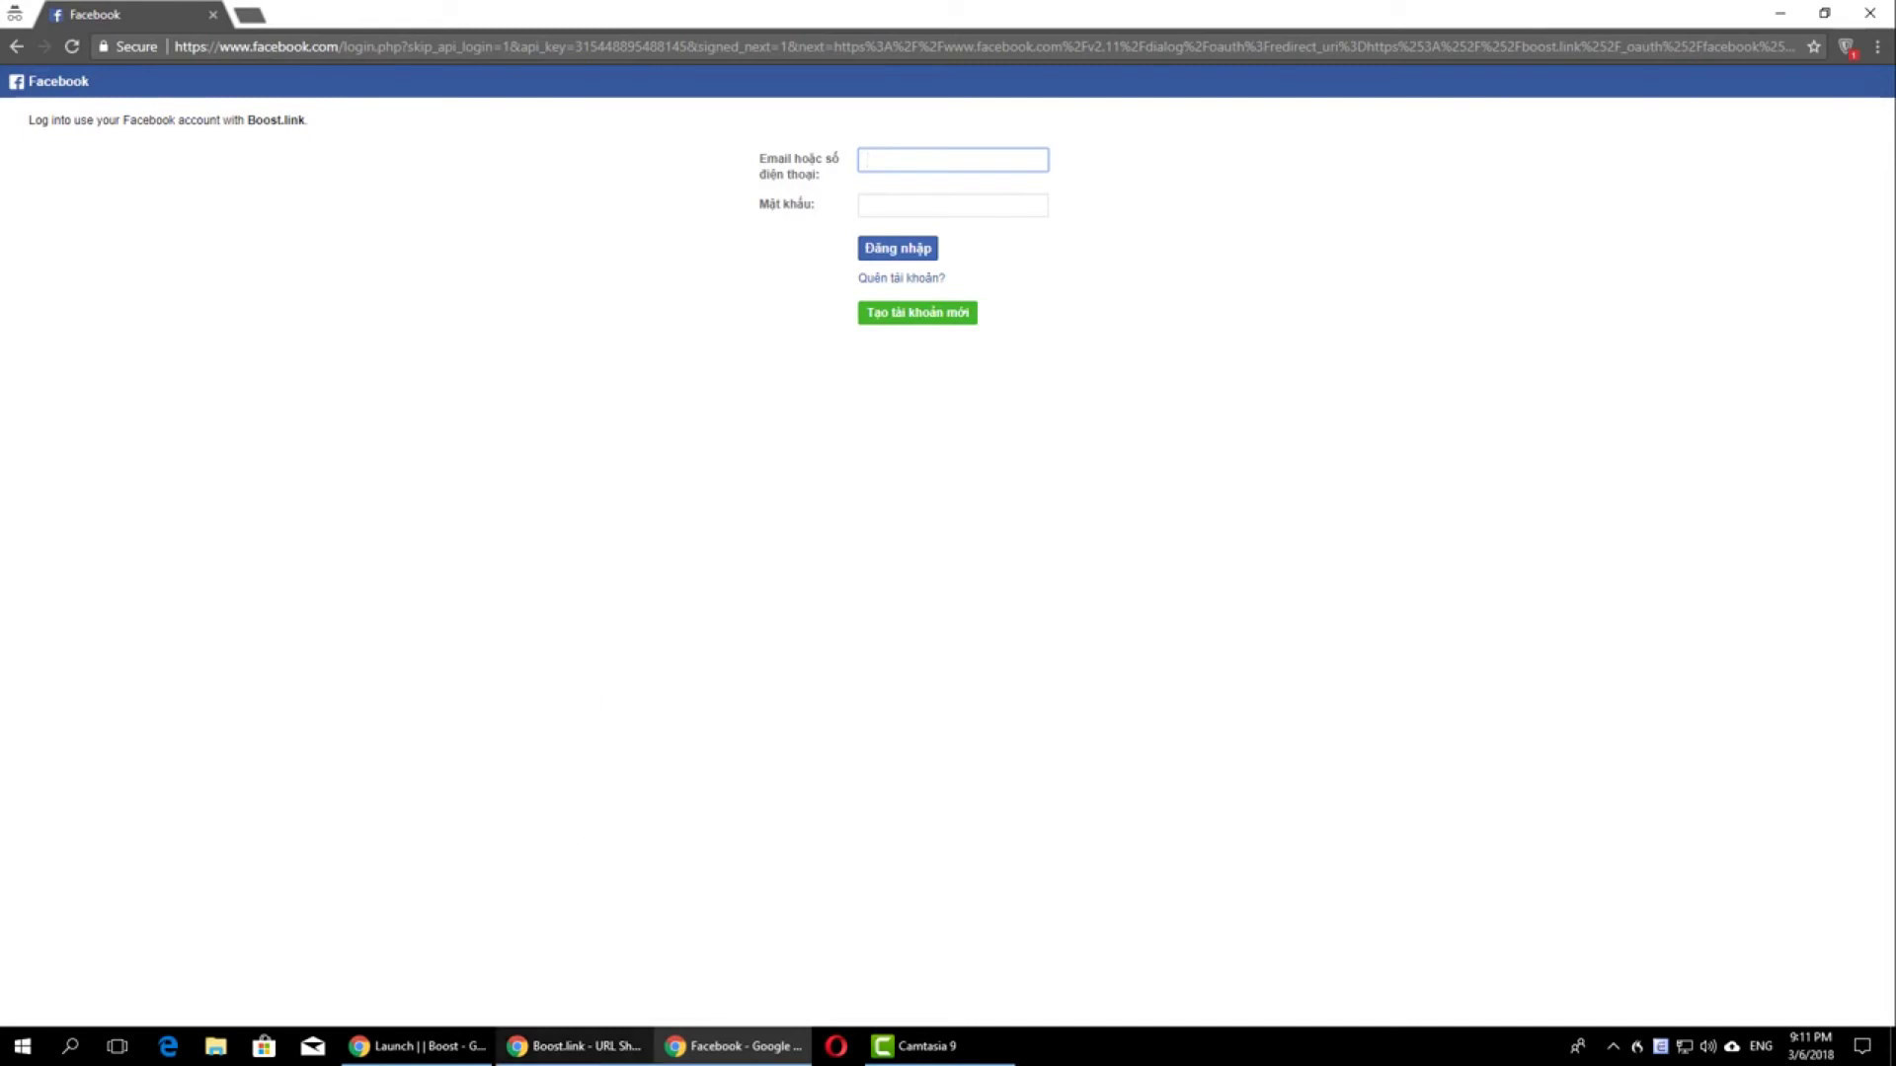
# Return to the Boost.link dashboard, disable the LinkedIn application in the link's service selection and save the changes
pyautogui.click(575, 1046)
pyautogui.scroll(1, 1175, 549)
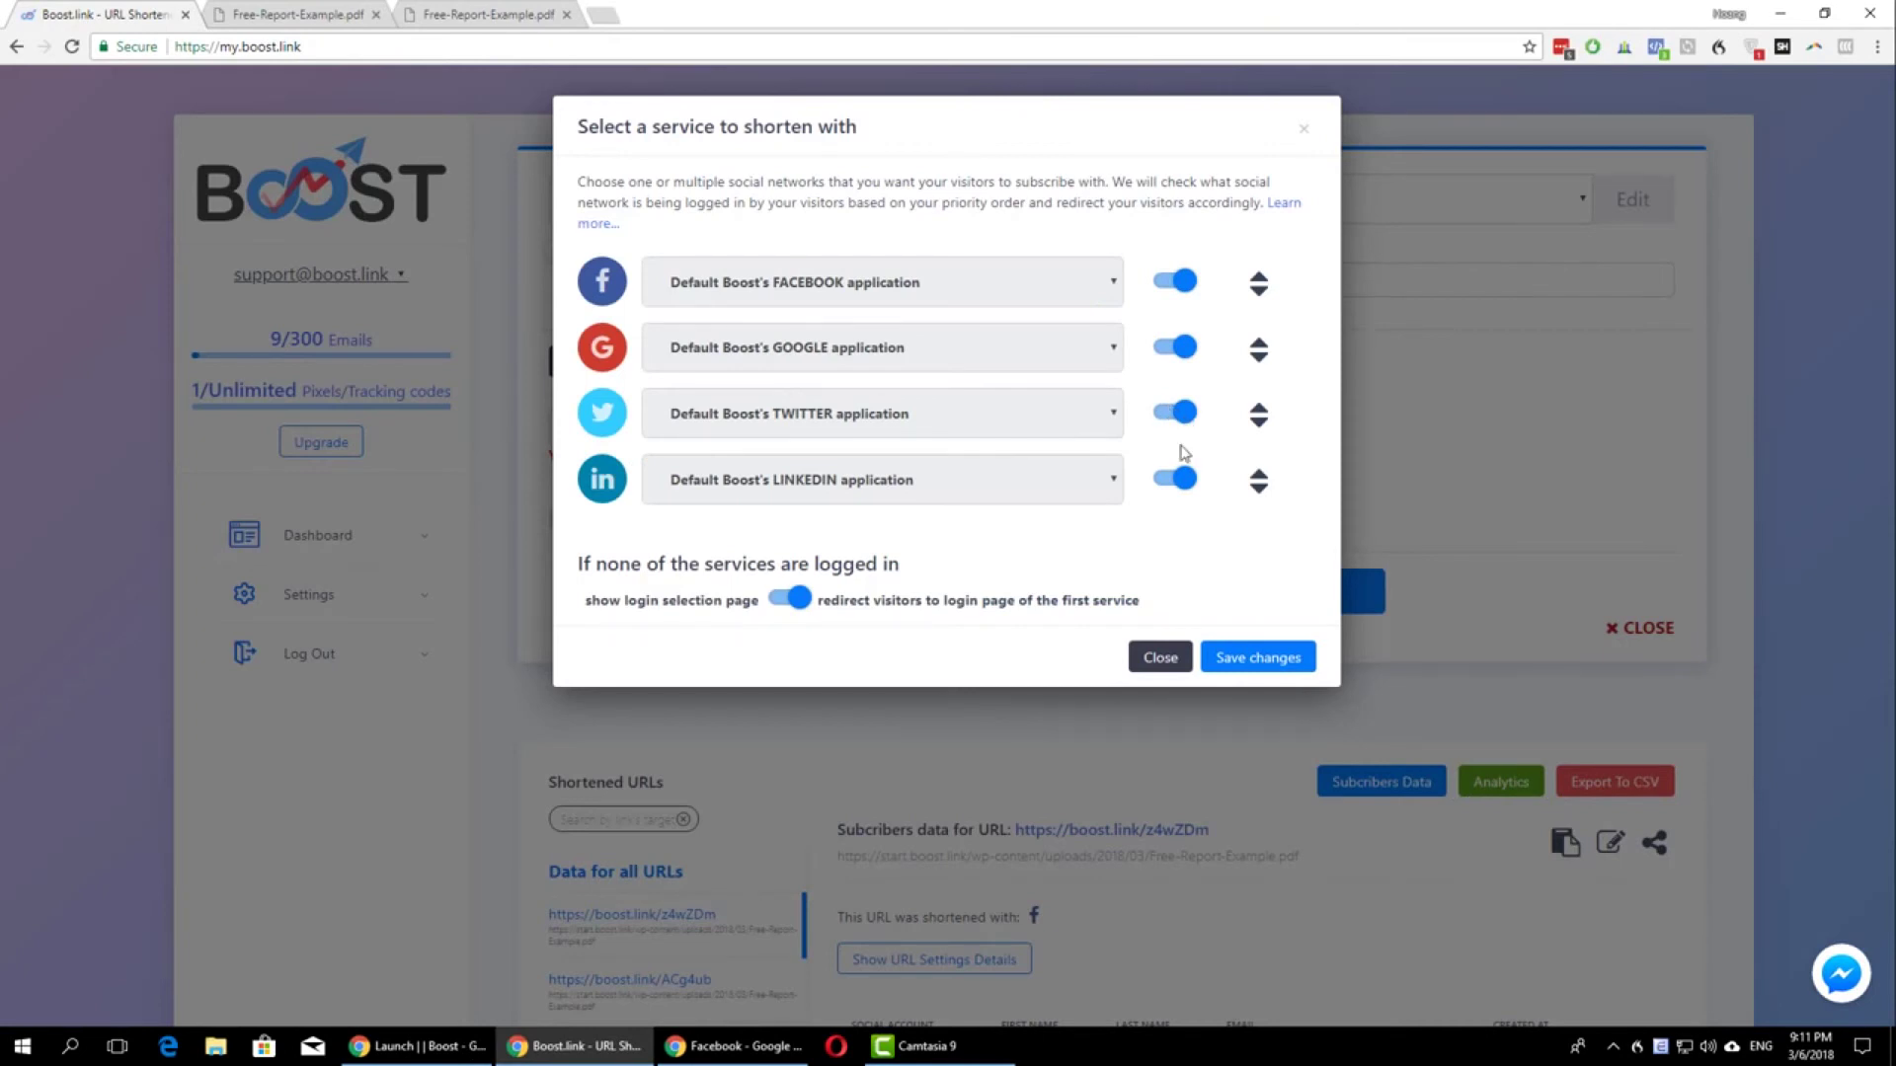
pyautogui.click(1173, 481)
pyautogui.moveTo(1260, 352); pyautogui.dragTo(812, 340)
pyautogui.click(1281, 660)
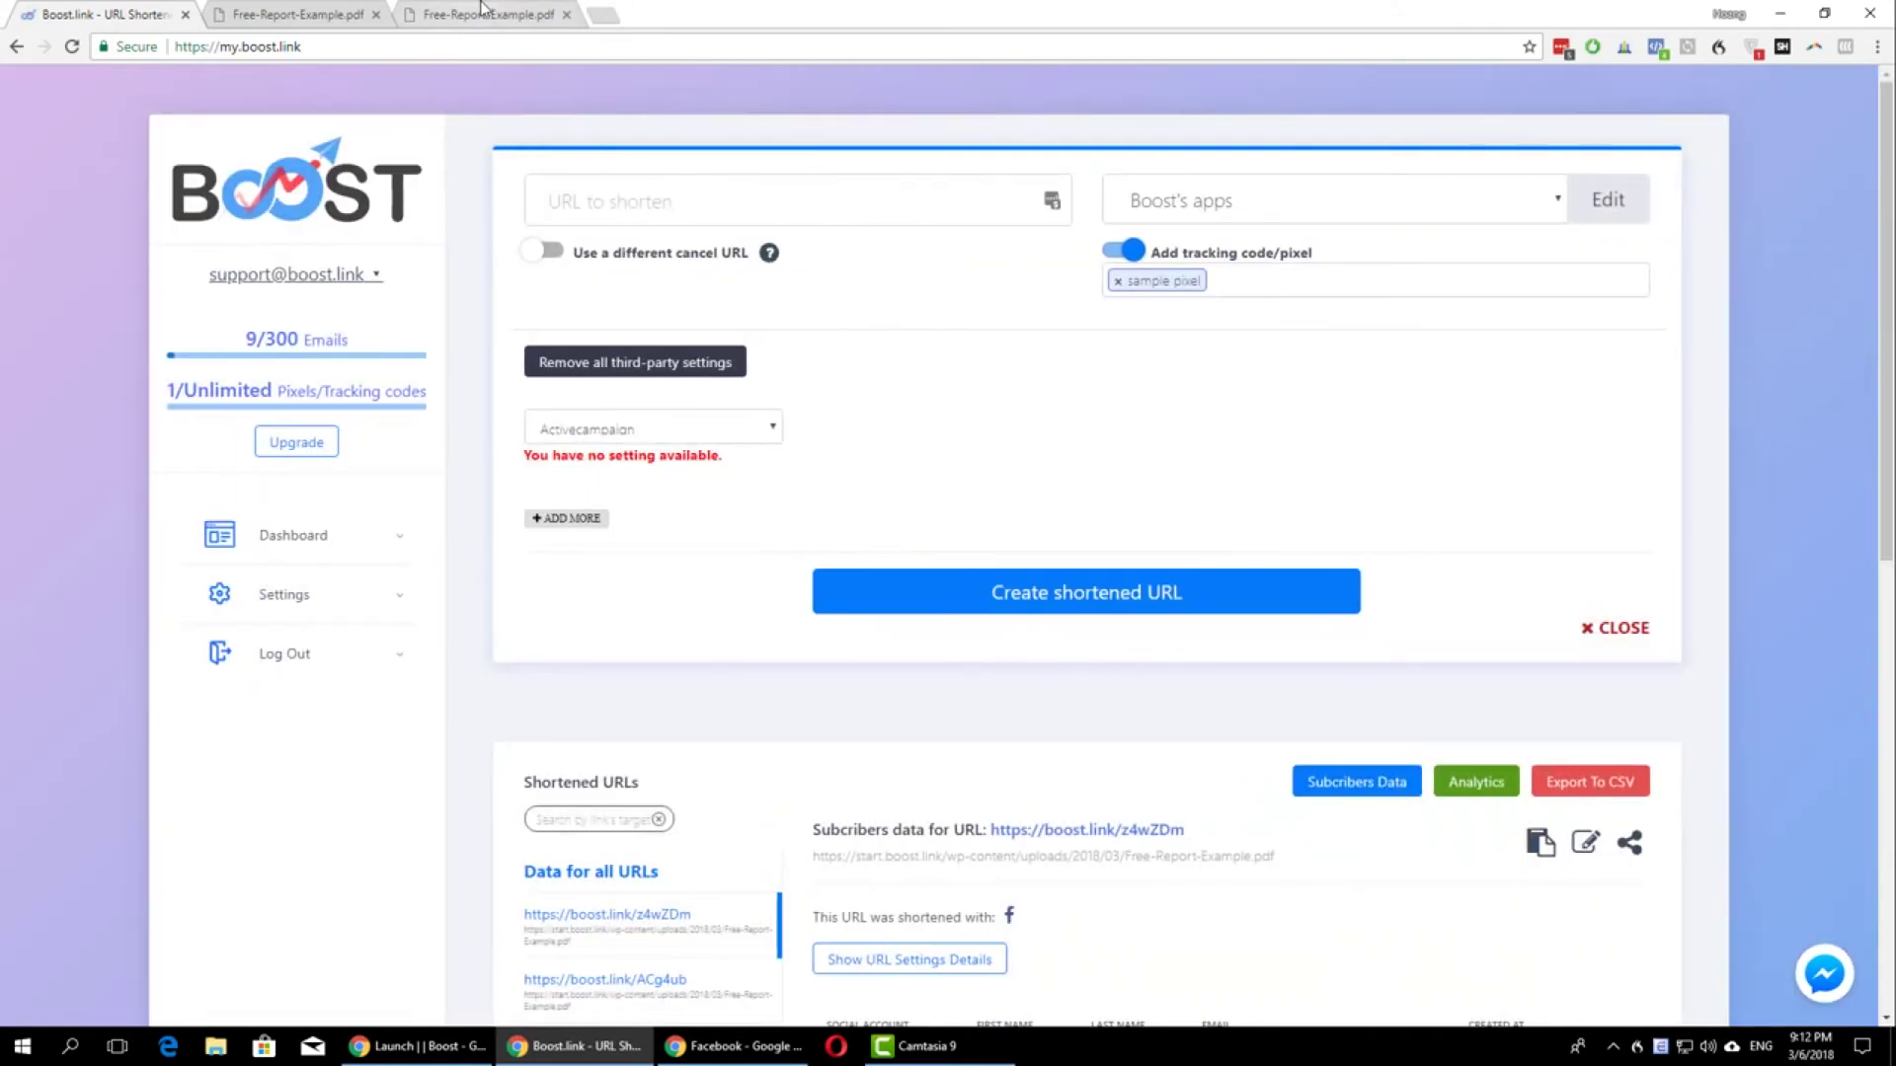
# Create a shortened URL for the Free-Report-Example.pdf address and copy the resulting short link
pyautogui.click(488, 14)
pyautogui.click(510, 46)
pyautogui.click(13, 6)
pyautogui.click(148, 6)
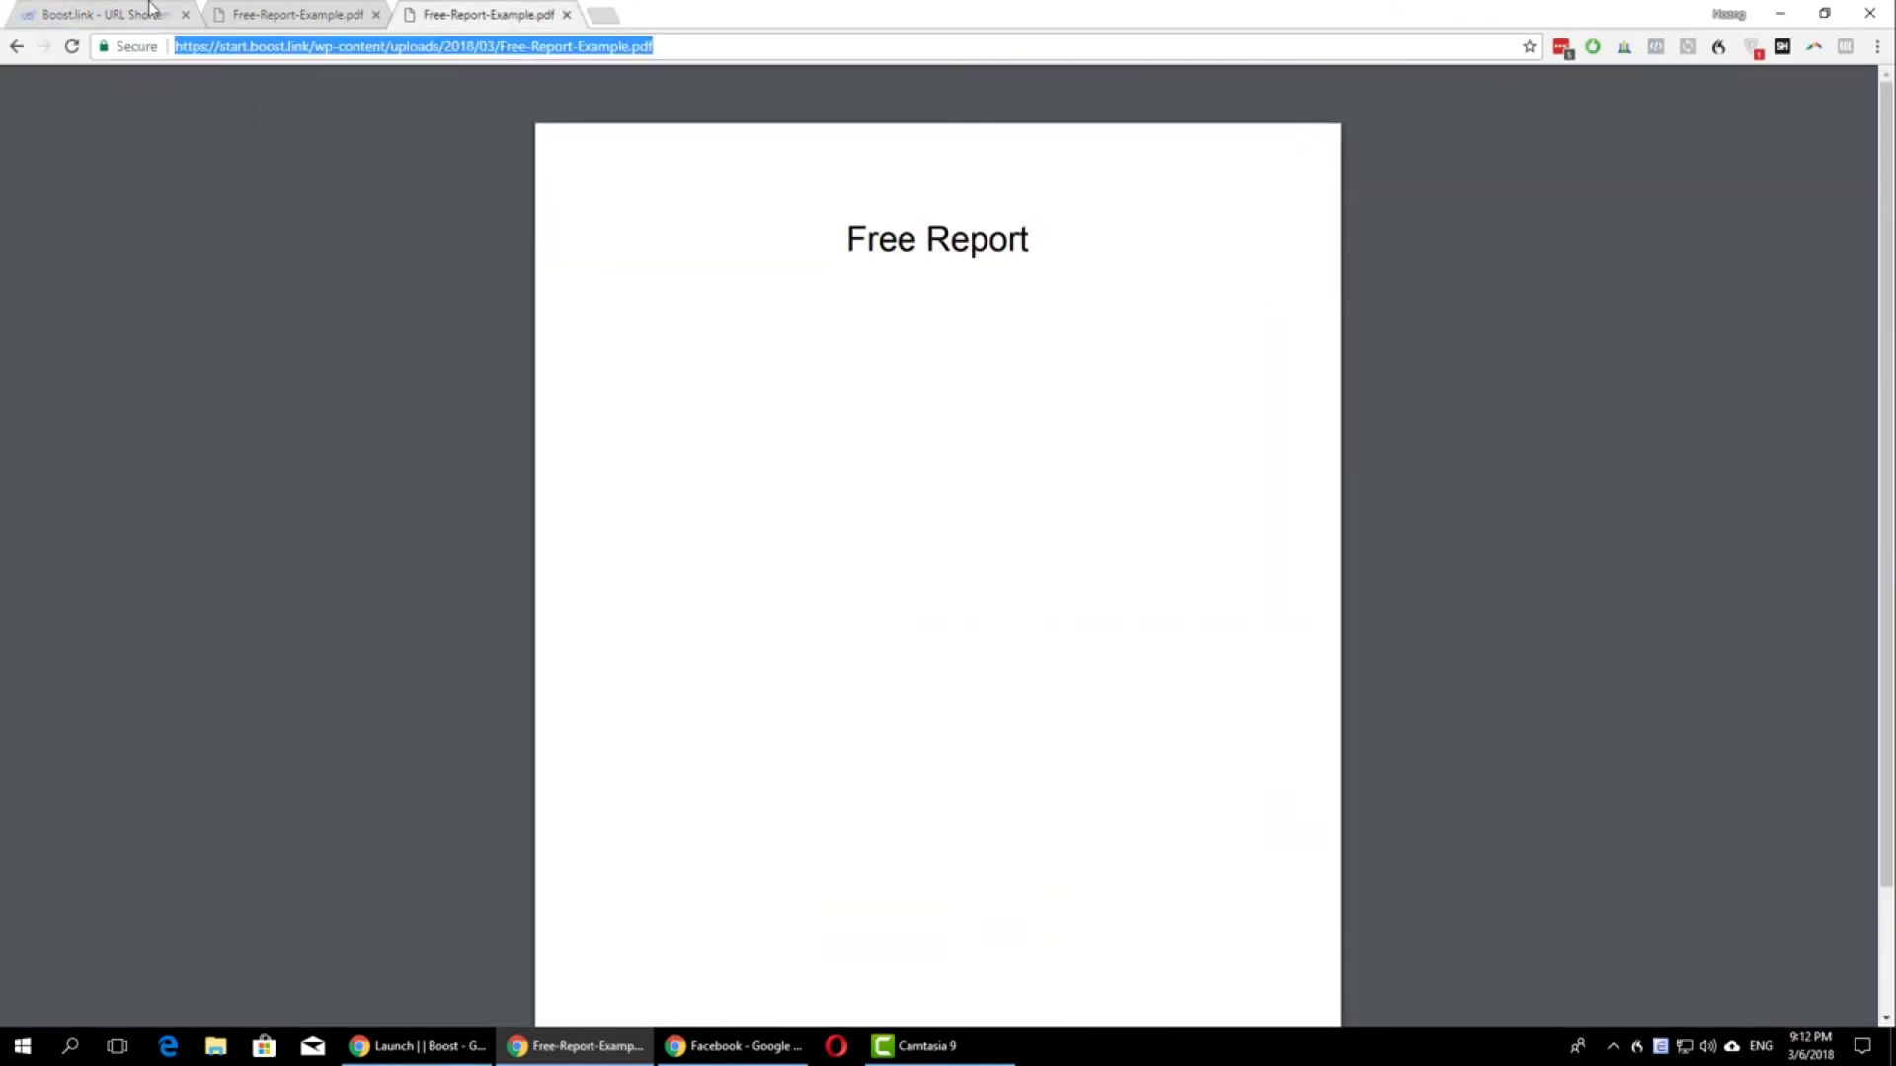
pyautogui.click(148, 7)
pyautogui.click(796, 212)
pyautogui.hotkey('ctrl', 'v')
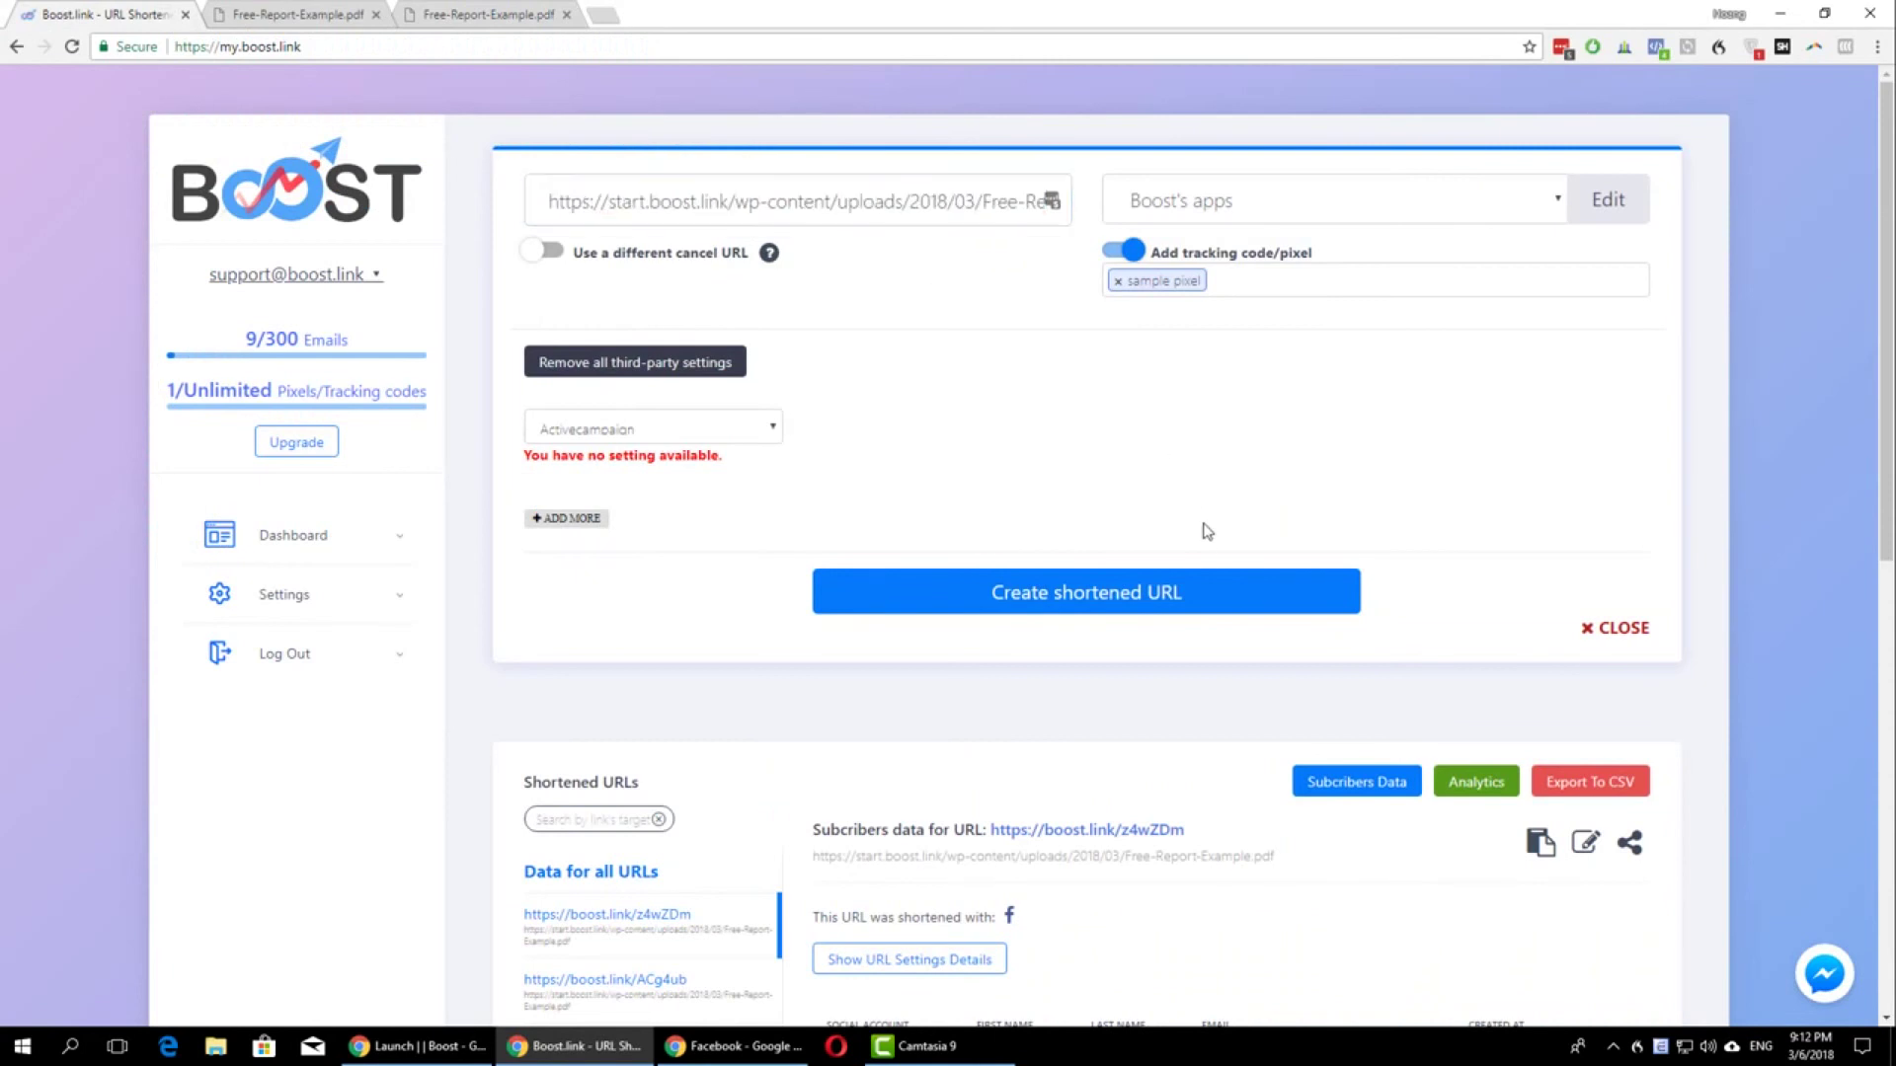
pyautogui.click(1189, 597)
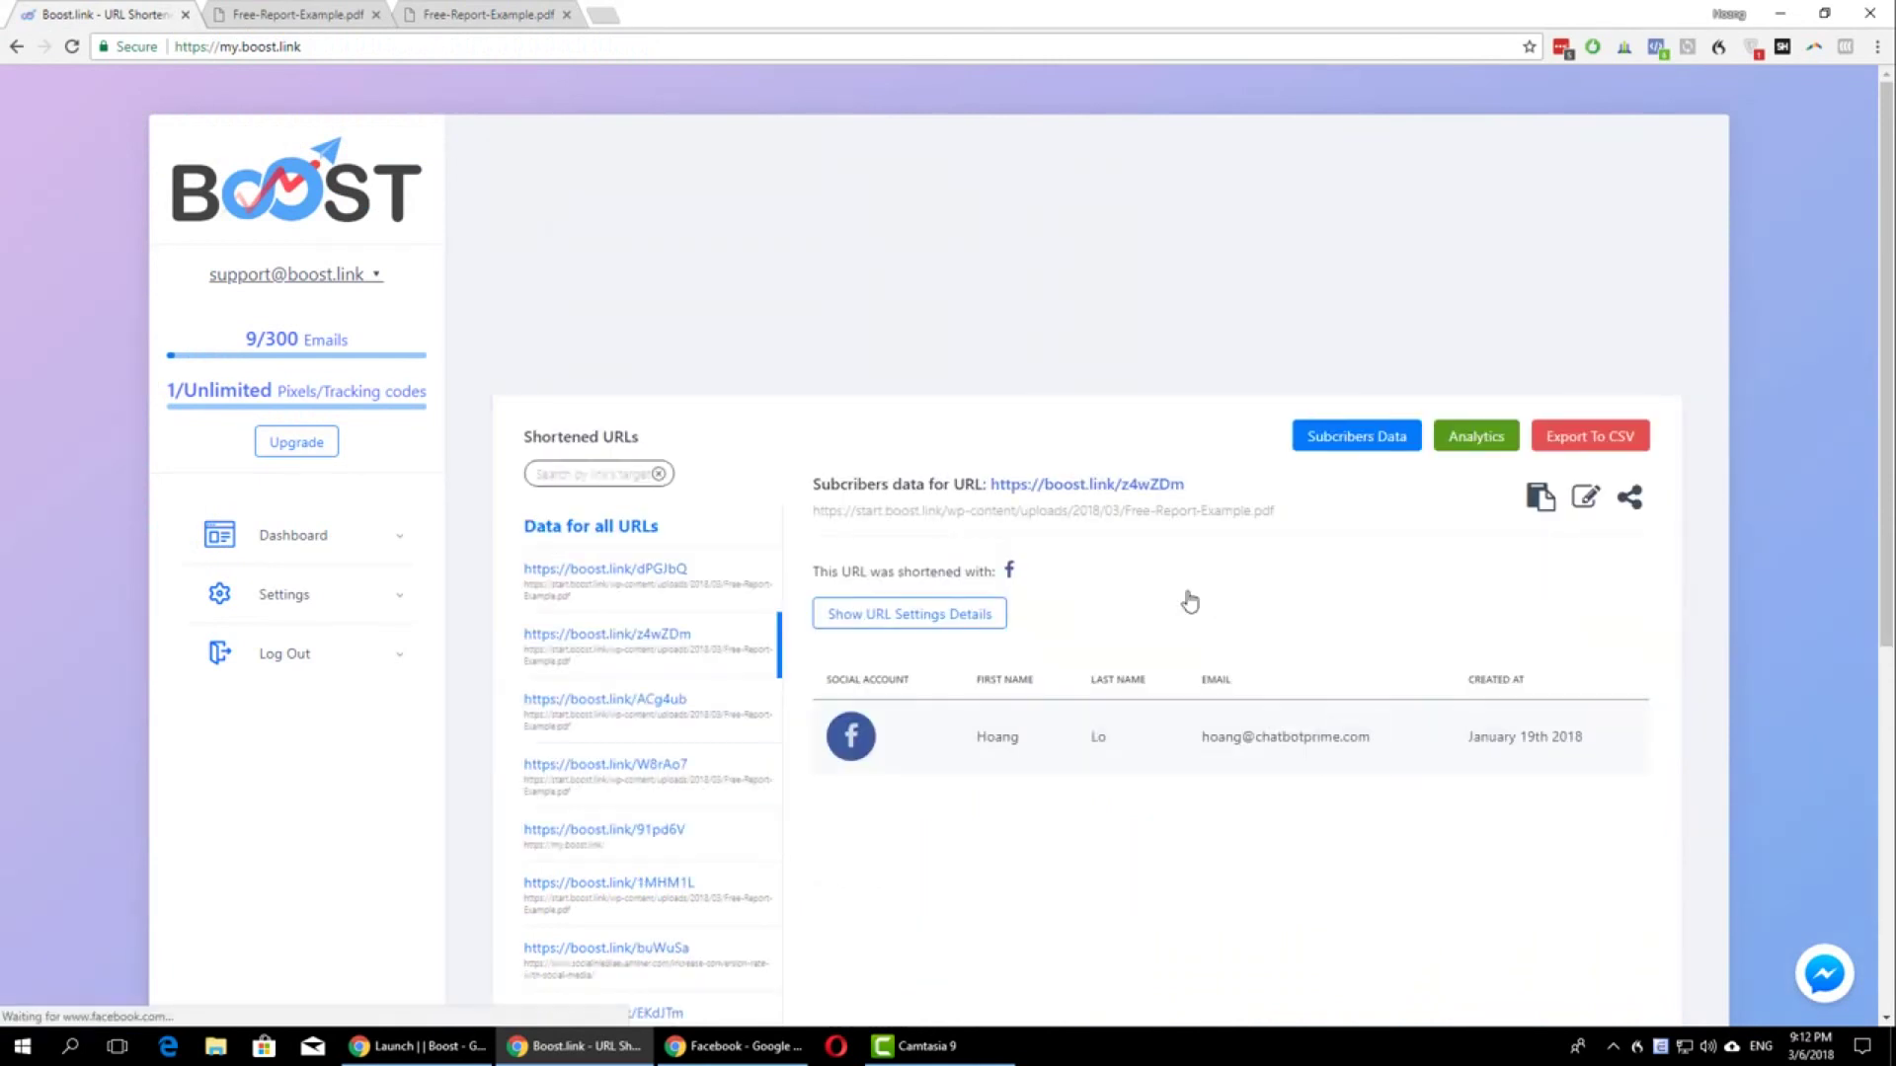
pyautogui.click(1229, 258)
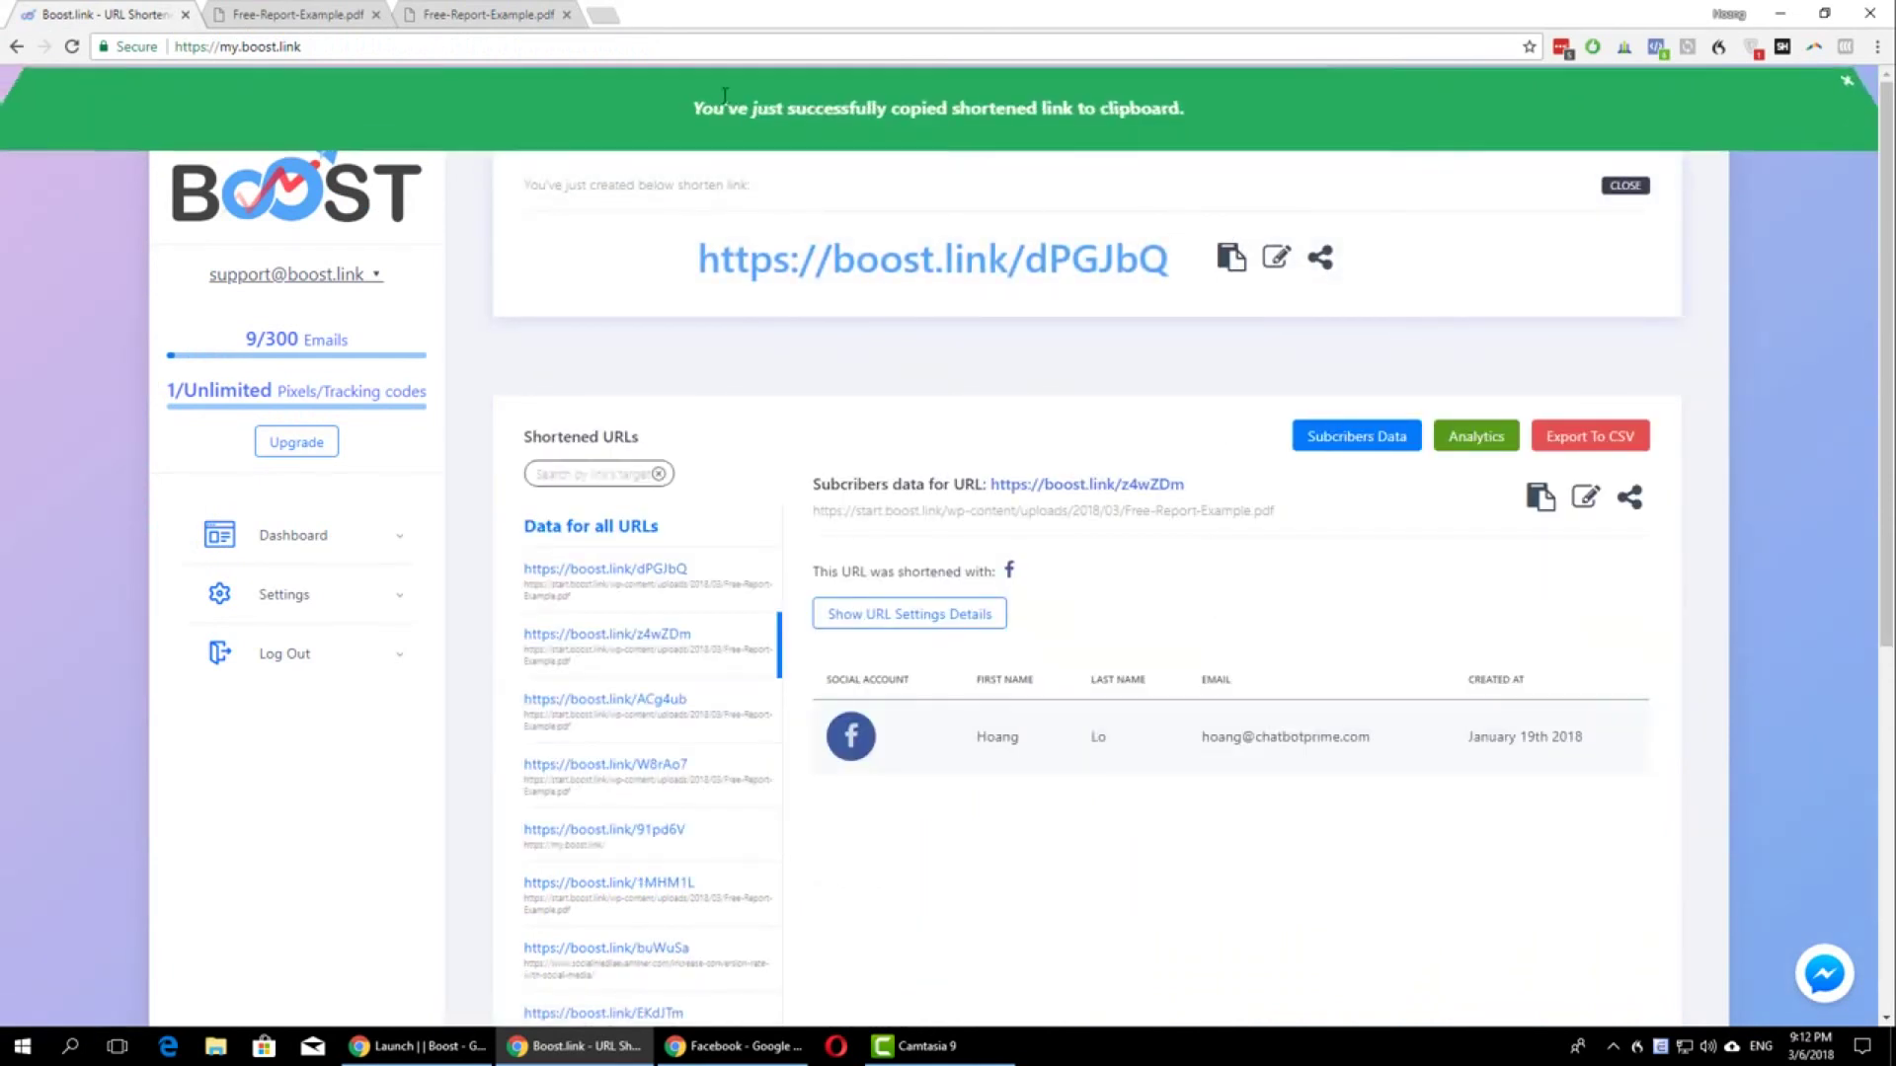
# Open facebook.com in a new tab and log out of the account
pyautogui.hotkey('ctrl', 't')
pyautogui.write('fa')
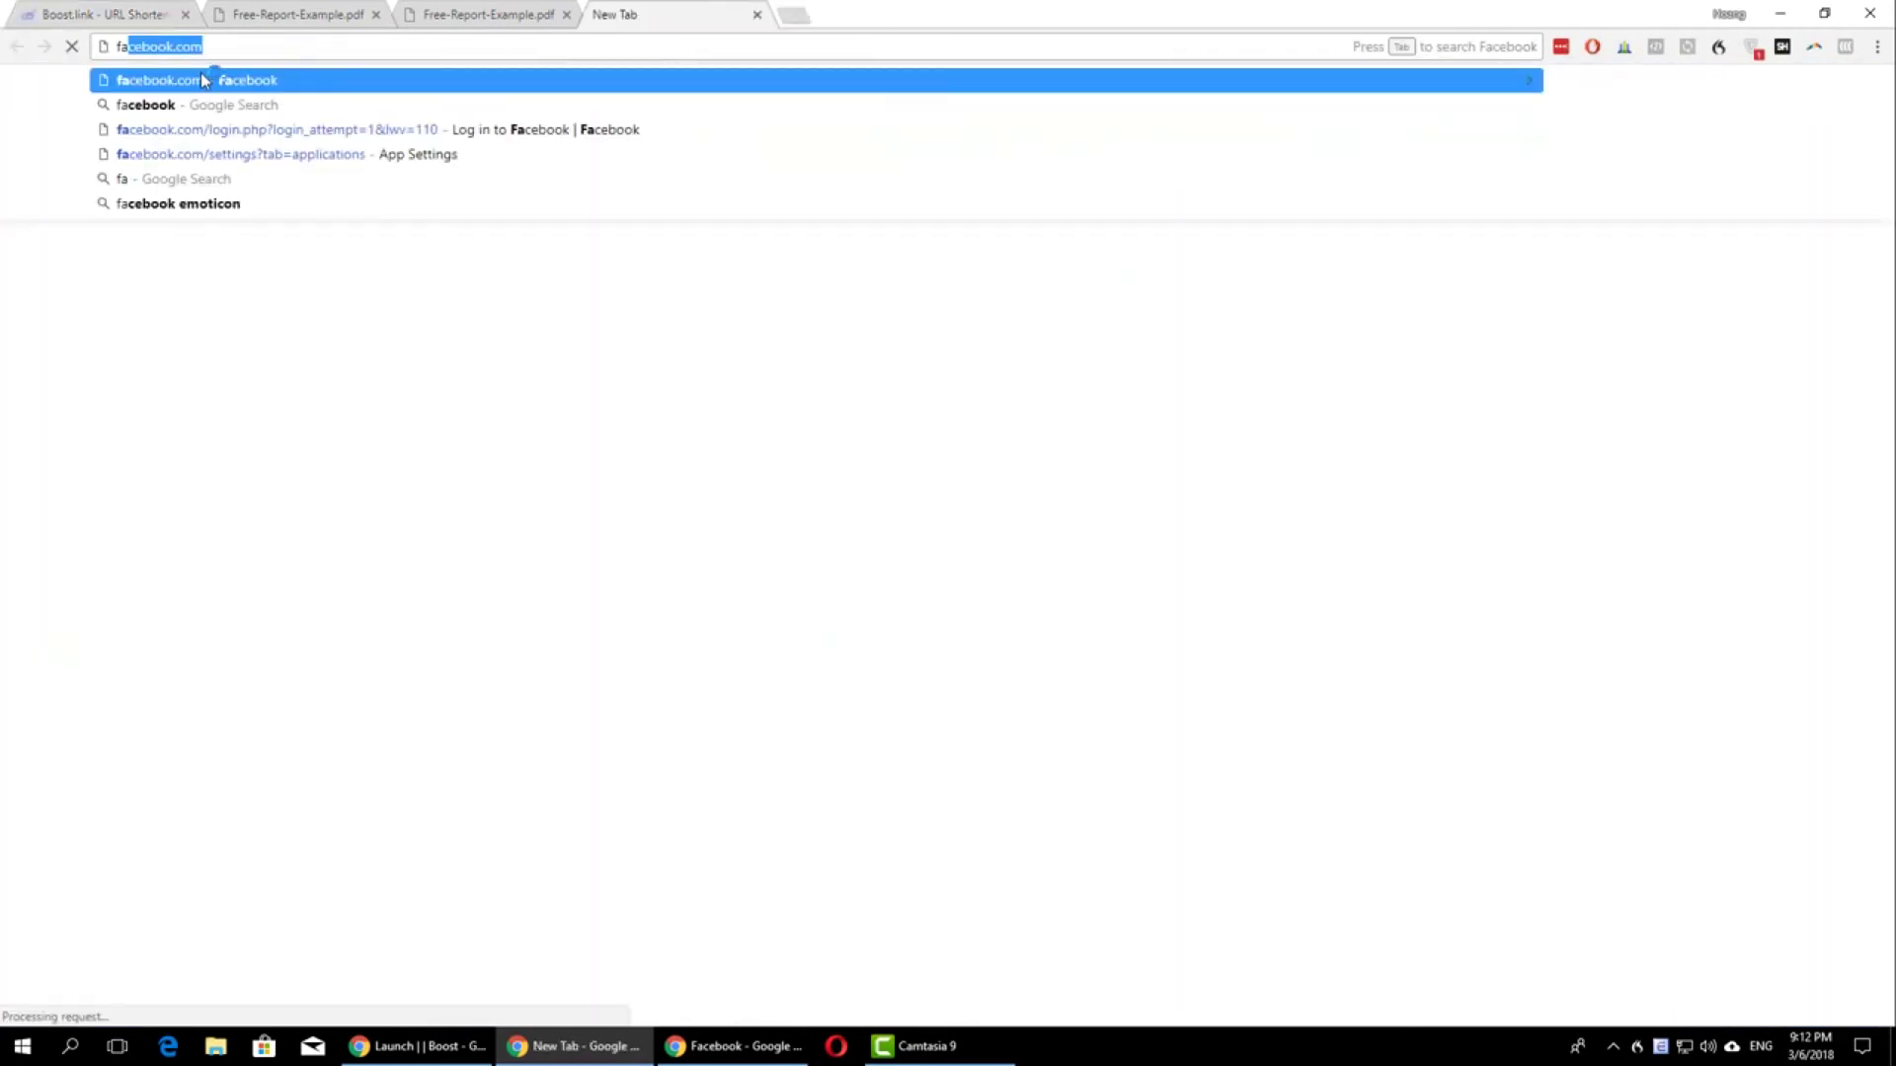
pyautogui.click(247, 80)
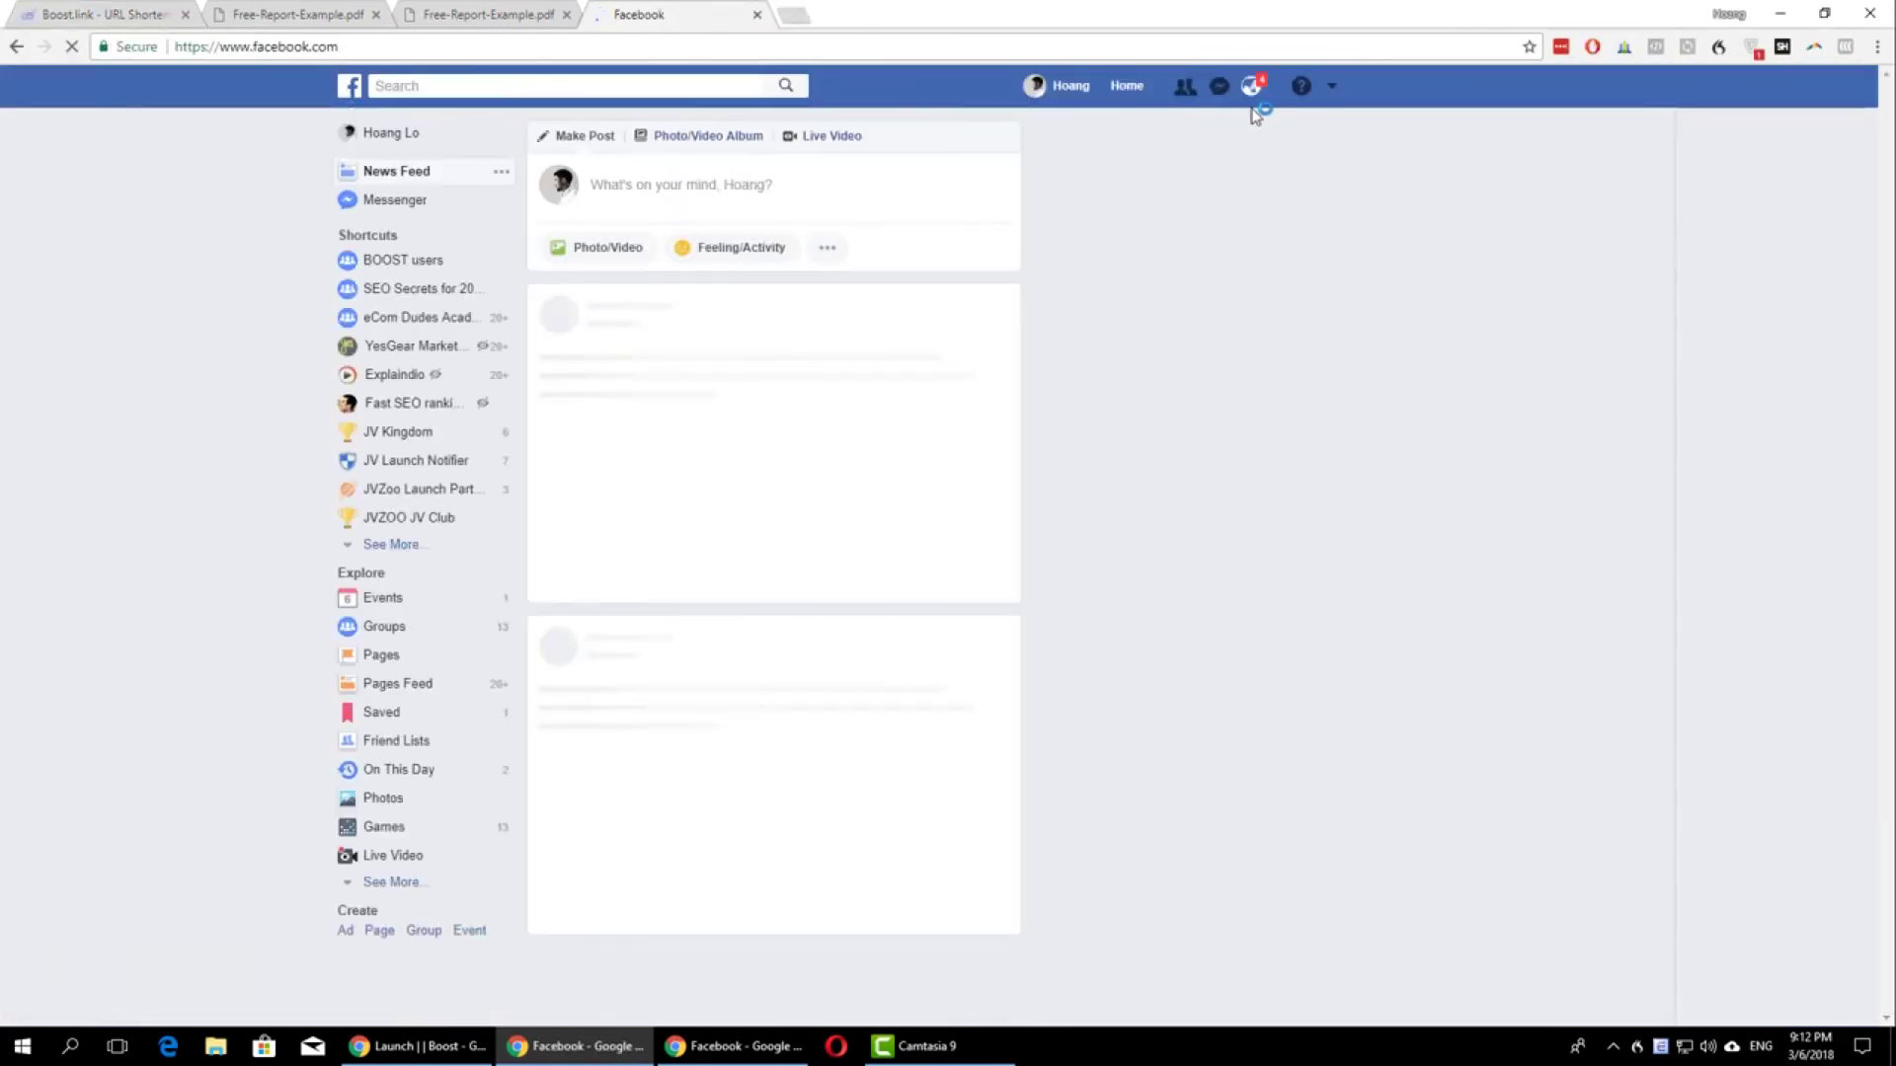
pyautogui.click(1332, 86)
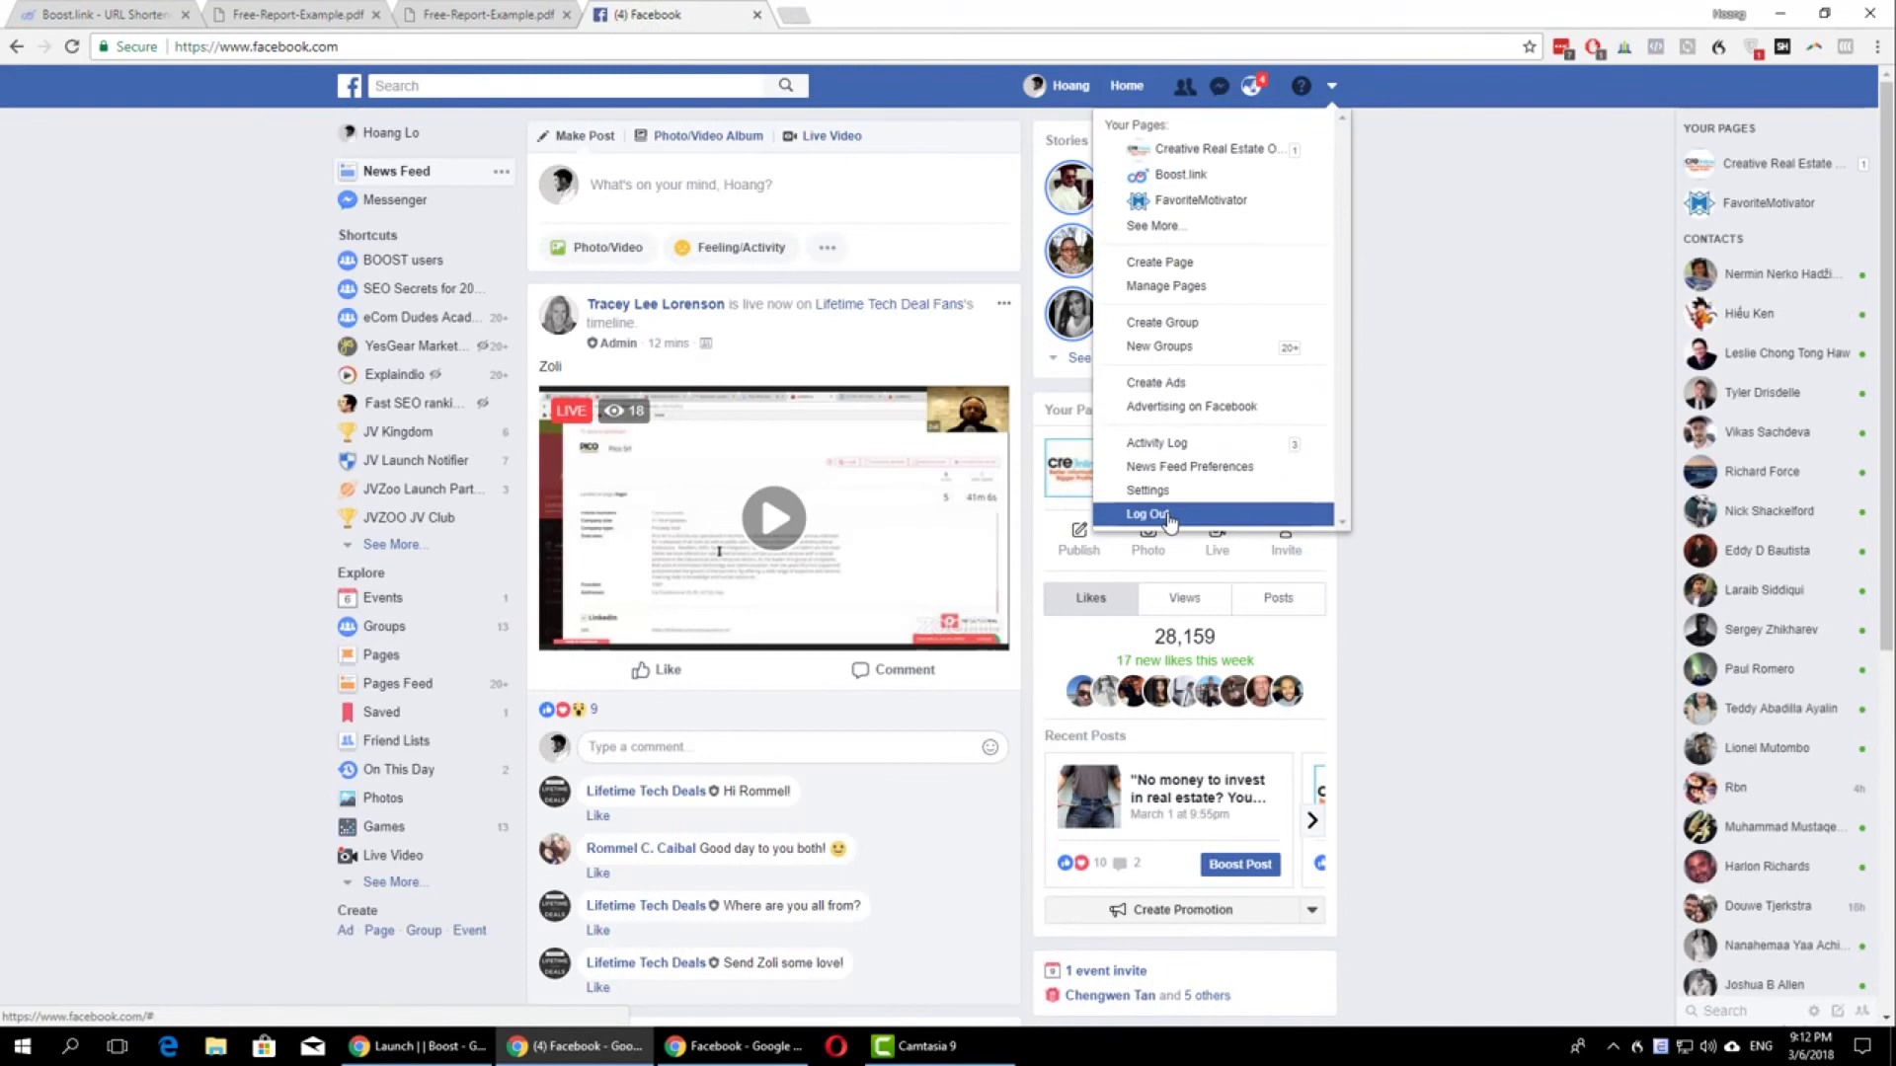
pyautogui.click(1151, 515)
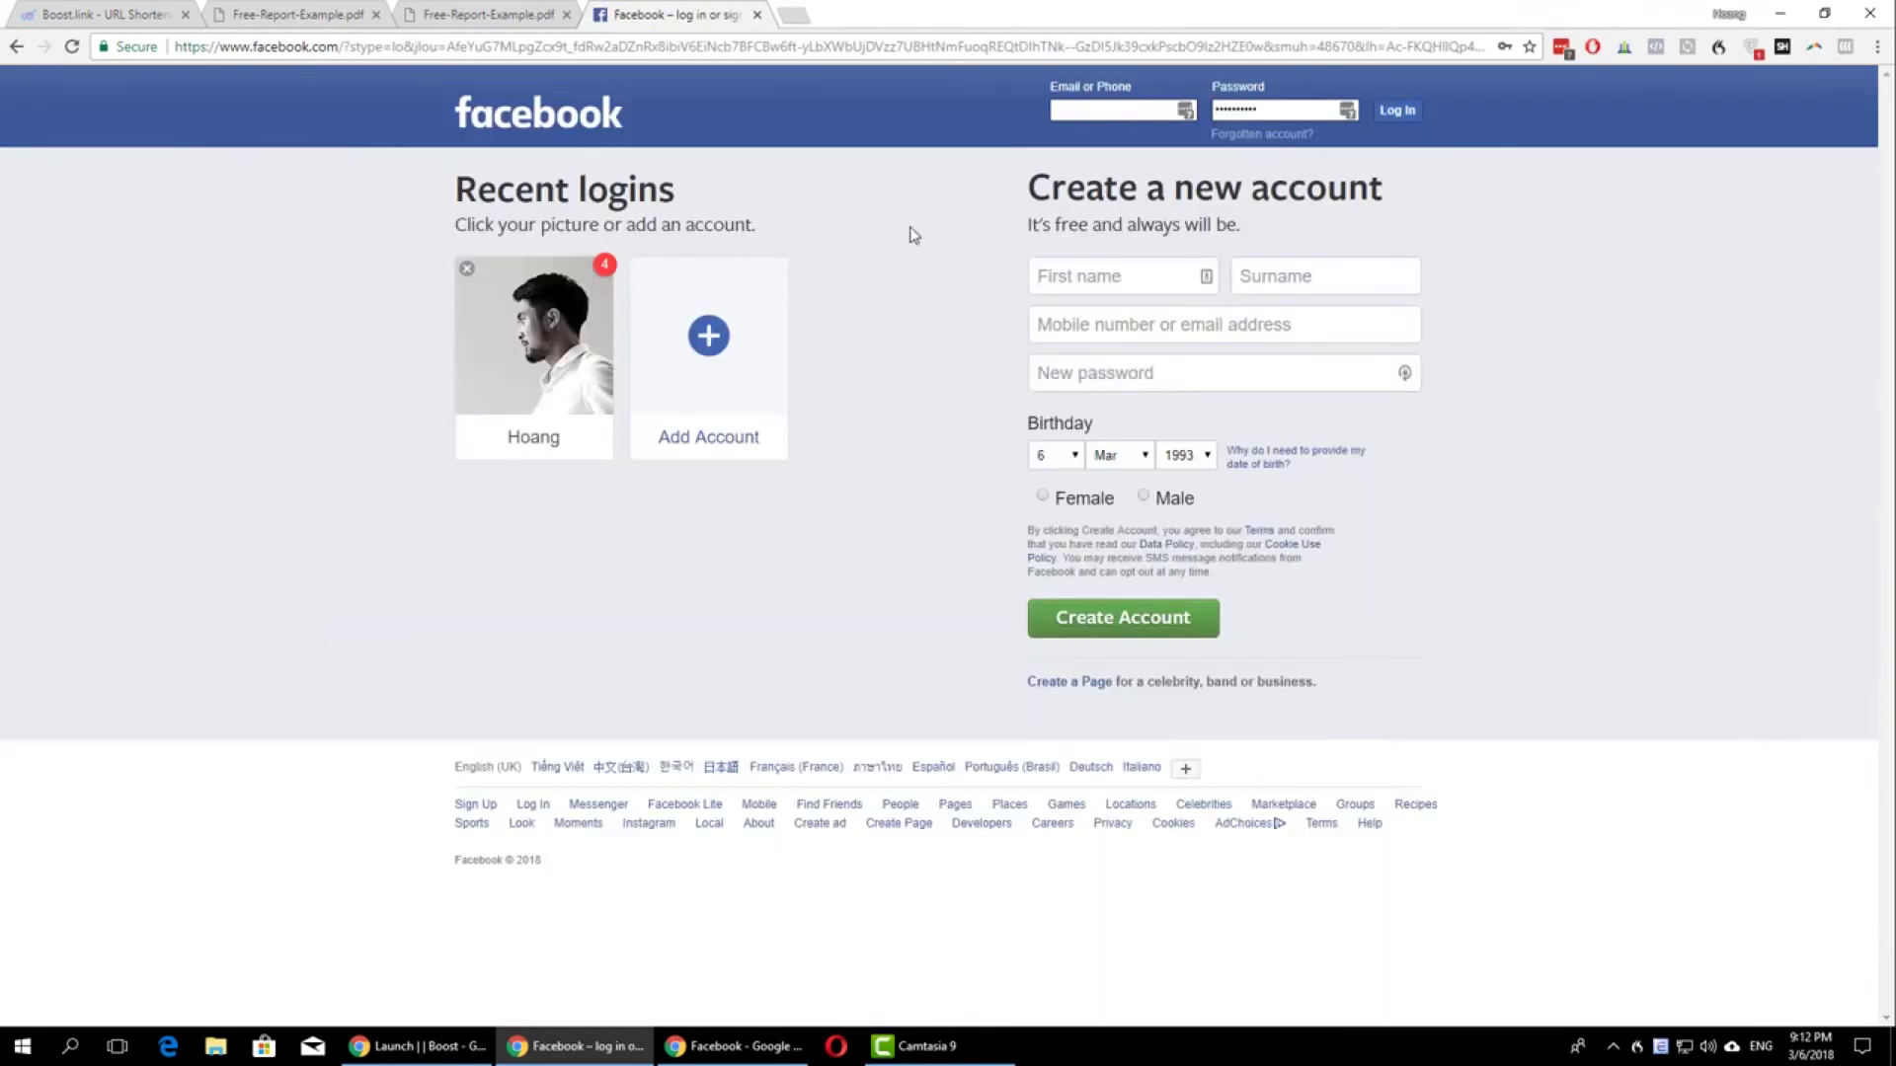
pyautogui.click(795, 14)
pyautogui.hotkey('ctrl', 'v')
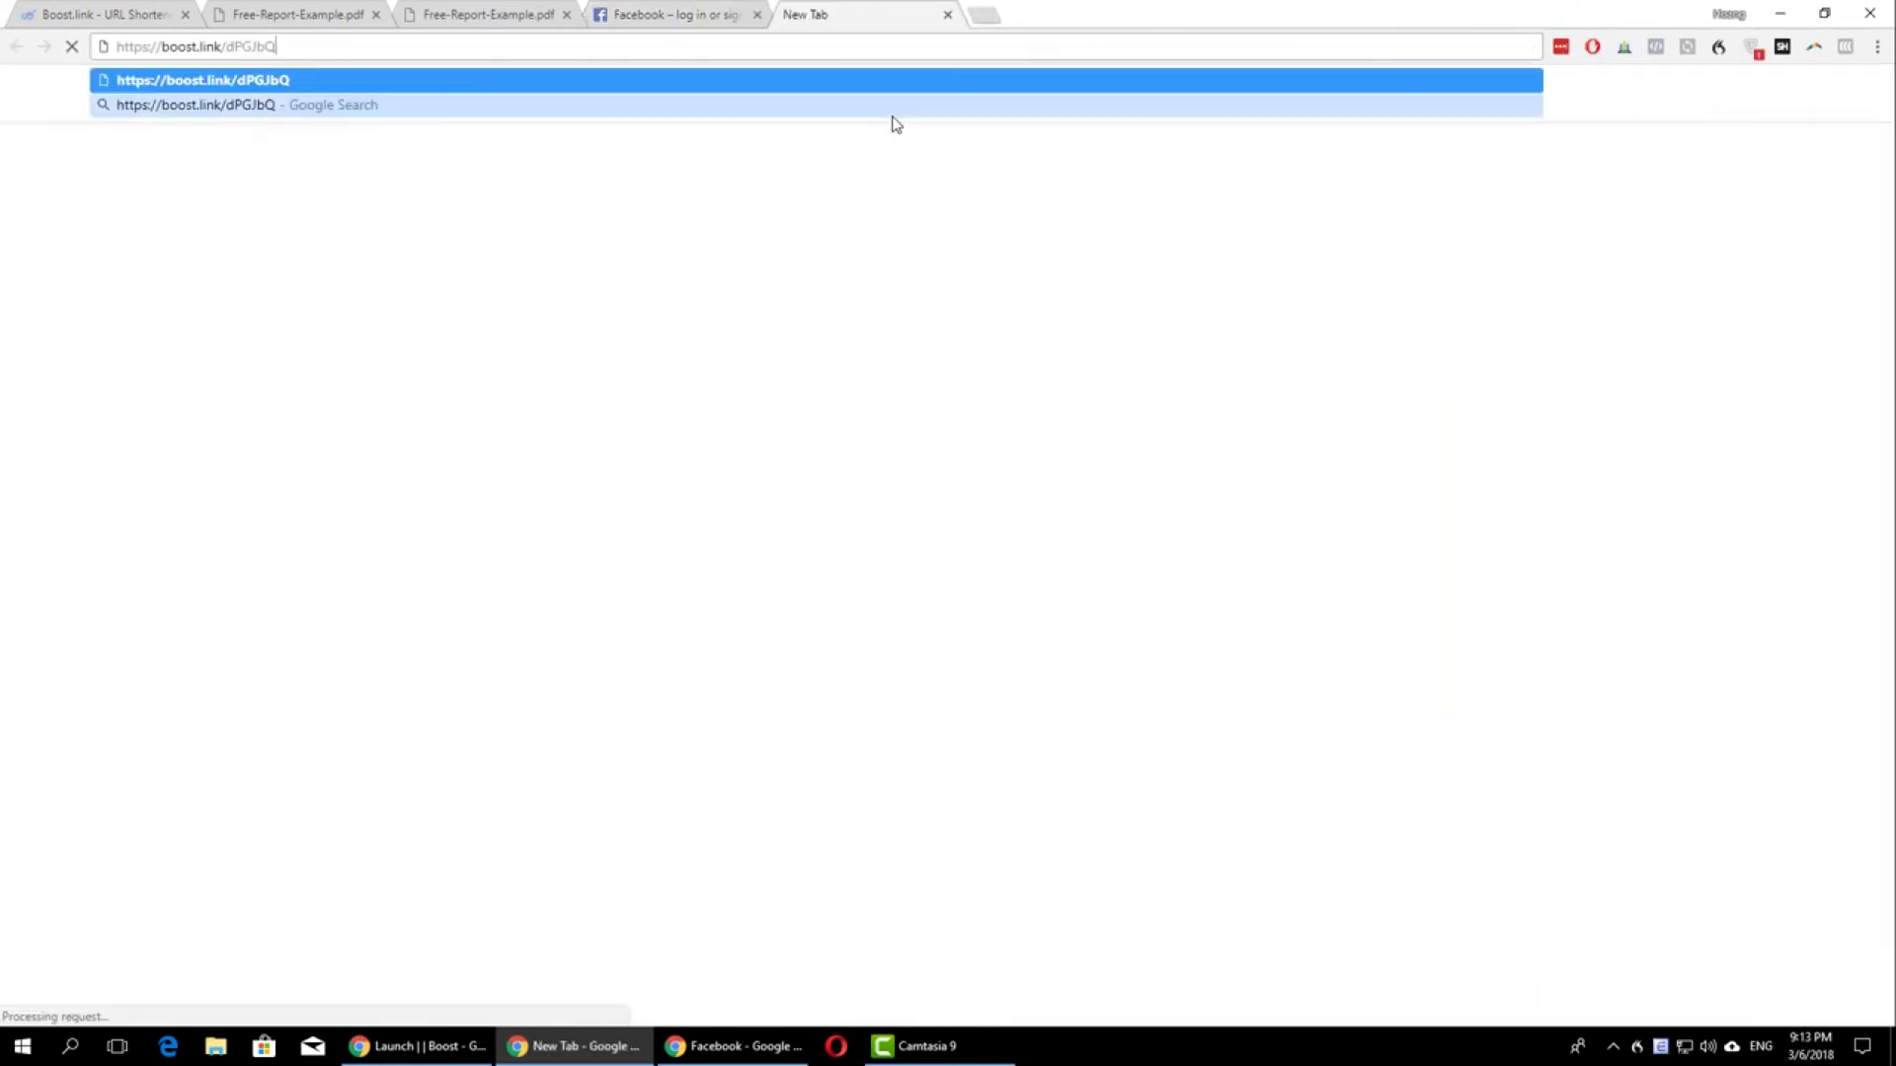
pyautogui.press('Return')
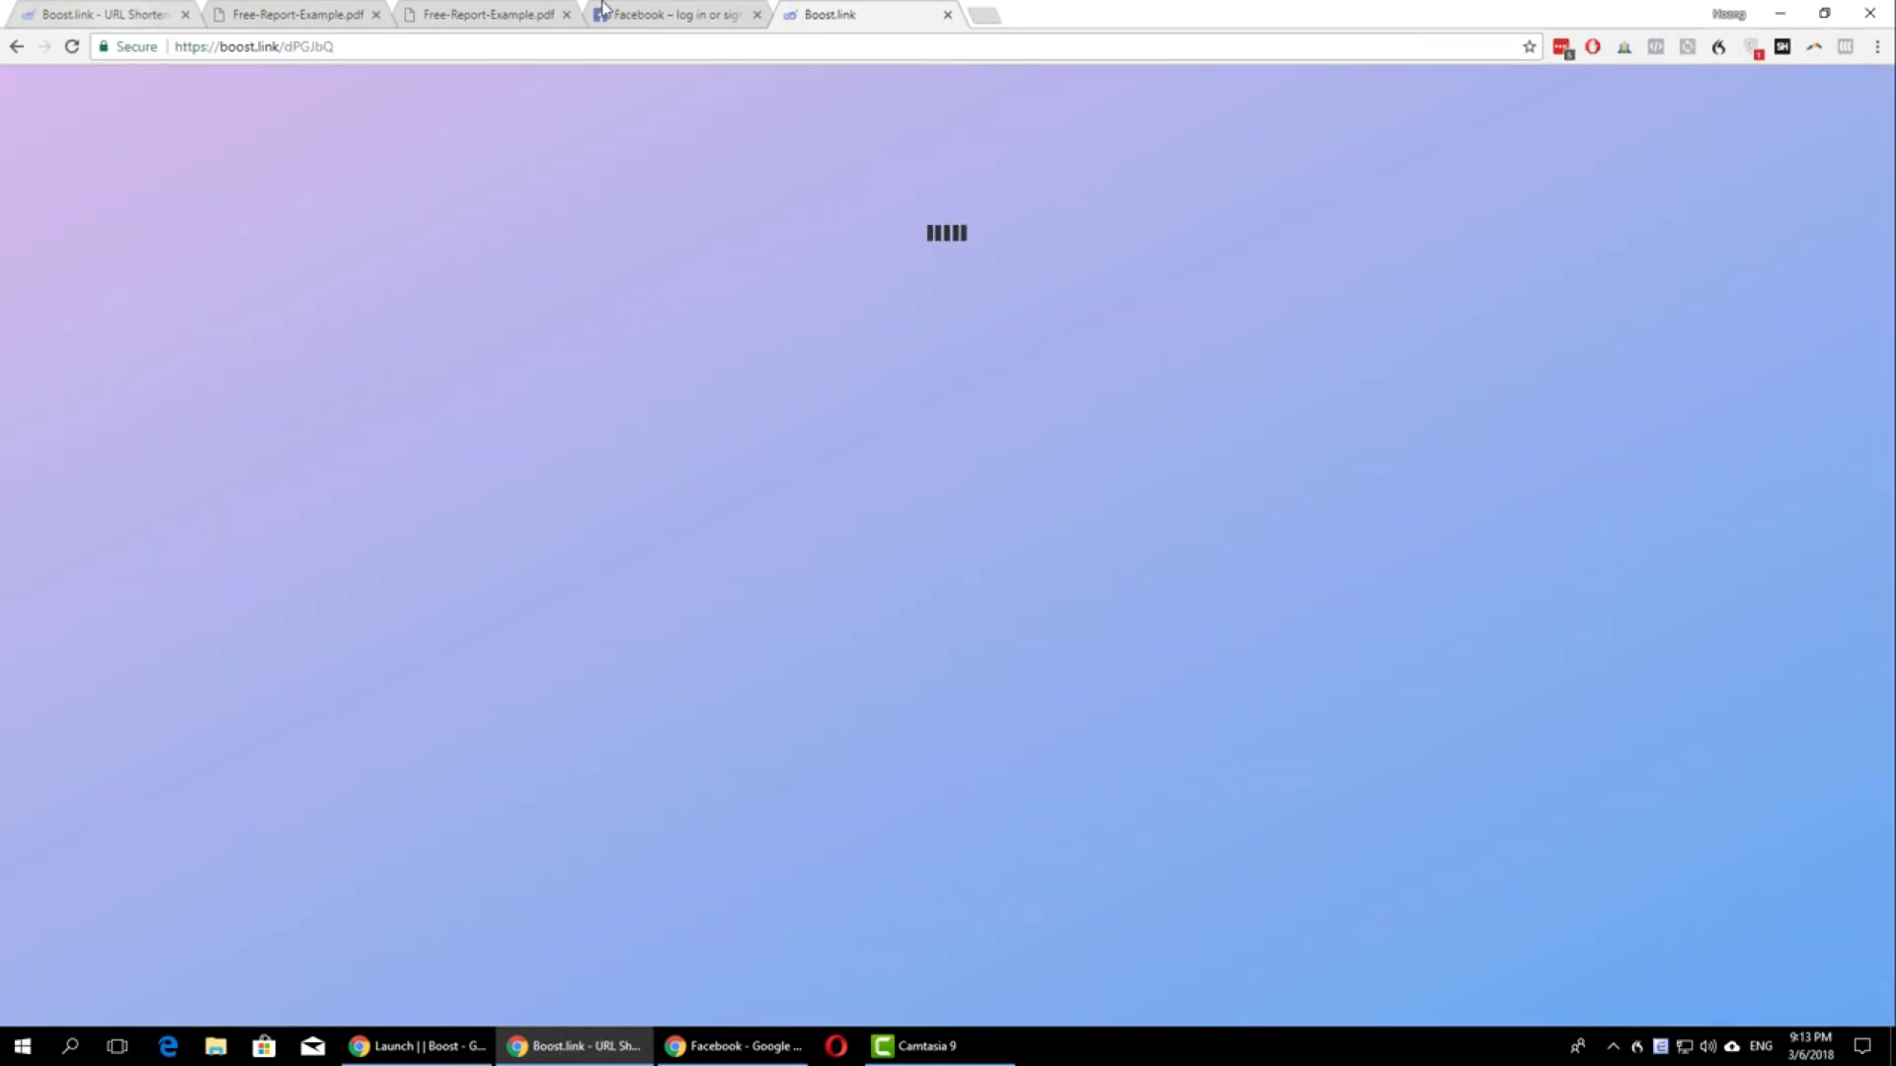
# Show the subscribers data of boost.link/dPGJbQ and compare its listed services with the sign-in page the link opened
pyautogui.moveTo(114, 14); pyautogui.dragTo(682, 14)
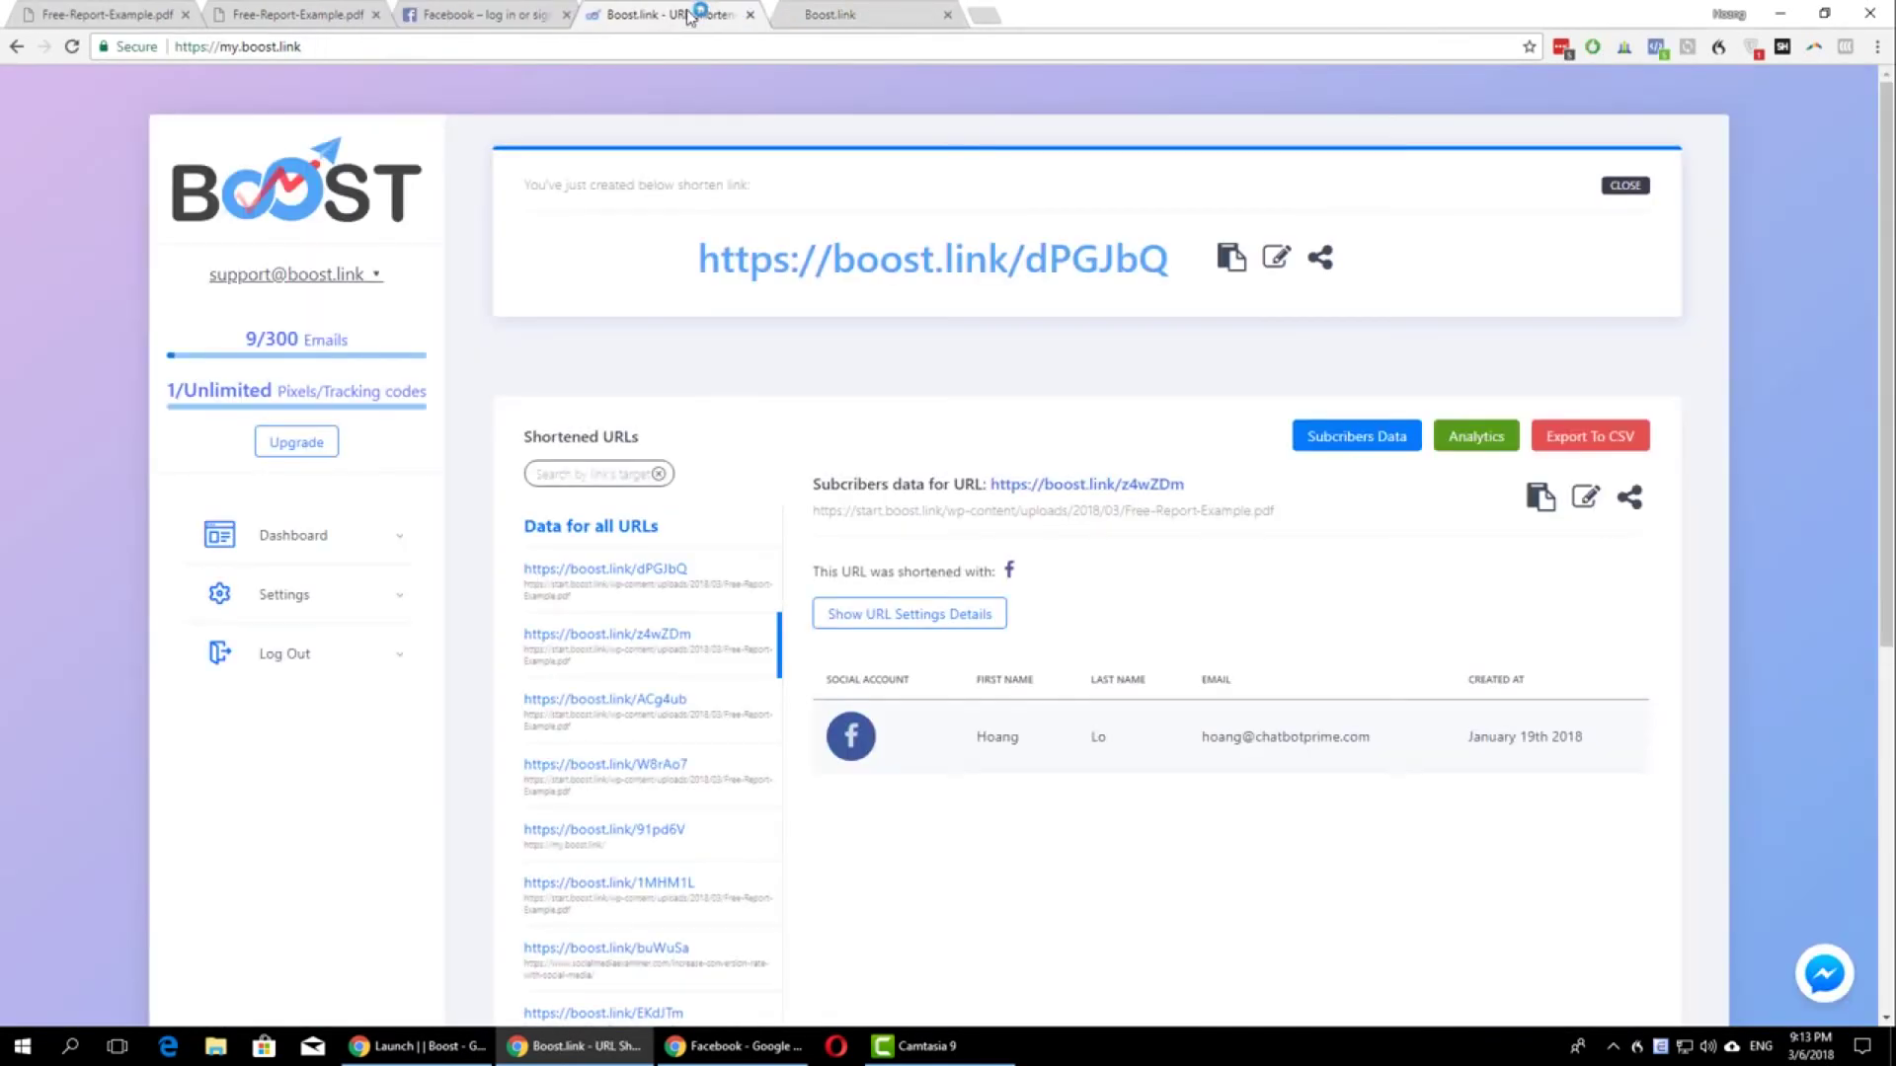
pyautogui.click(691, 588)
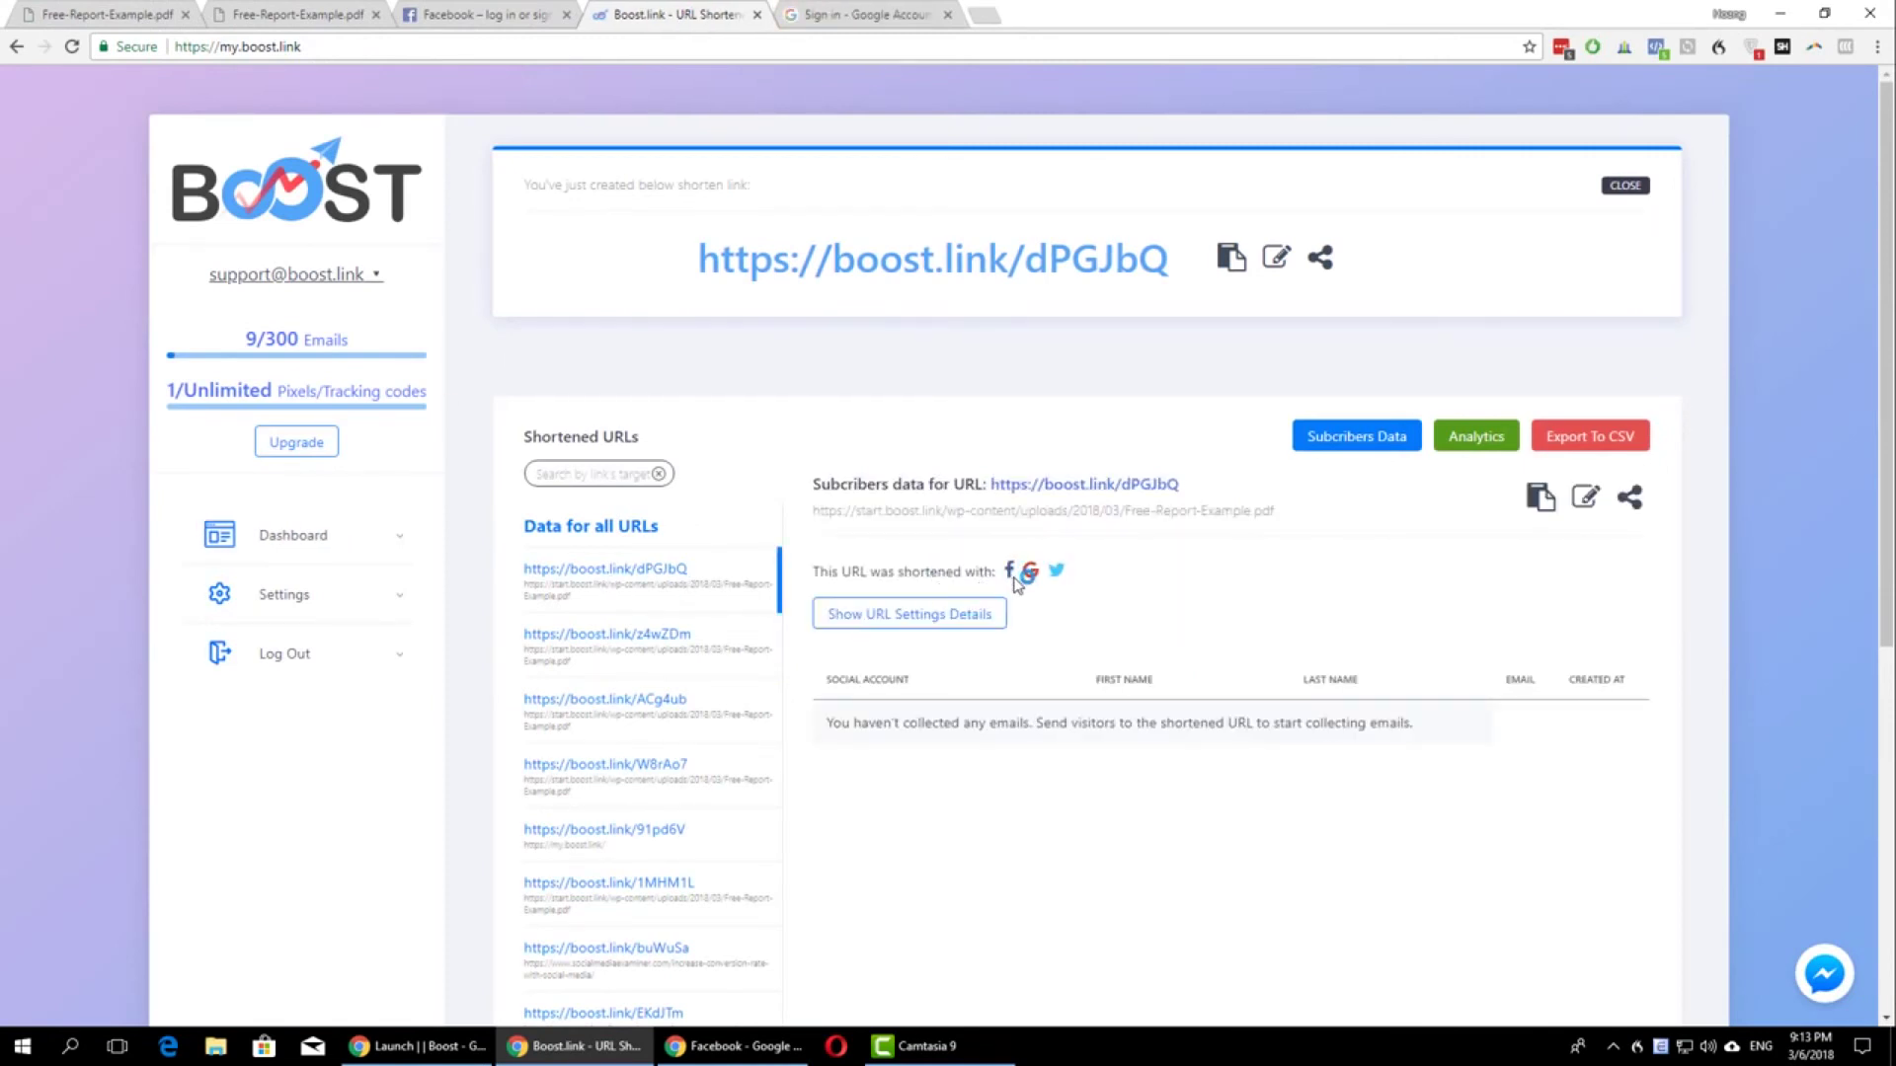
pyautogui.click(899, 12)
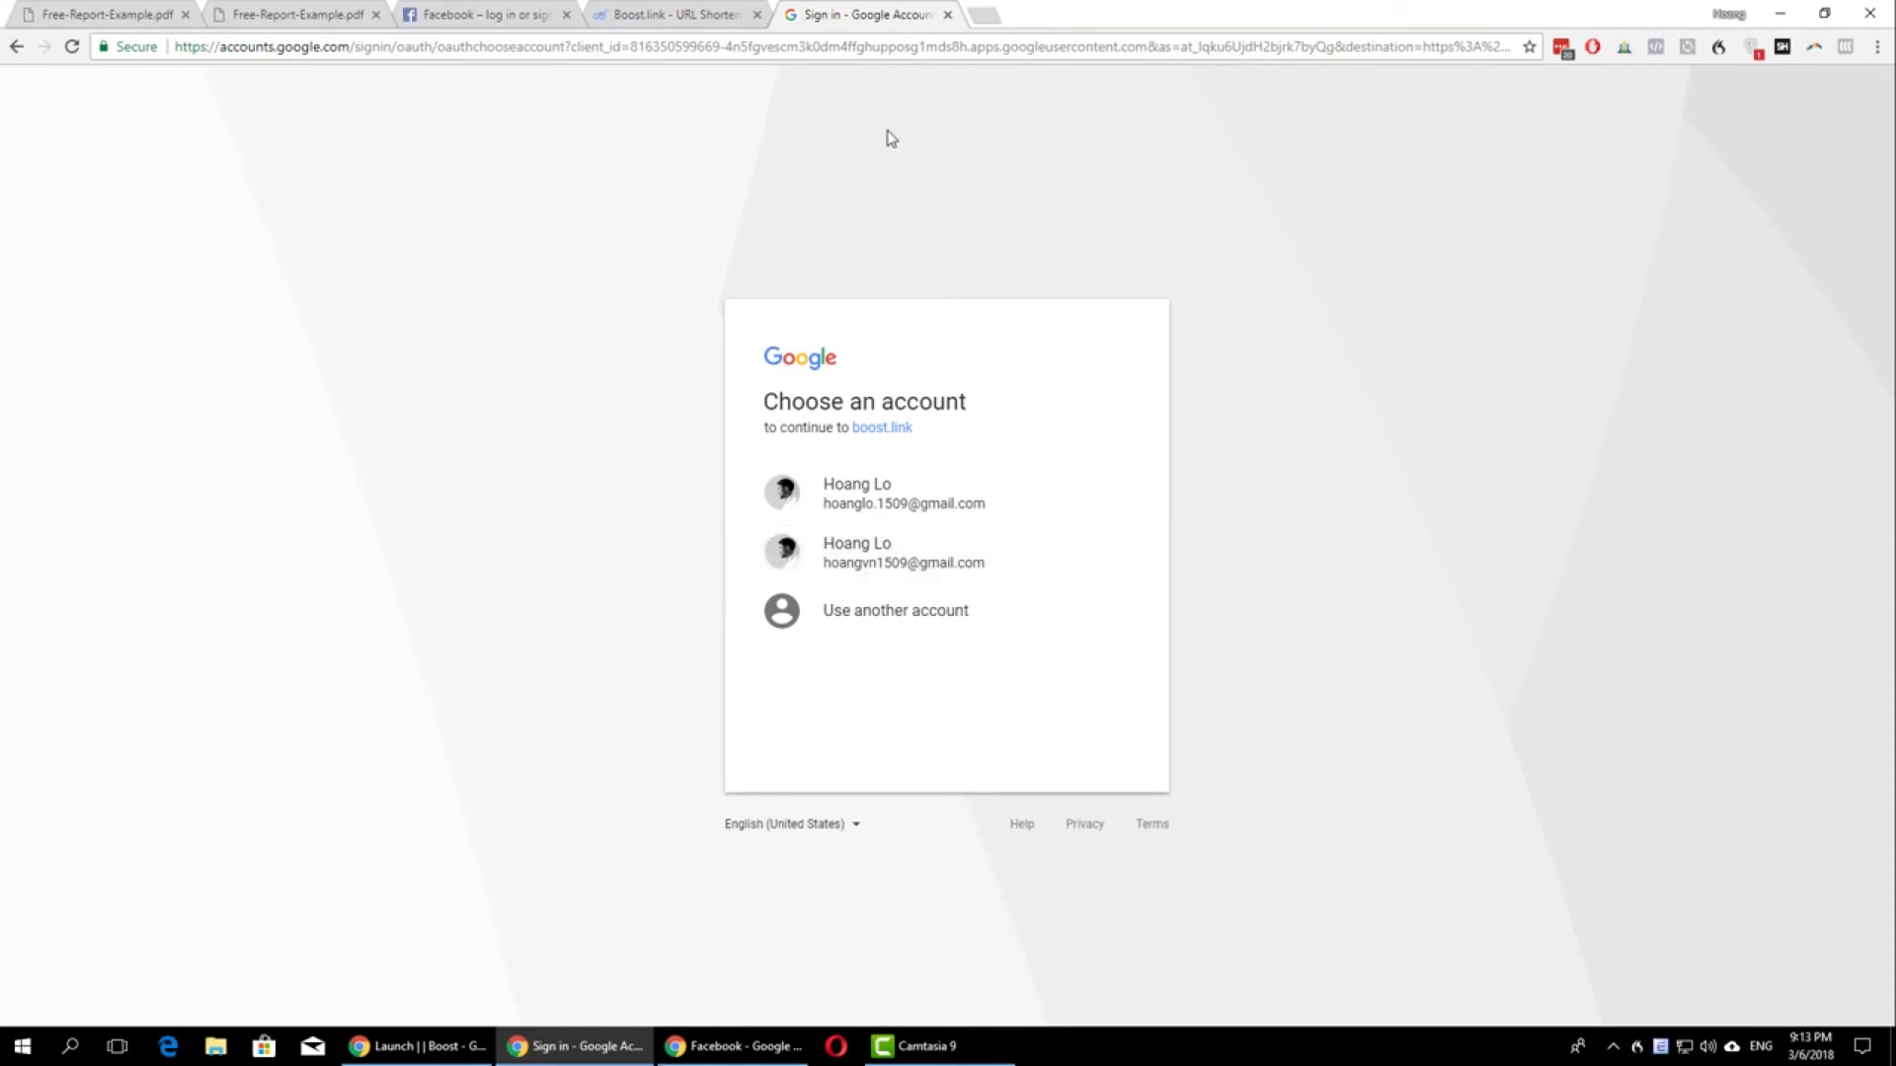
pyautogui.click(686, 15)
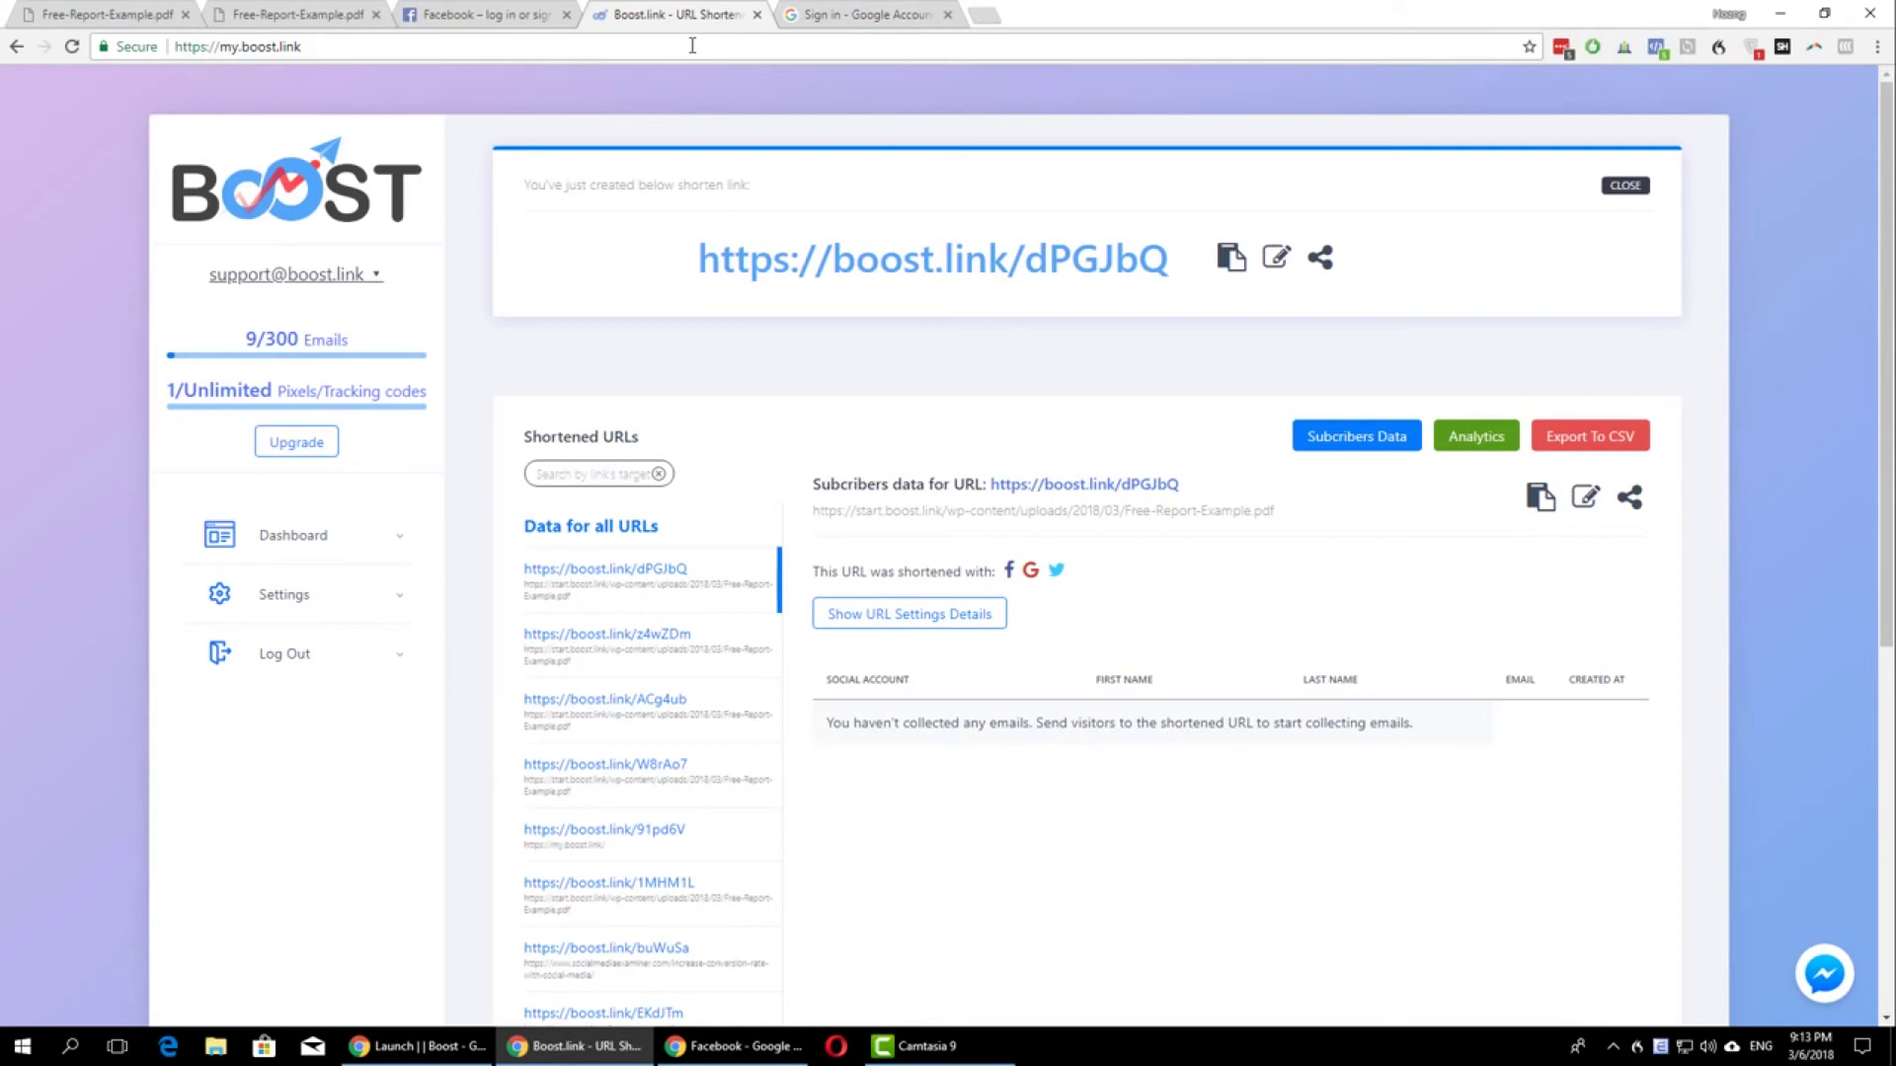
# Copy the boost.link/dPGJbQ link again, then open Facebook in a new tab to compare its login page with the Google sign-in page
pyautogui.click(1625, 186)
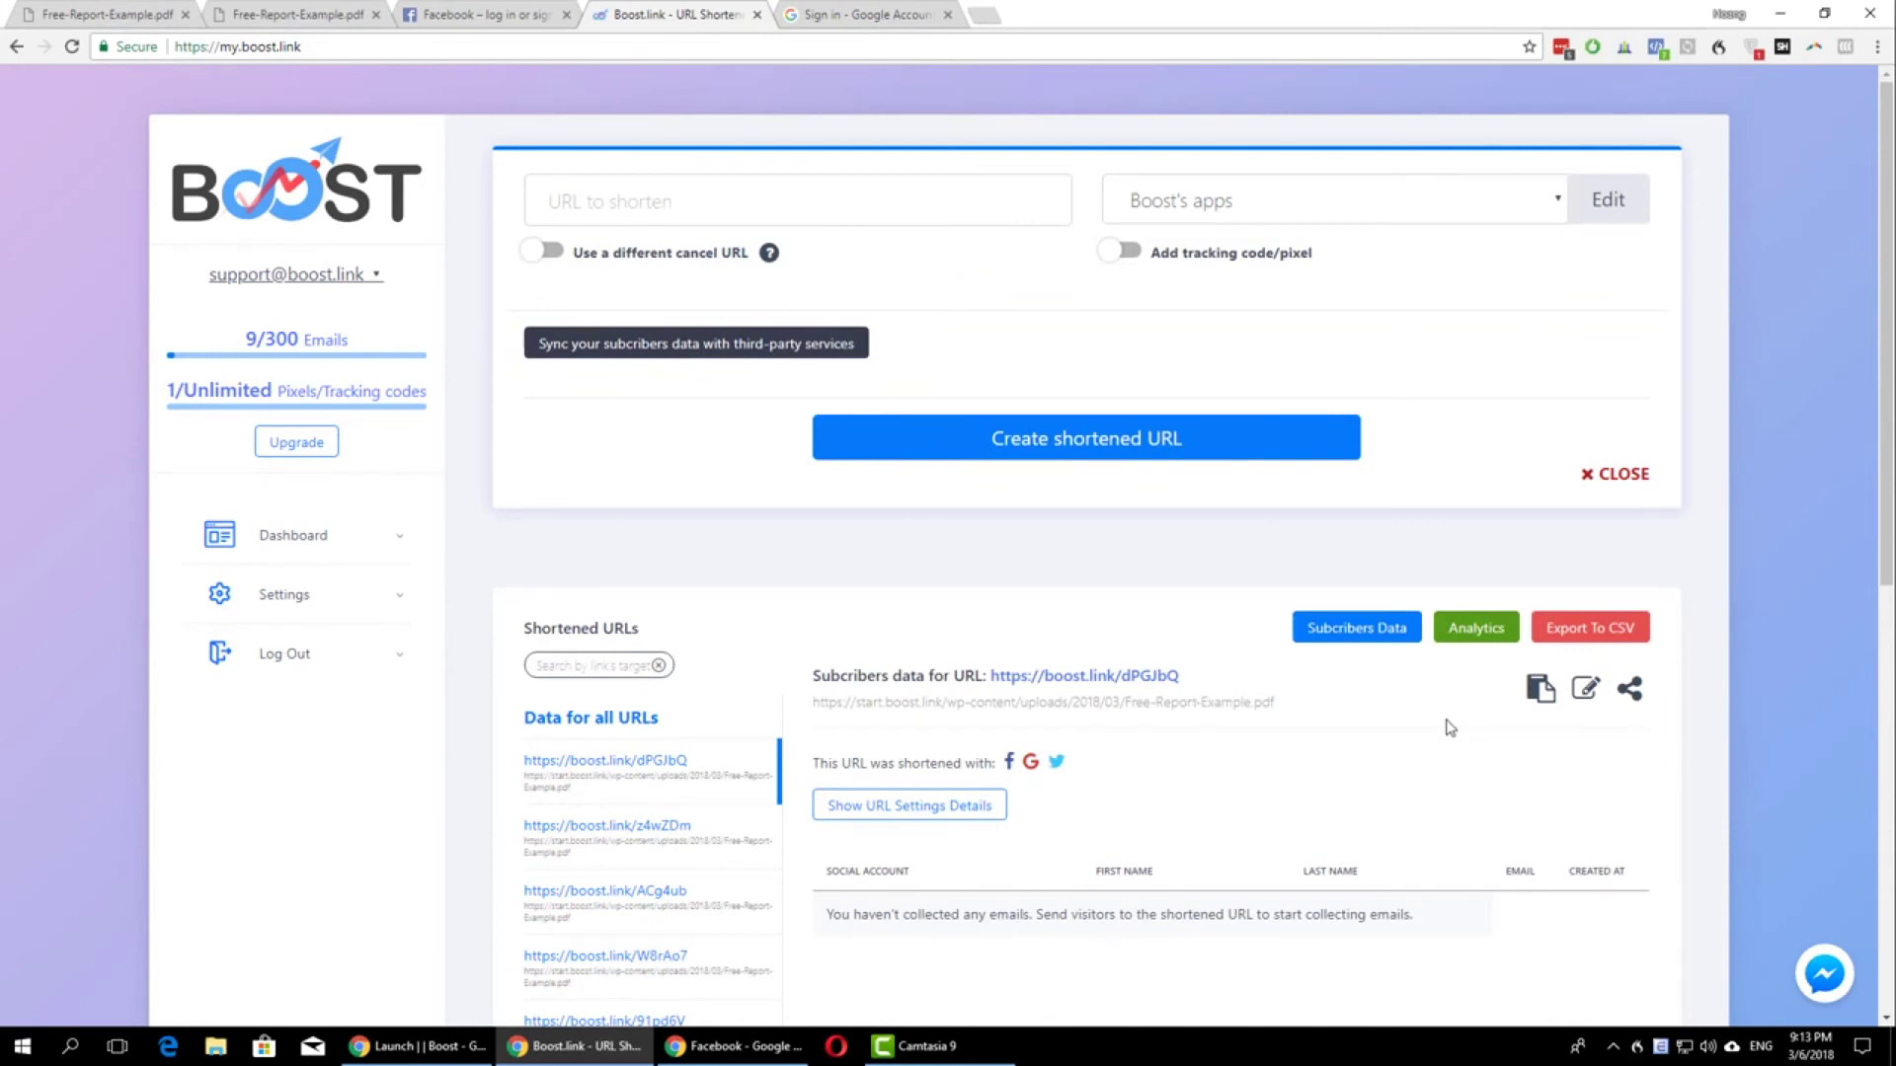
pyautogui.click(1533, 696)
pyautogui.click(983, 15)
pyautogui.hotkey('ctrl', 'v')
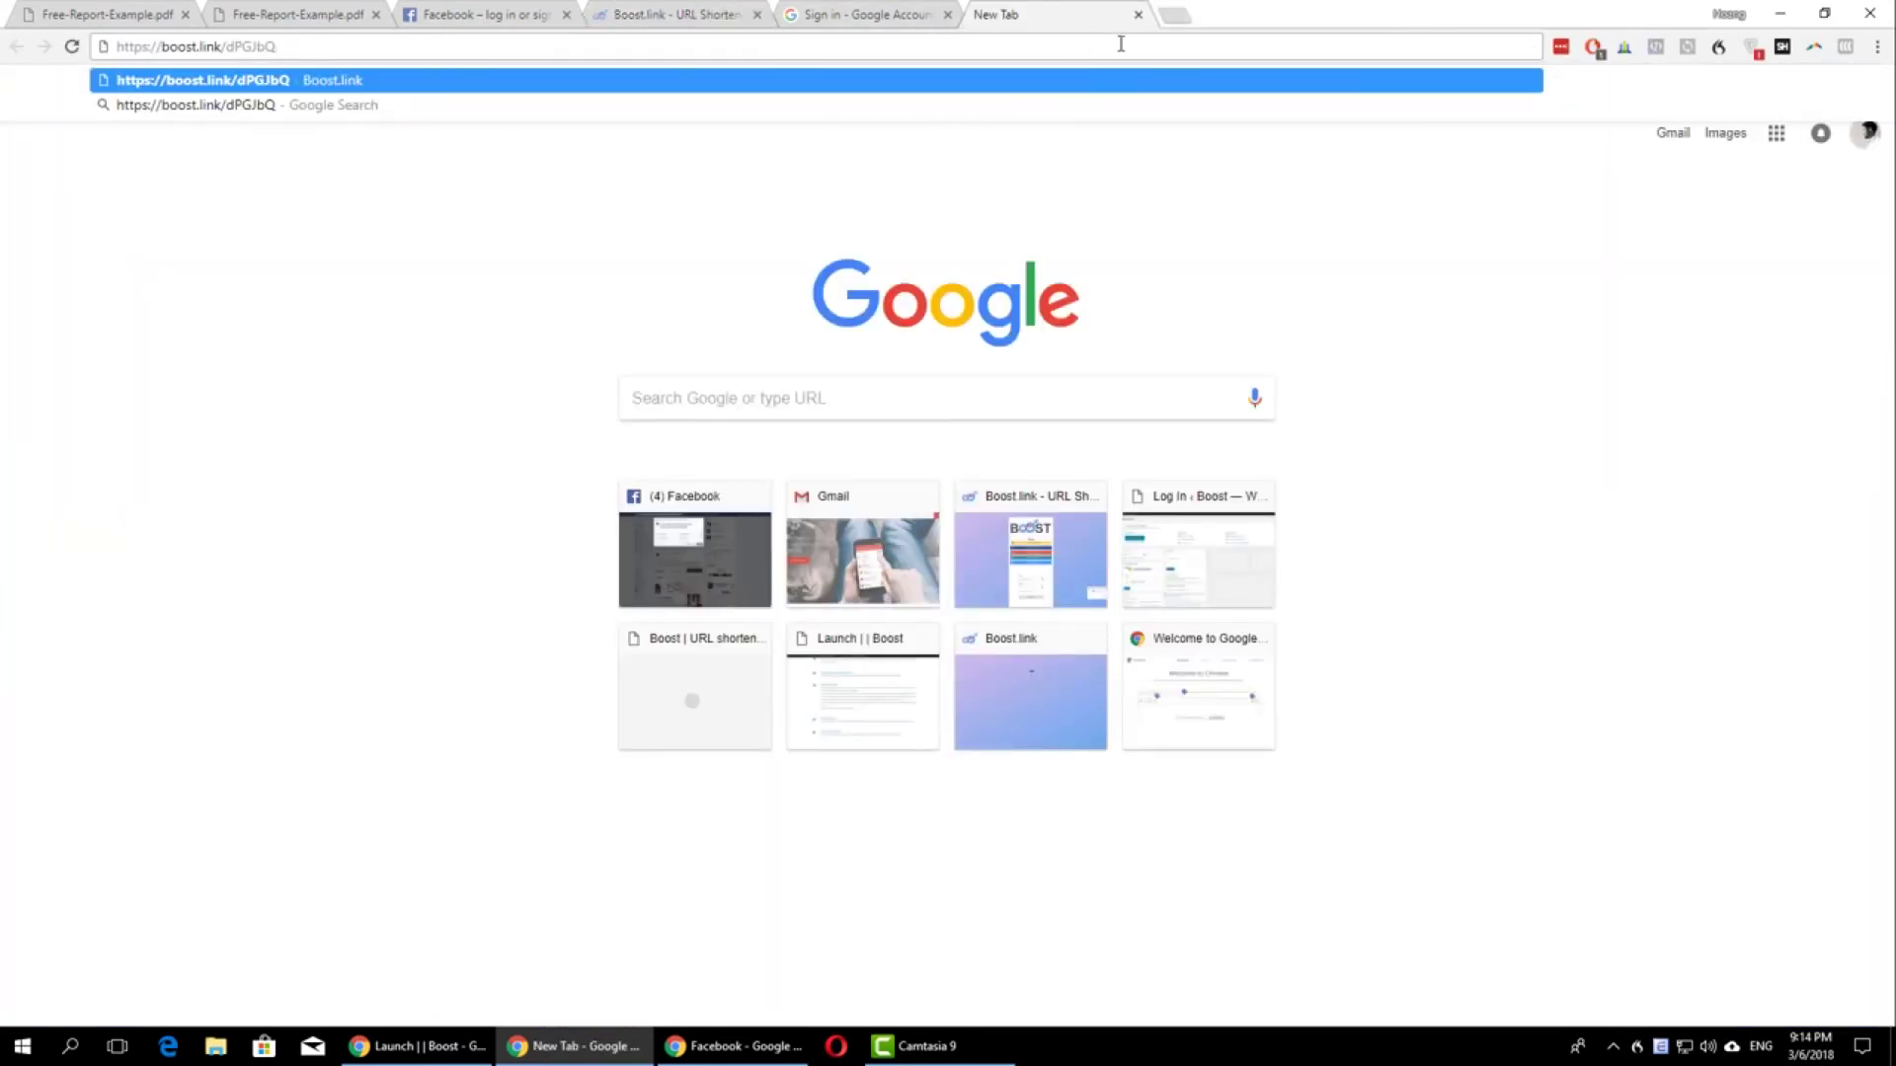
pyautogui.click(715, 582)
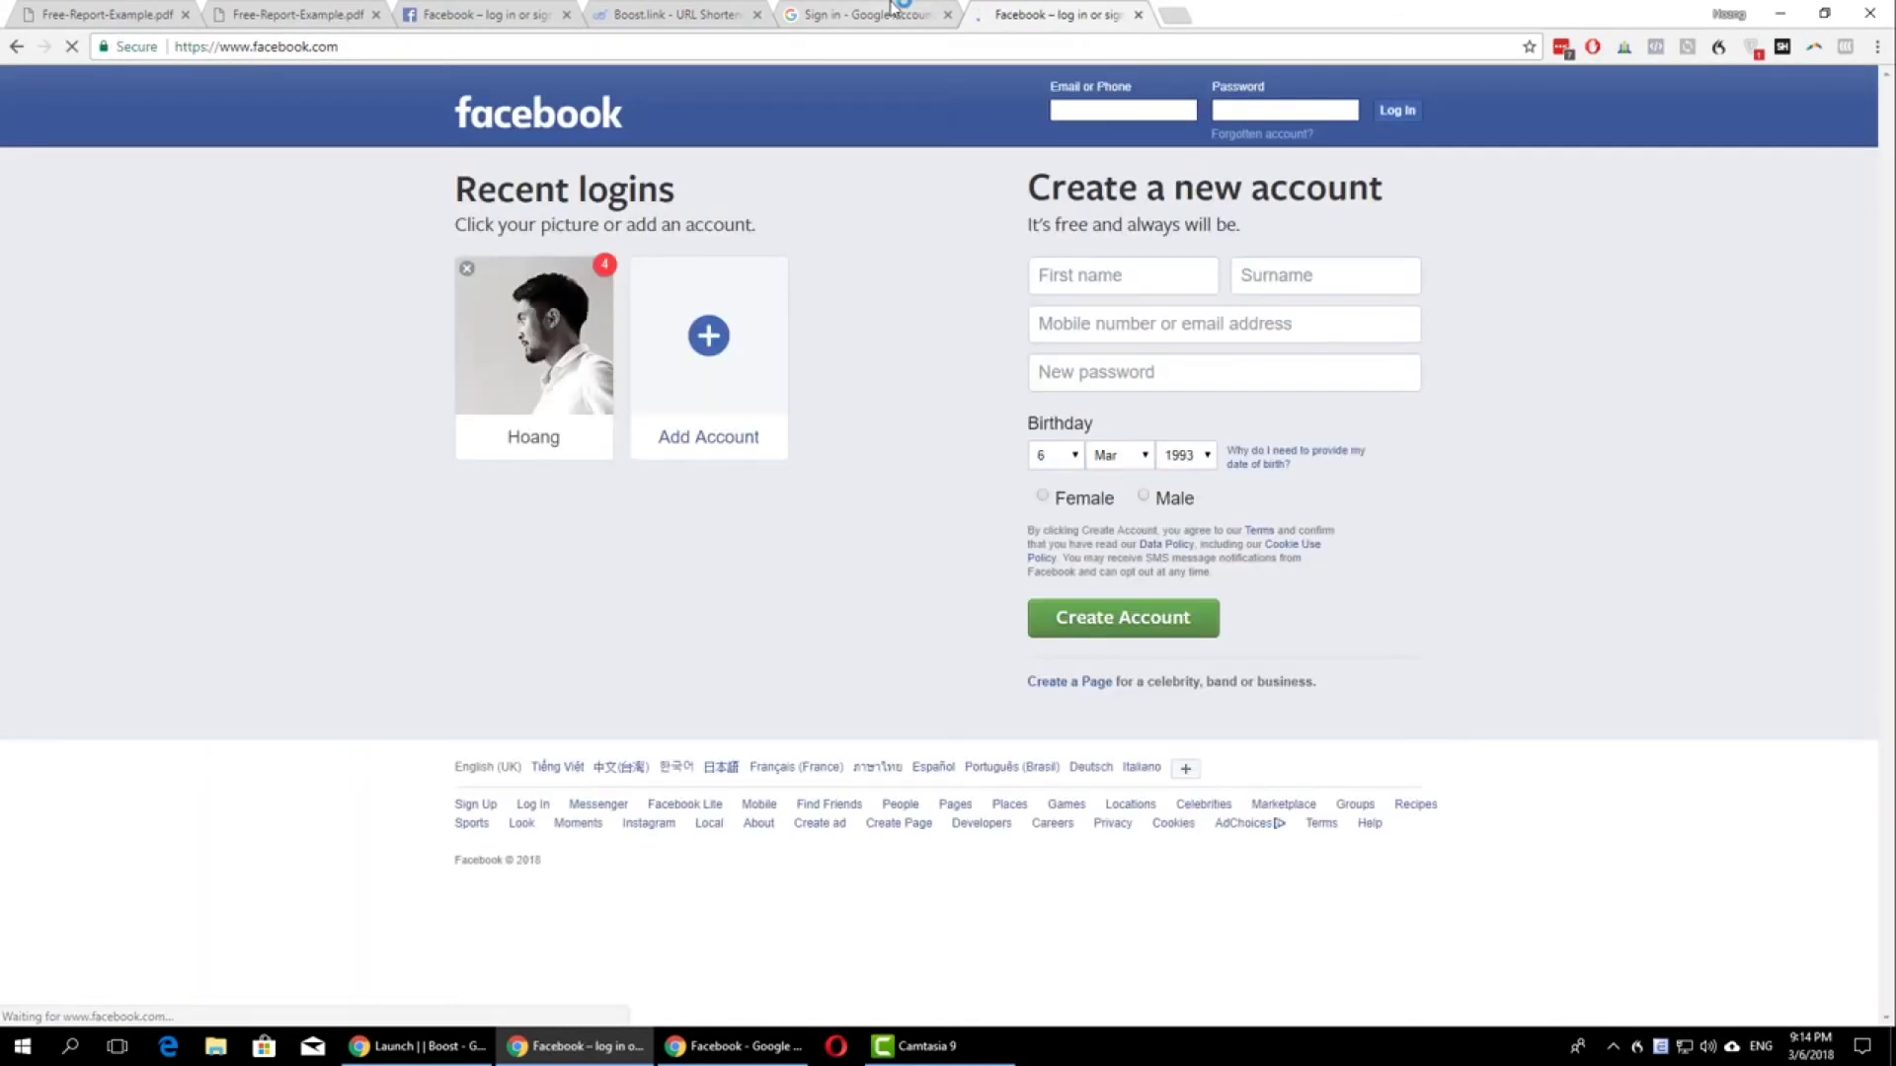
pyautogui.click(889, 14)
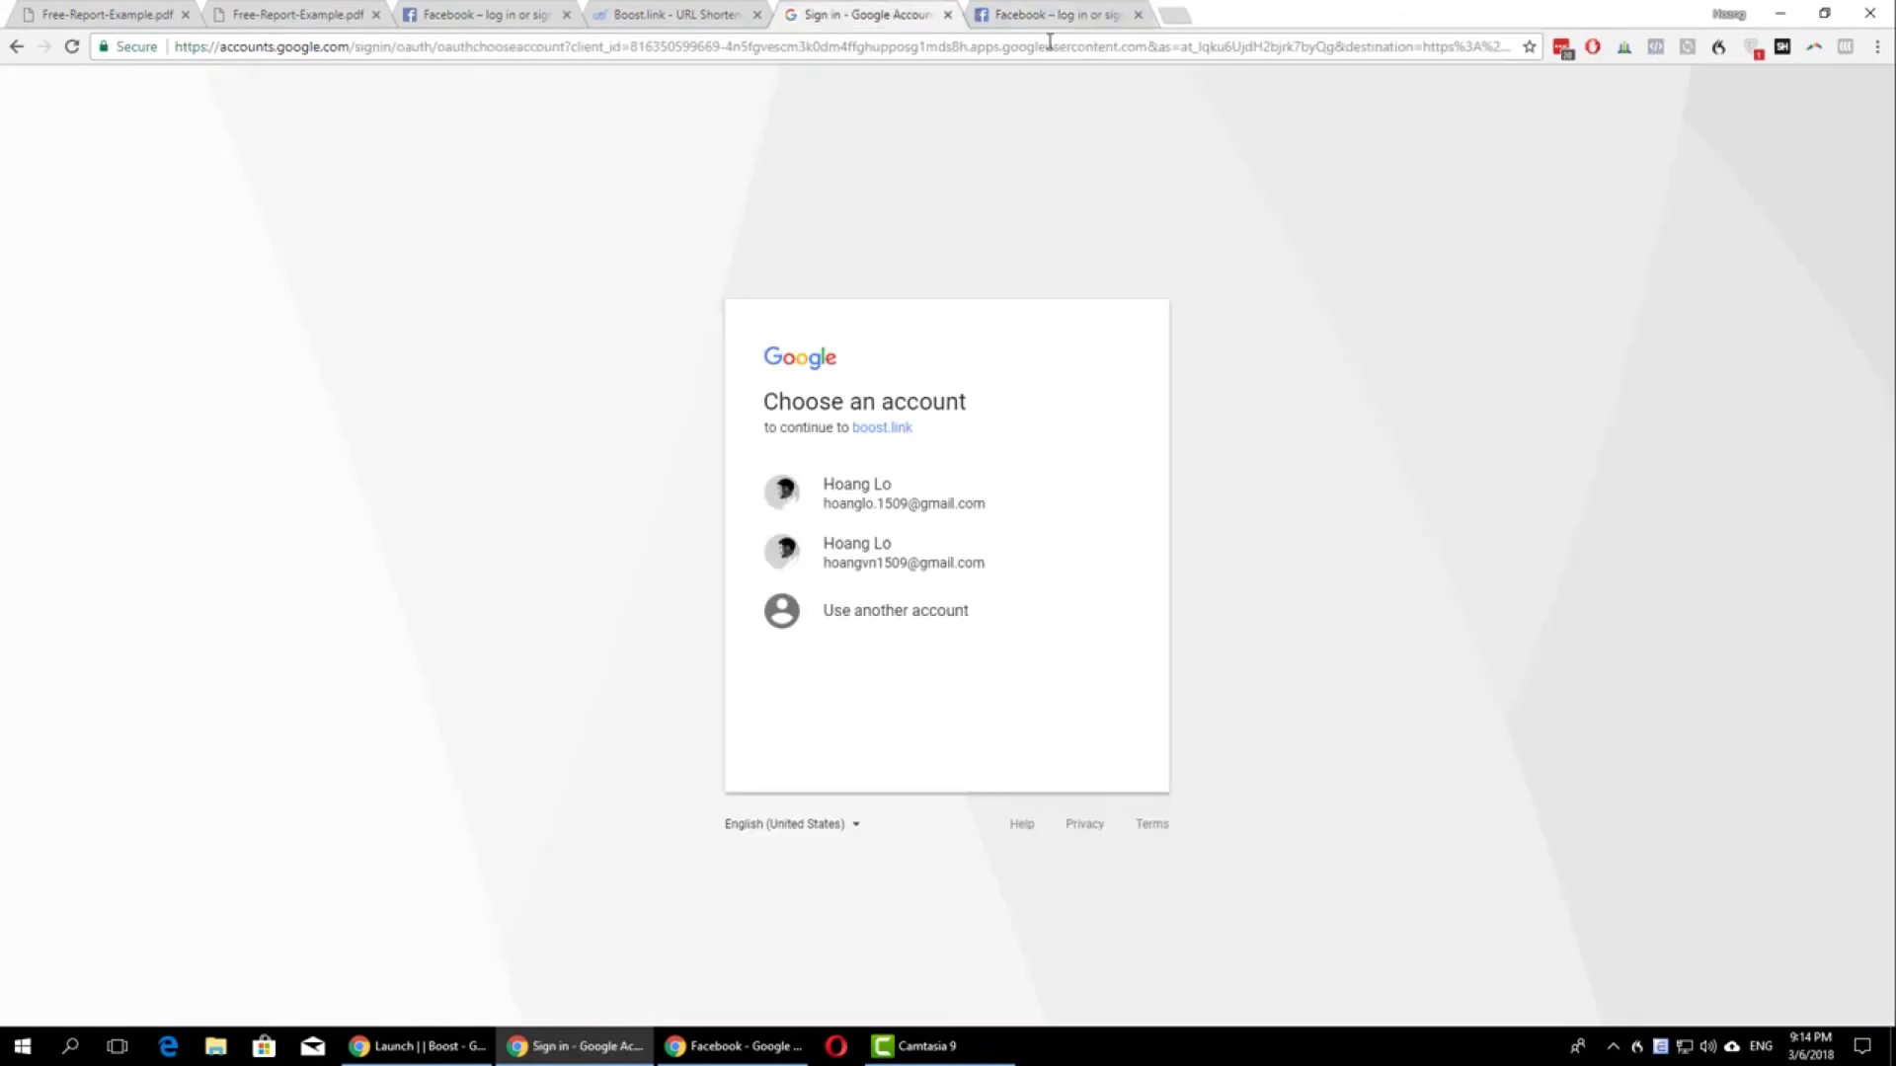
pyautogui.click(664, 15)
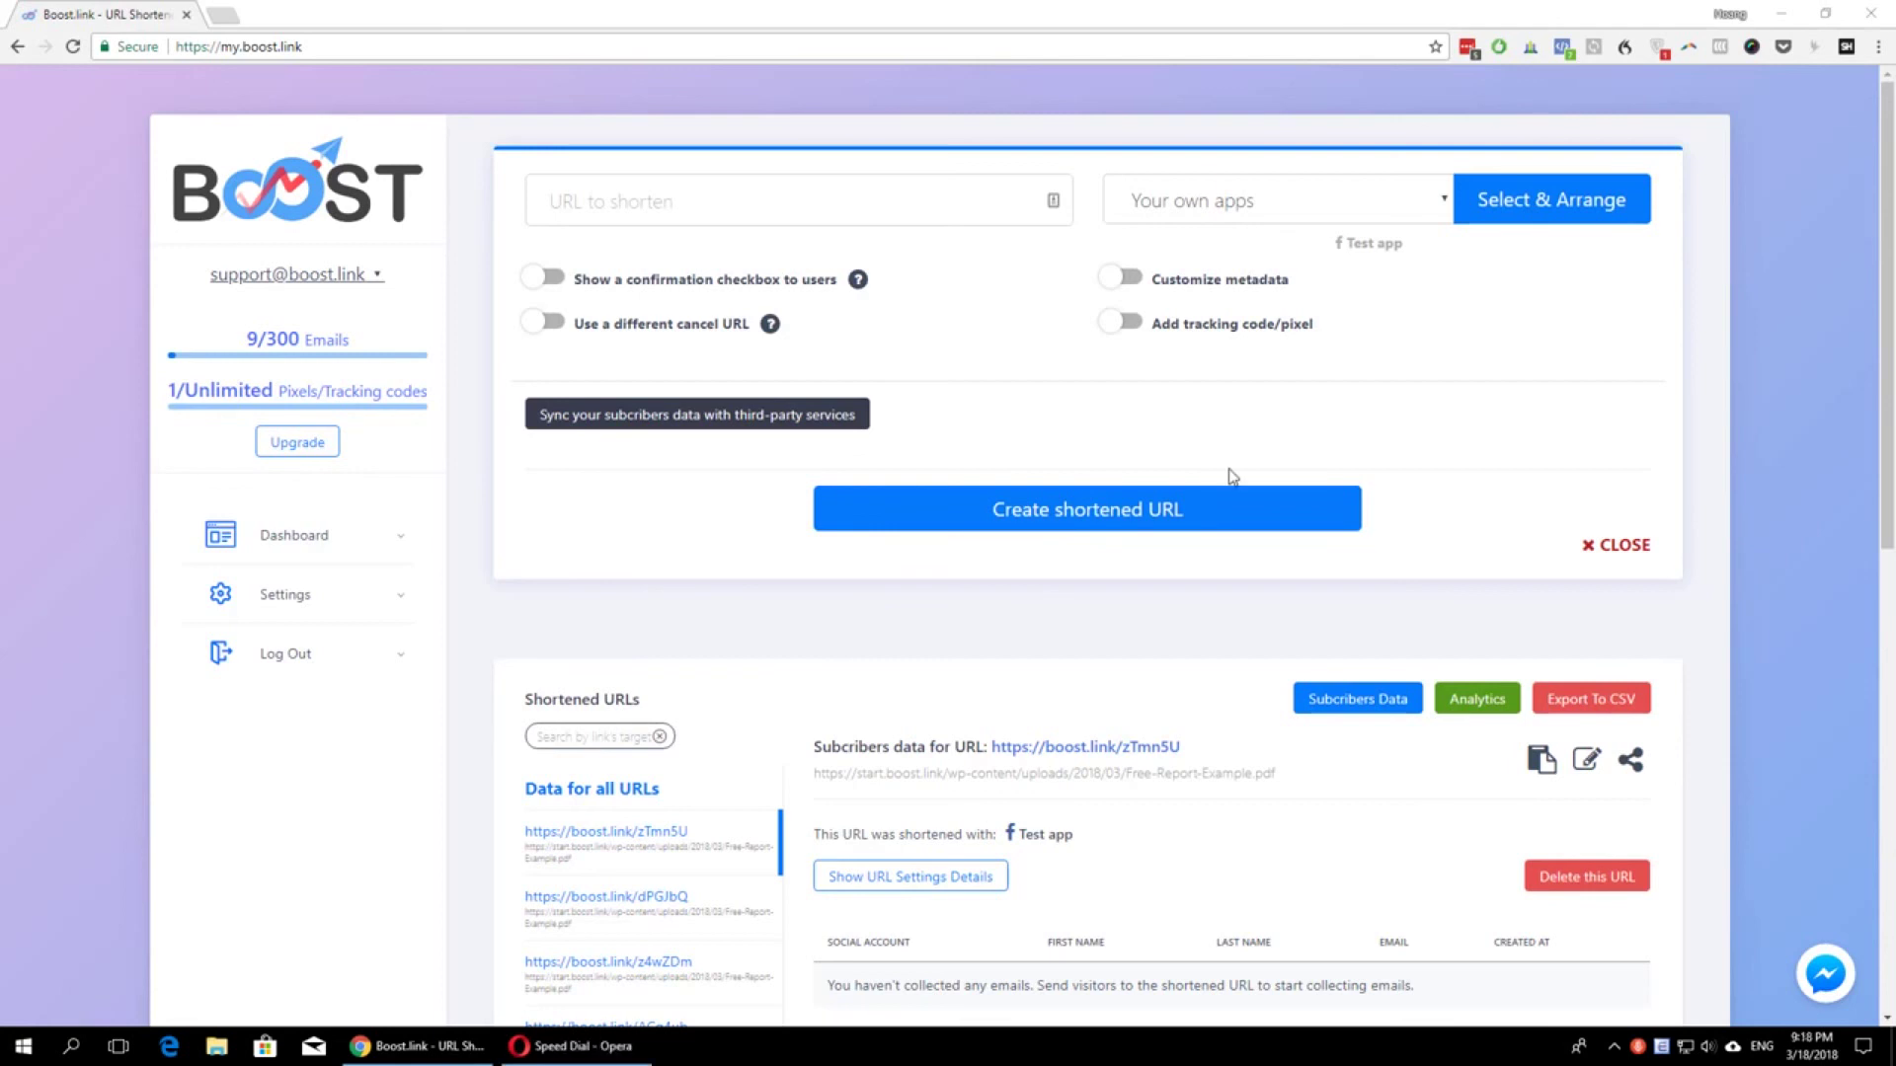
# Copy the short link boost.link/dPGJbQ from the shortened URLs list and load it in Opera
pyautogui.click(1308, 213)
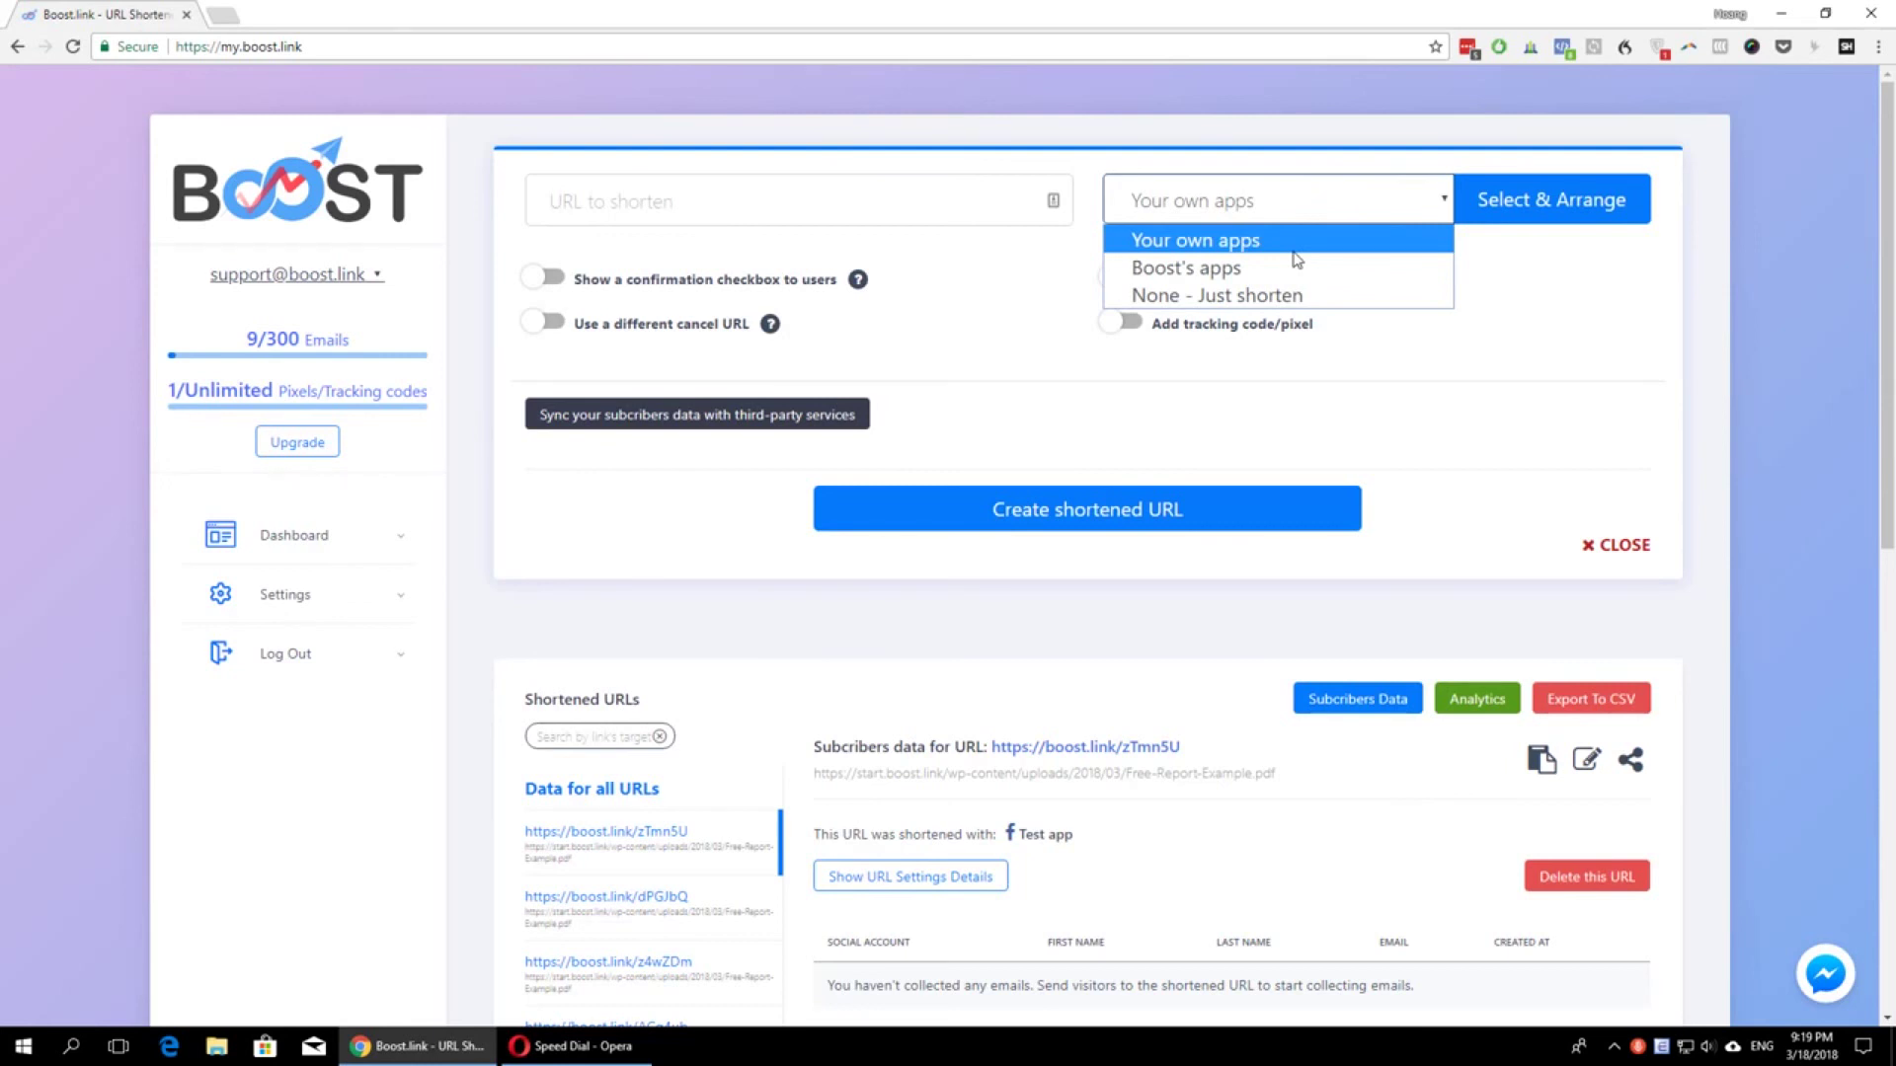
pyautogui.click(780, 895)
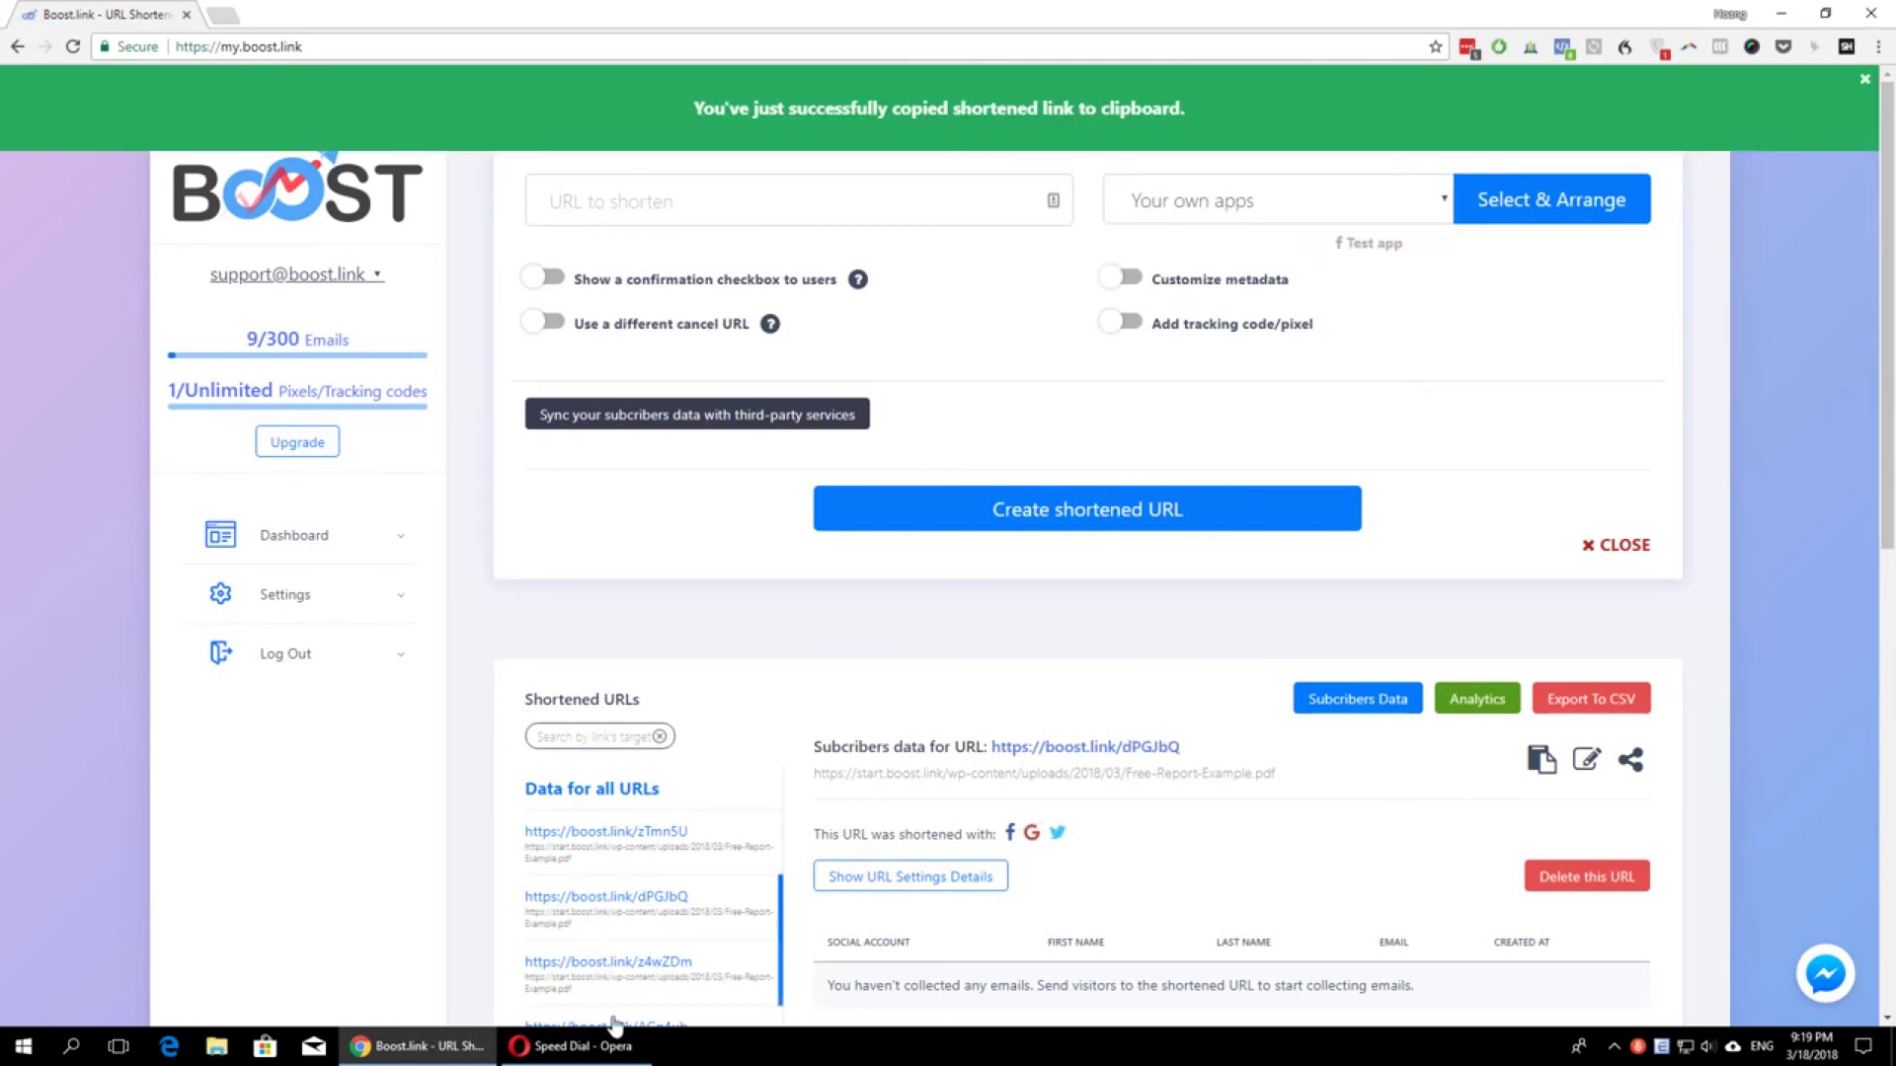
pyautogui.click(582, 1047)
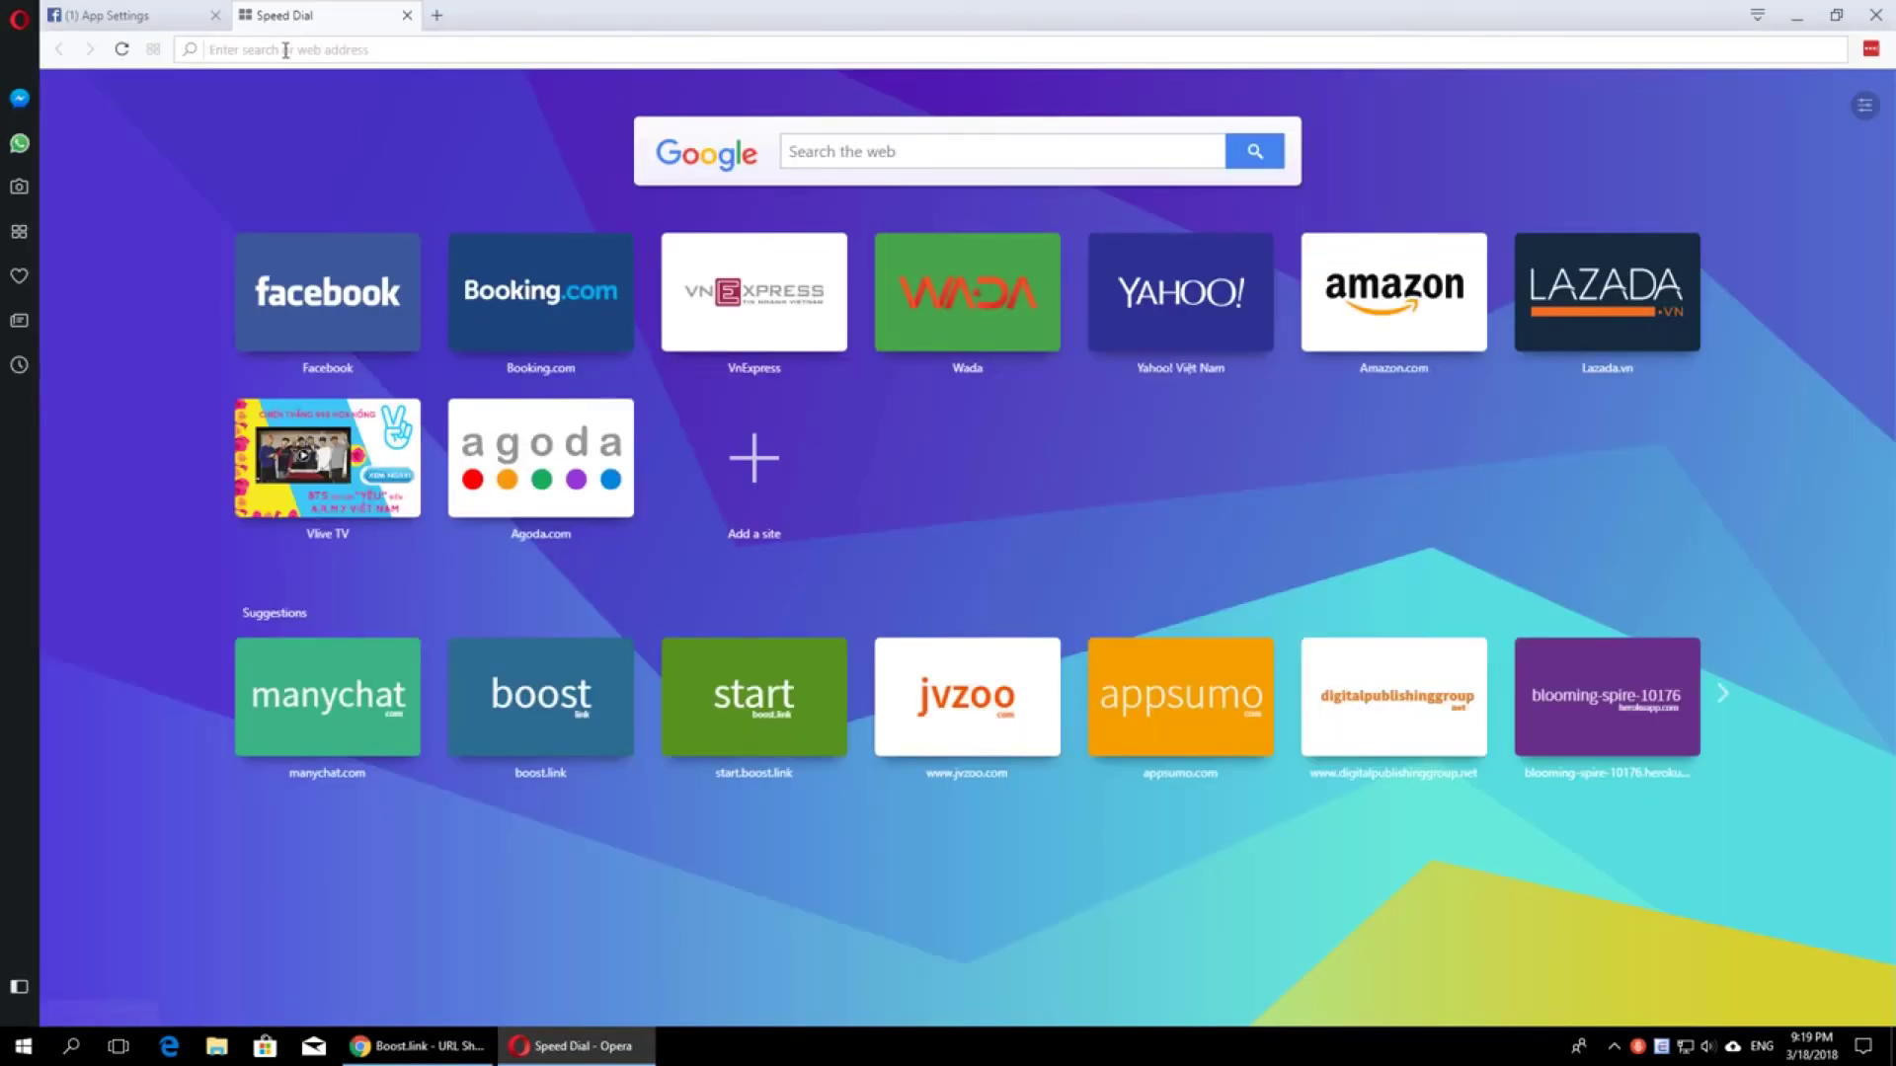
pyautogui.hotkey('ctrl', 'v')
pyautogui.press('Return')
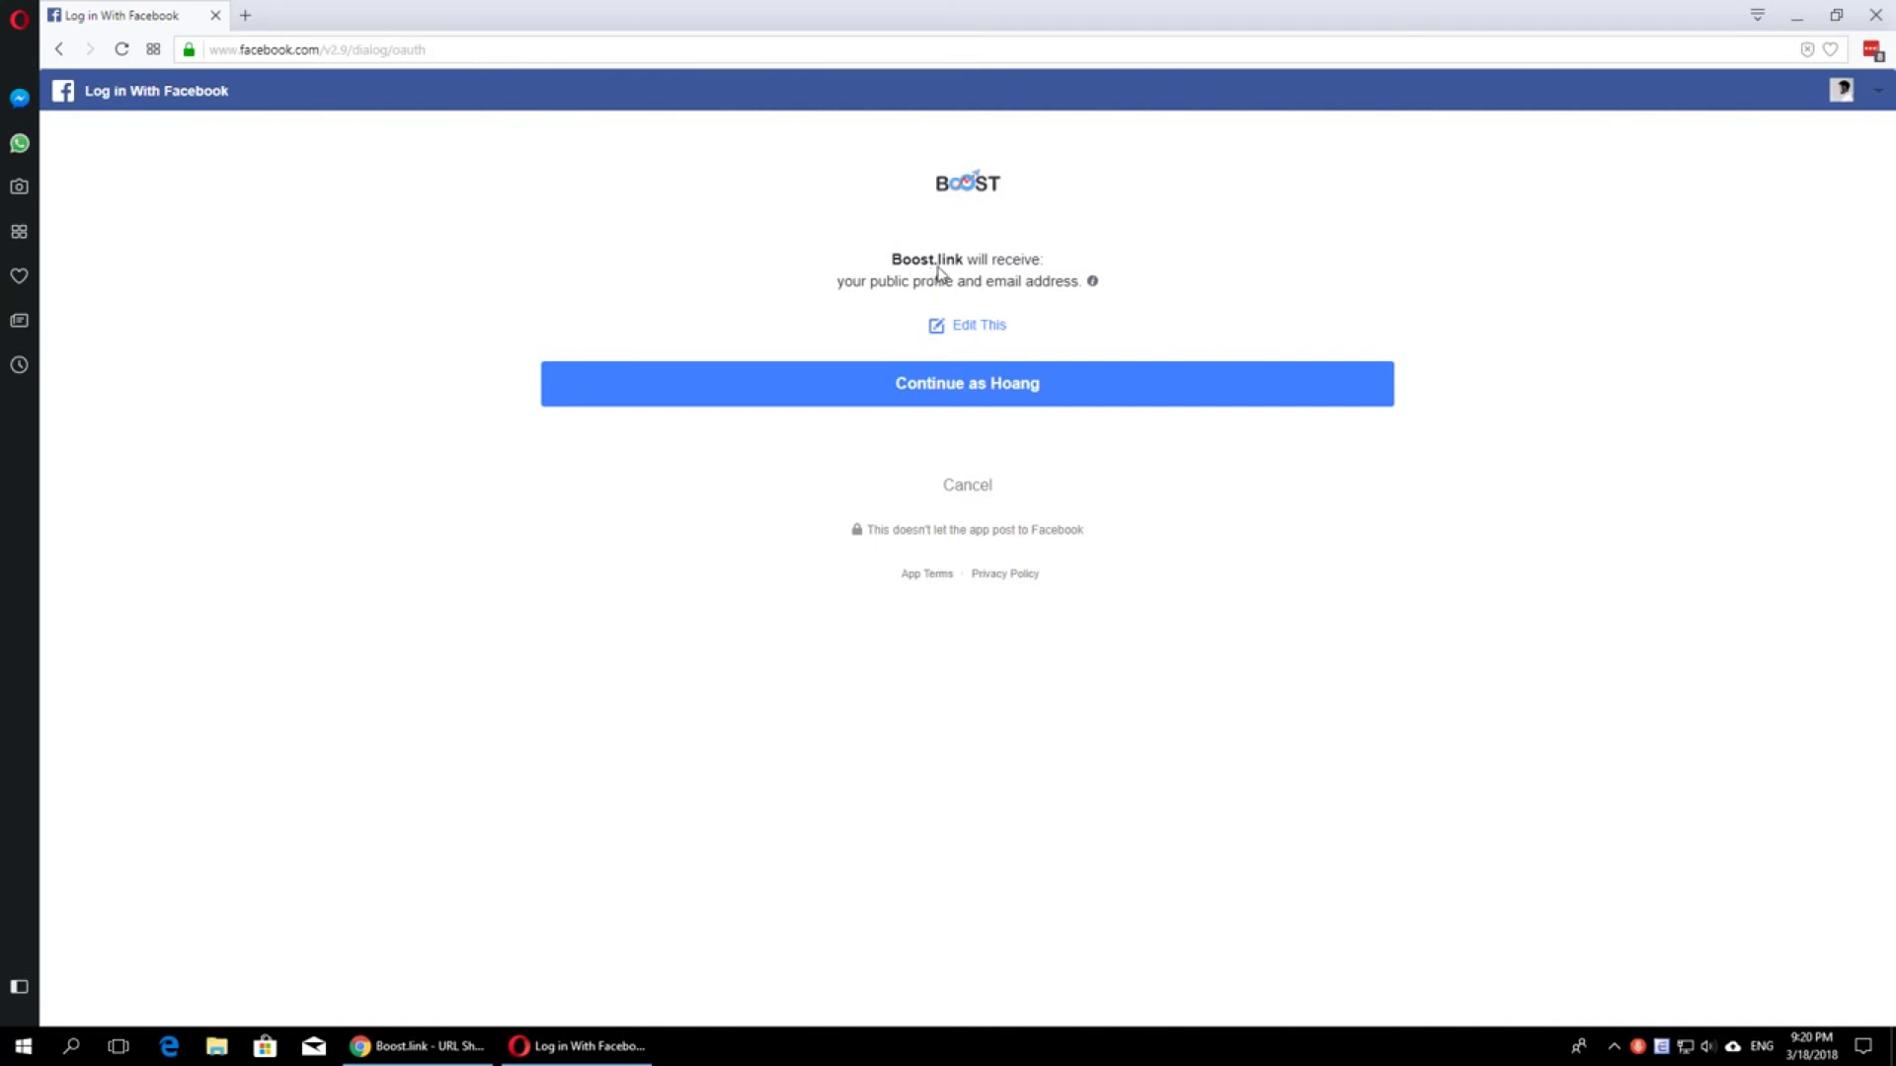
# Examine which profile information the Facebook login page says Boost.link will receive
pyautogui.moveTo(964, 258); pyautogui.dragTo(892, 261)
pyautogui.click(975, 269)
pyautogui.click(987, 275)
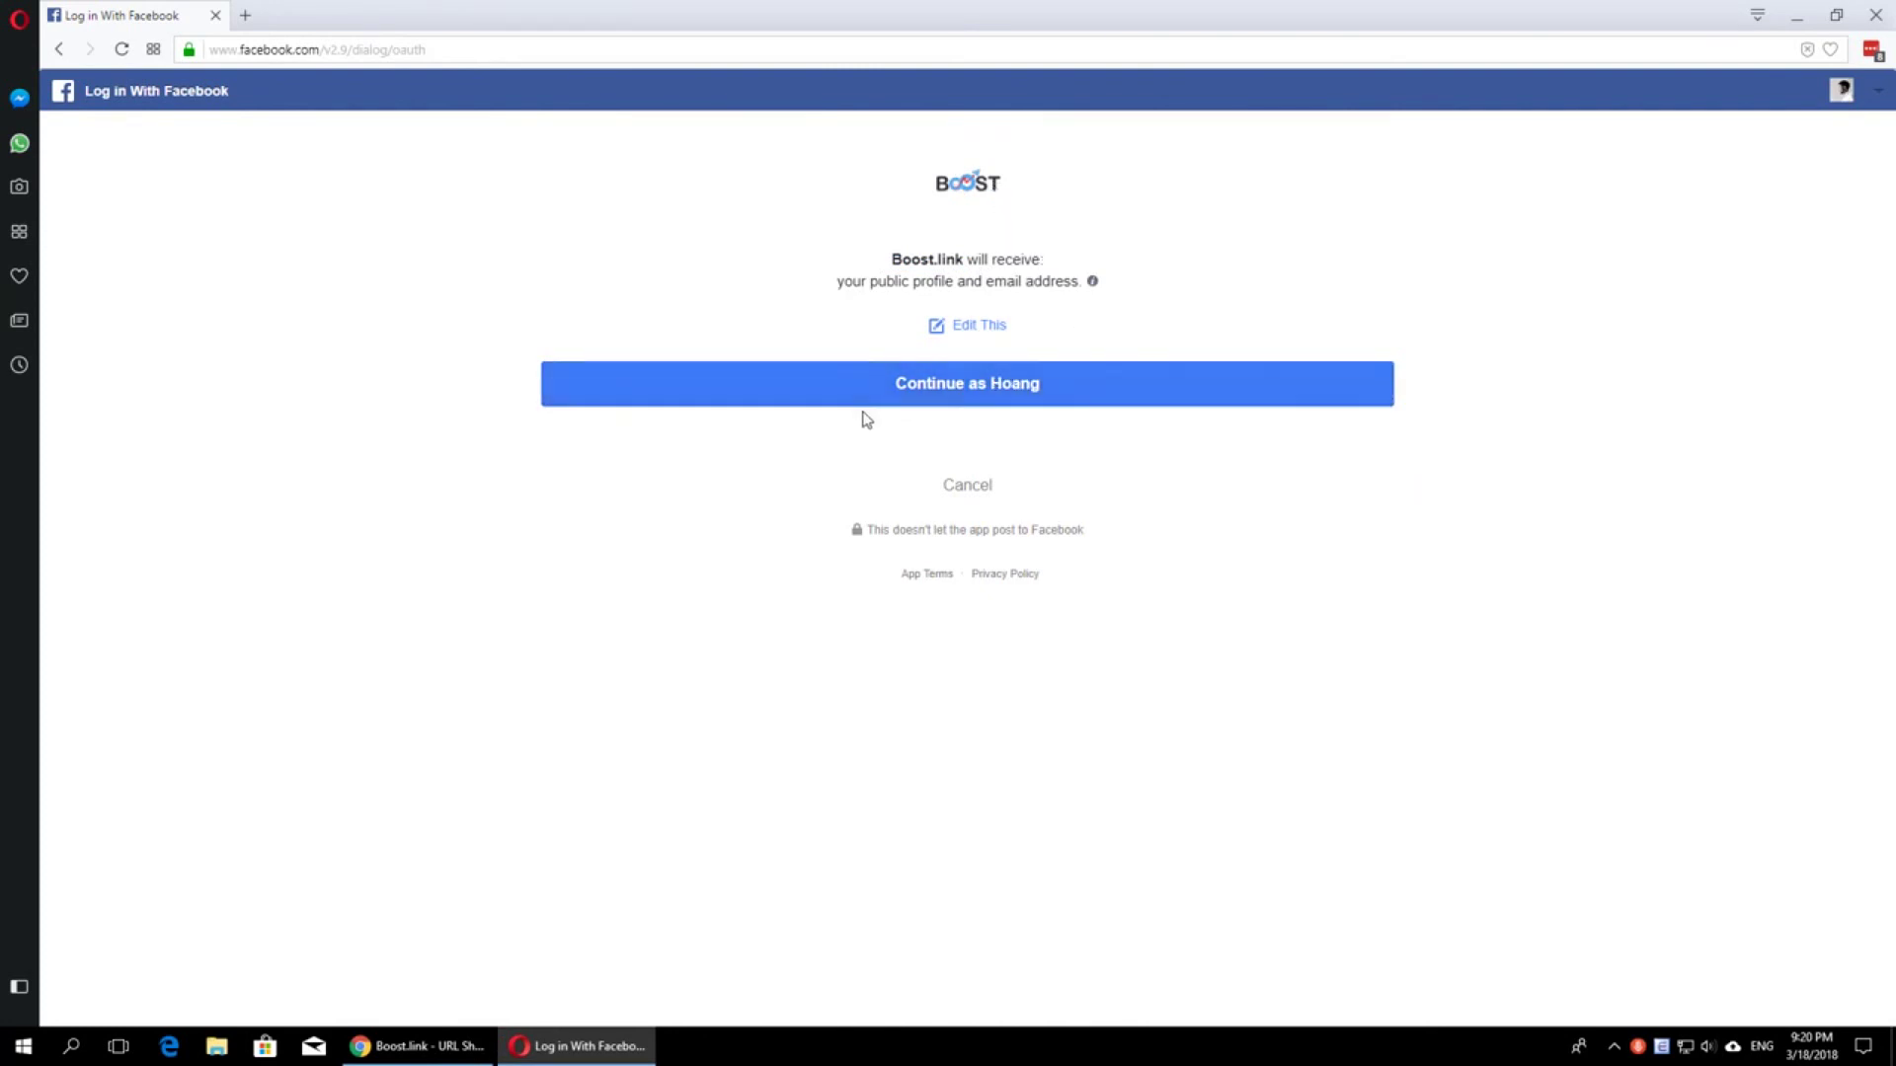
# In Chrome, create a Free-Report-Example.pdf short URL using Boost's apps with Facebook, a confirmation checkbox defaulting to Checked, and agree text "Continue"
pyautogui.click(484, 1037)
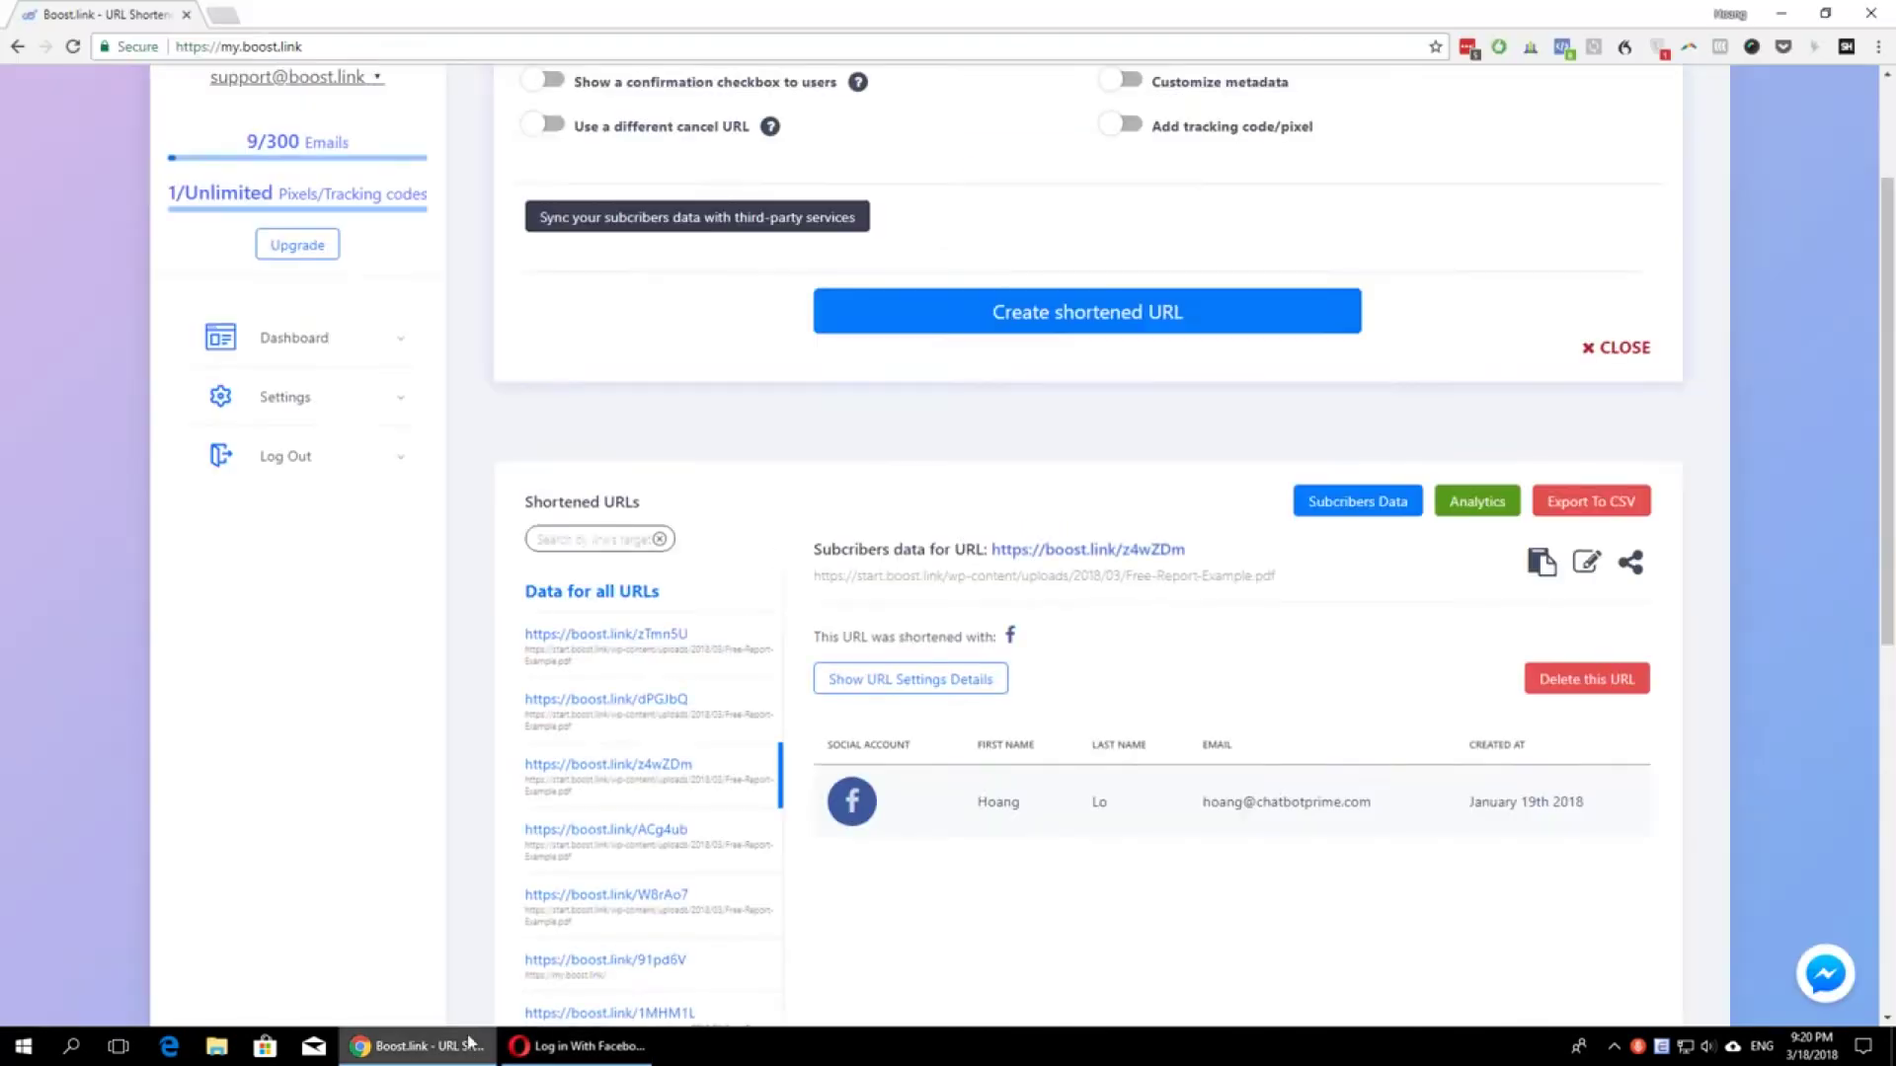
pyautogui.scroll(2, 703, 509)
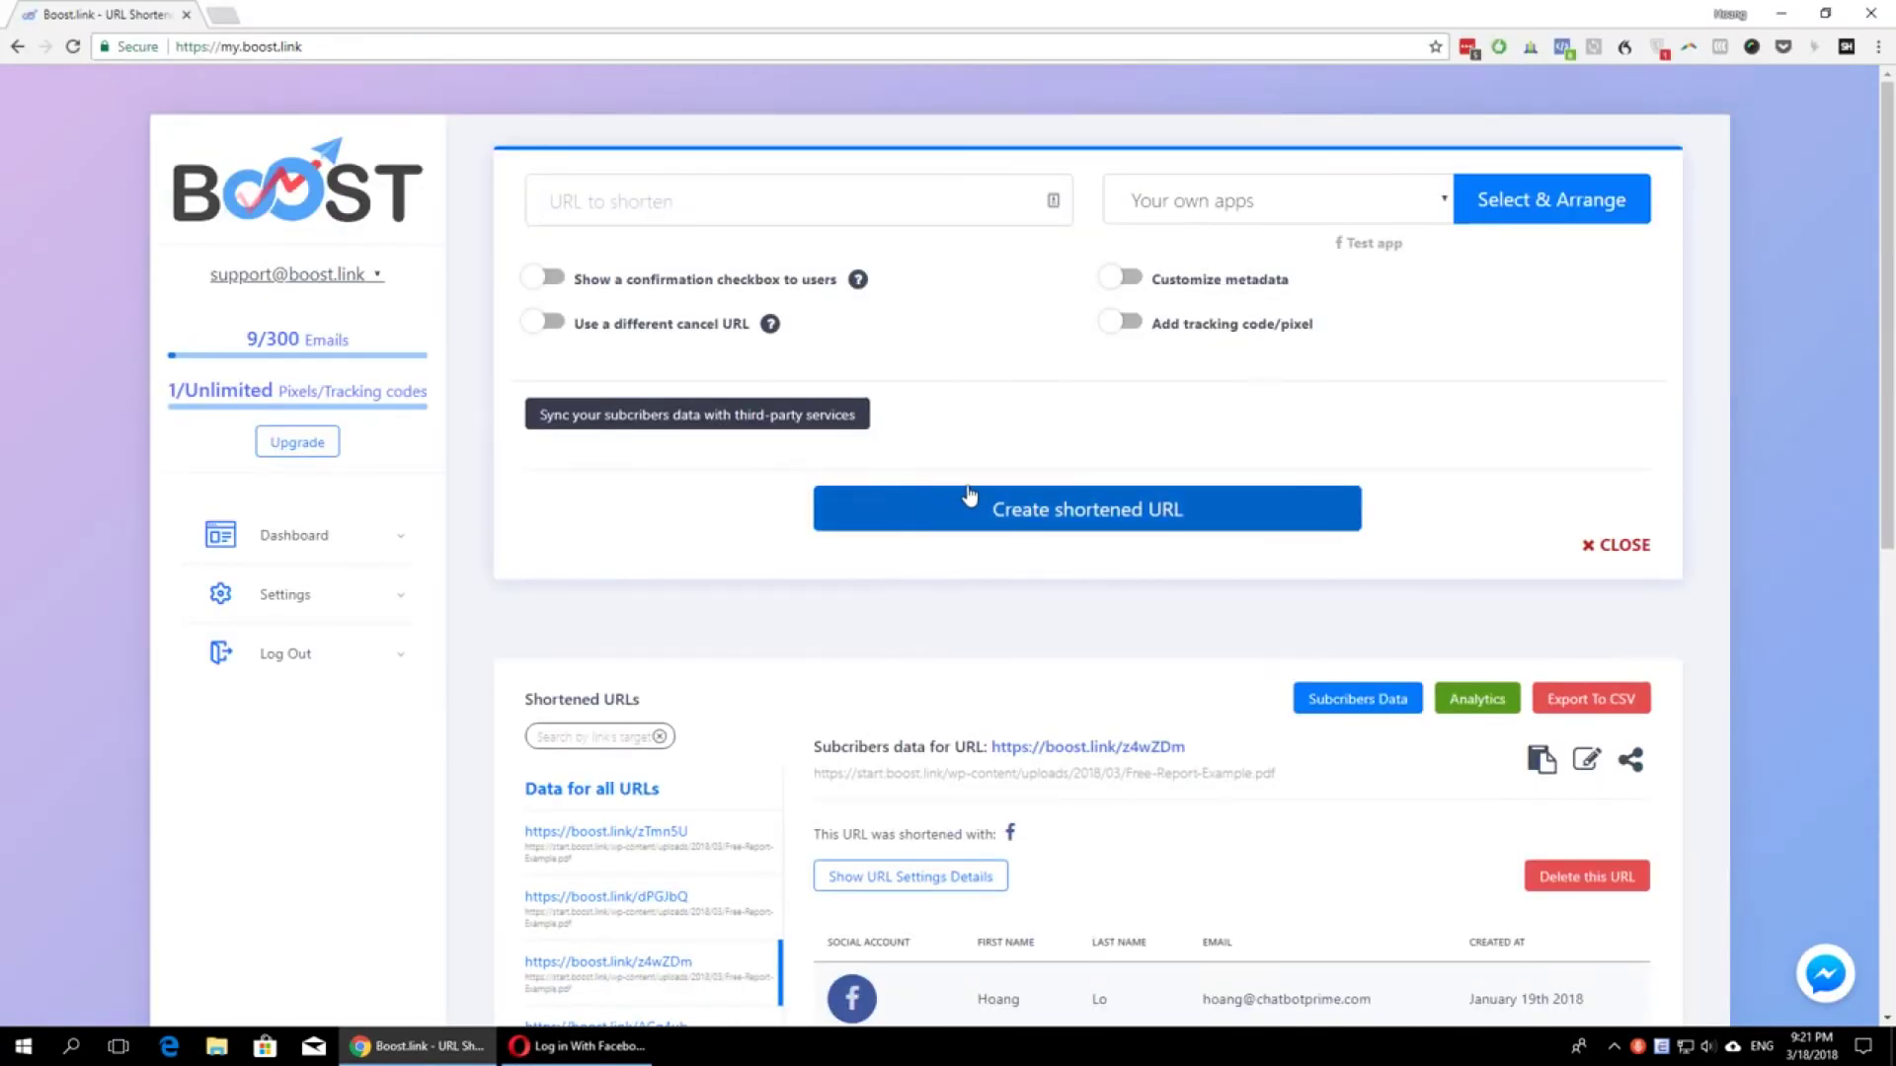
pyautogui.click(549, 279)
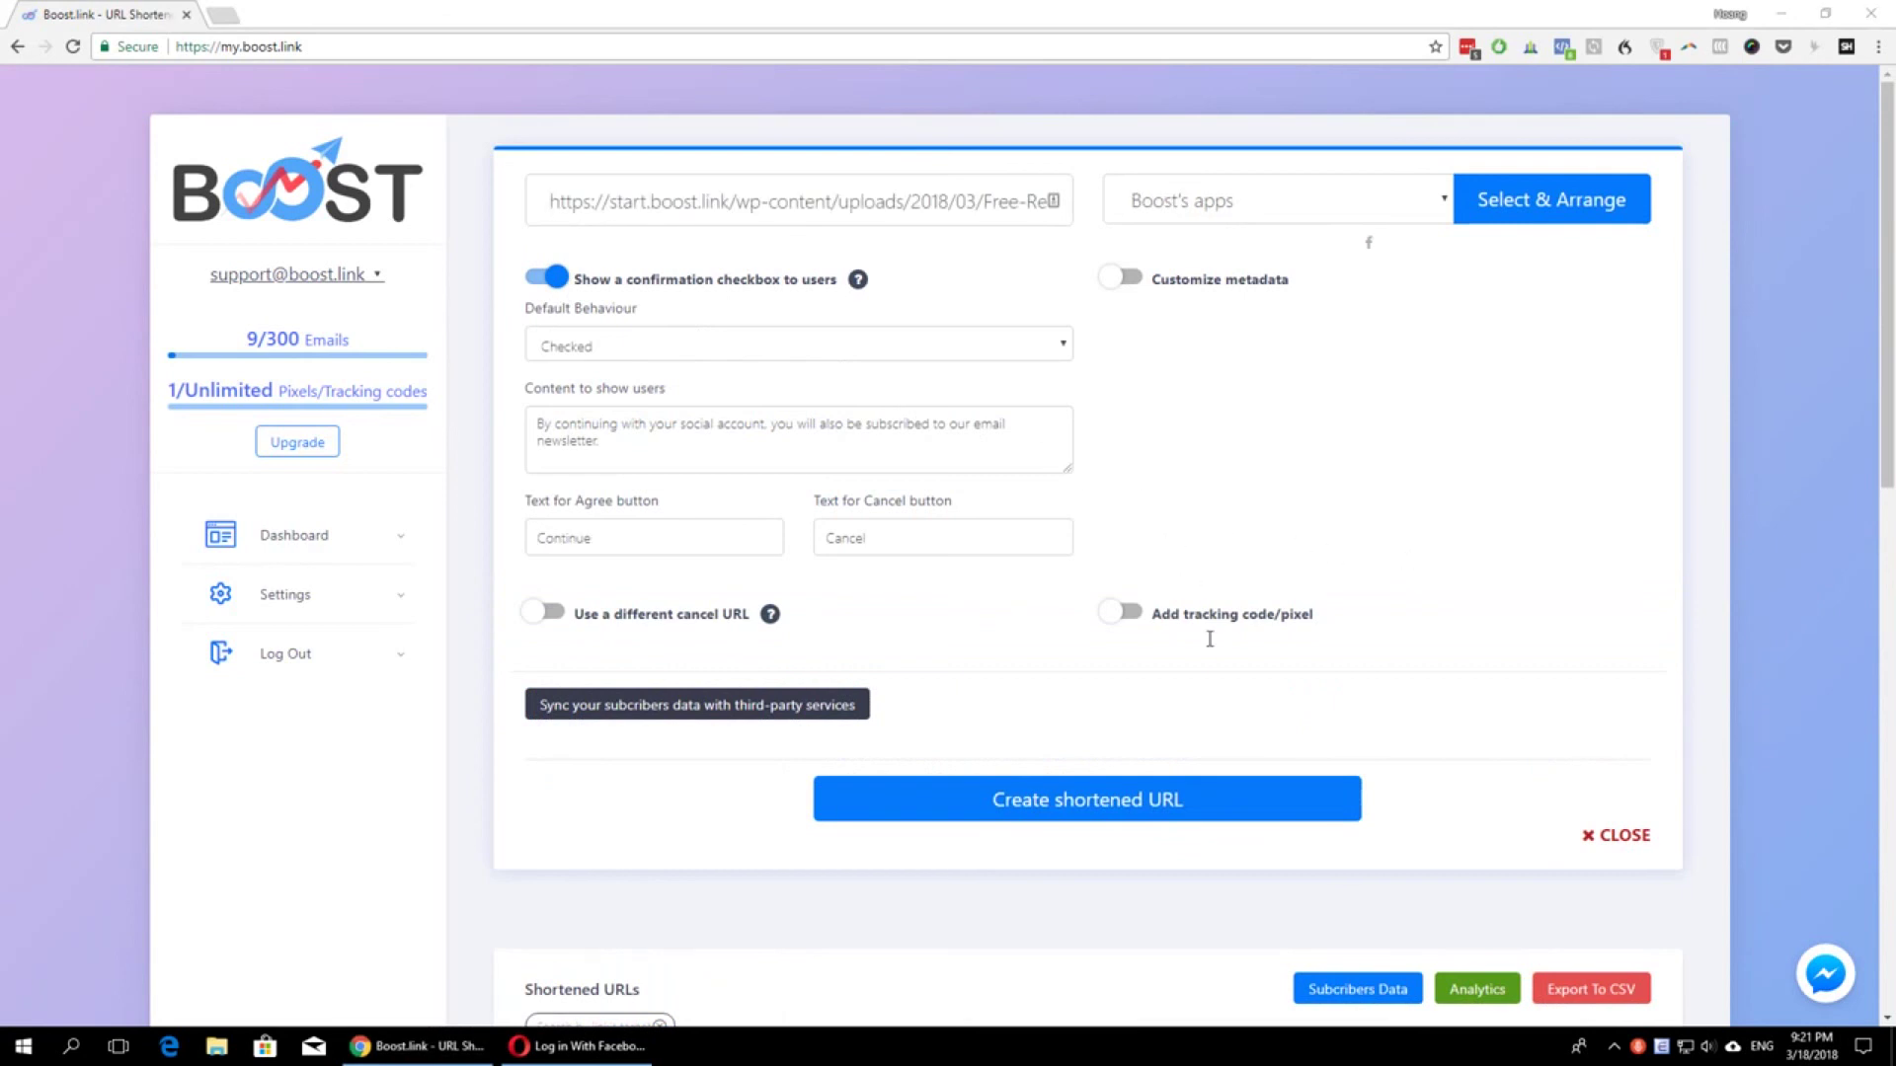
pyautogui.click(1146, 798)
# Copy the new short link boost.link/uz8Za0 and load it in a new Opera tab
pyautogui.click(1228, 262)
pyautogui.hotkey('alt', 'Tab')
pyautogui.click(245, 15)
pyautogui.hotkey('ctrl', 'v')
pyautogui.press('Return')
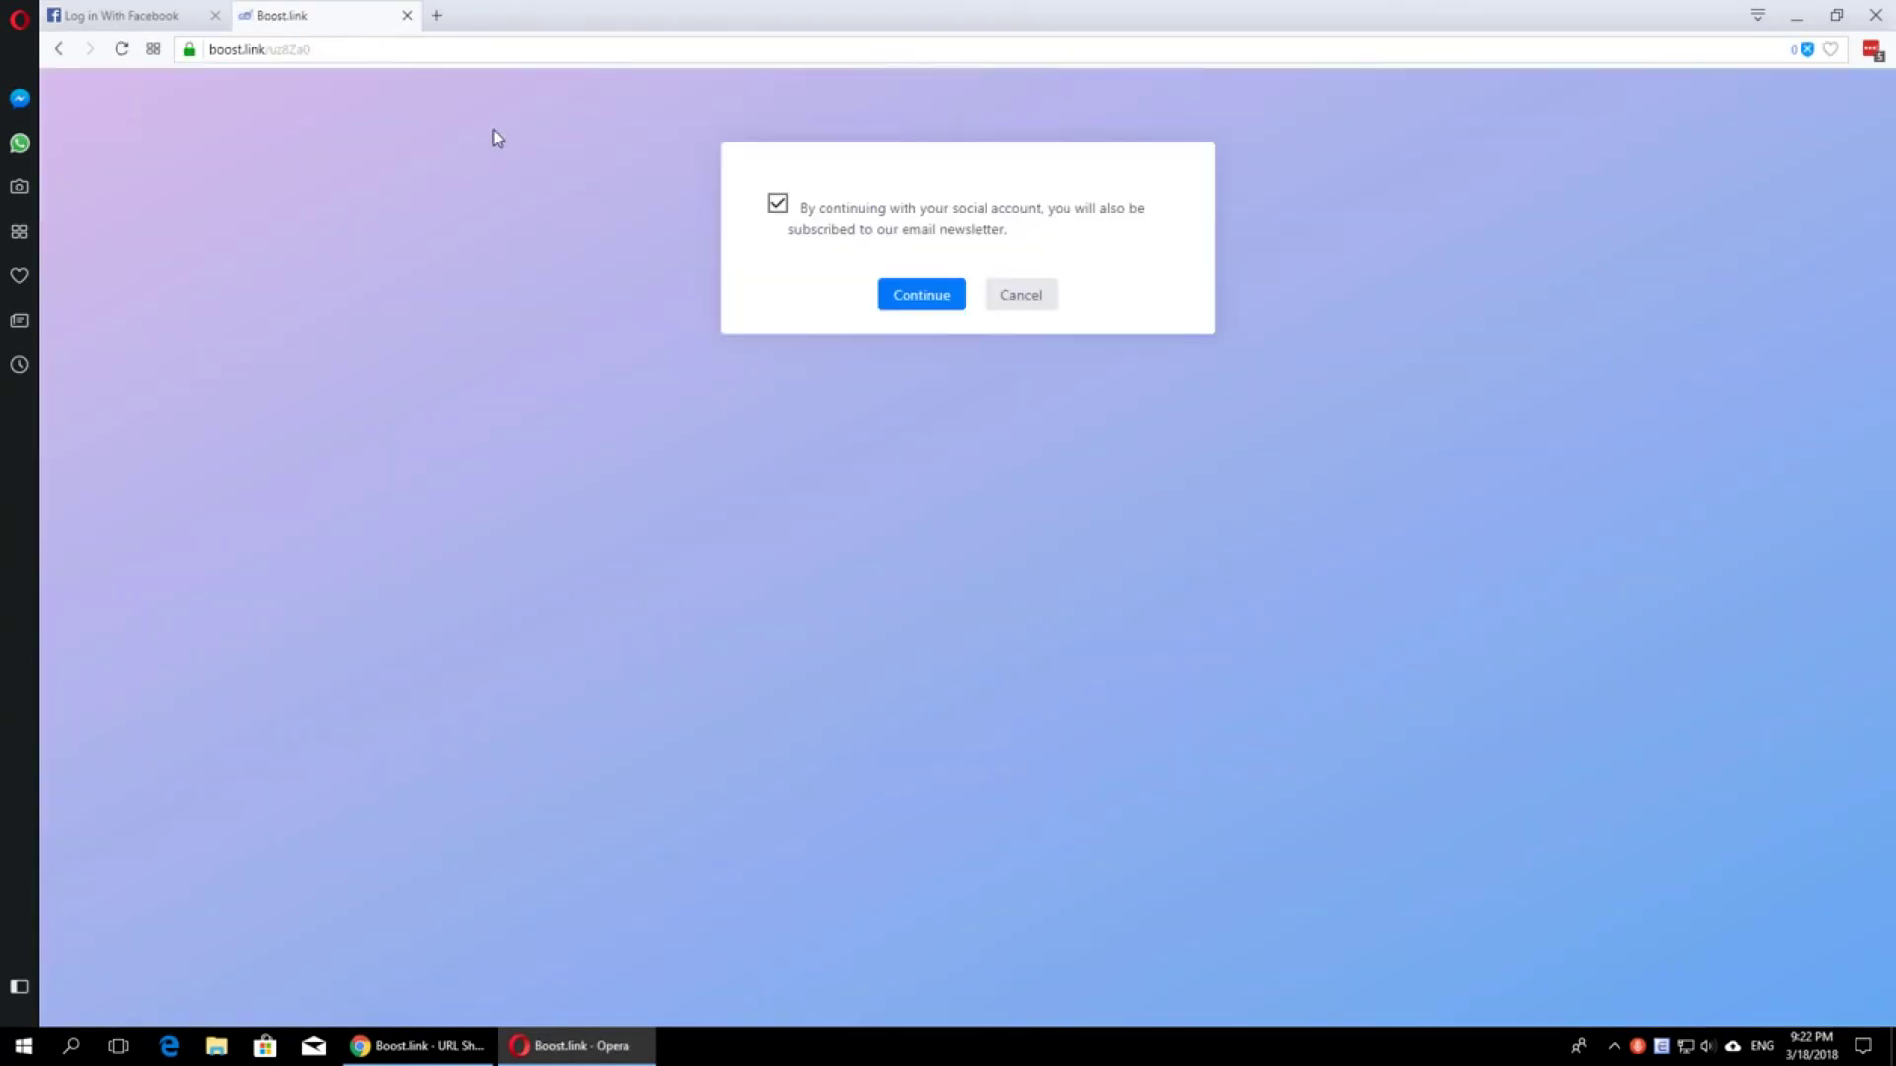
# Switch to Chrome and show the confirmation checkbox options in a fresh URL creation form
pyautogui.click(414, 1046)
pyautogui.click(1625, 184)
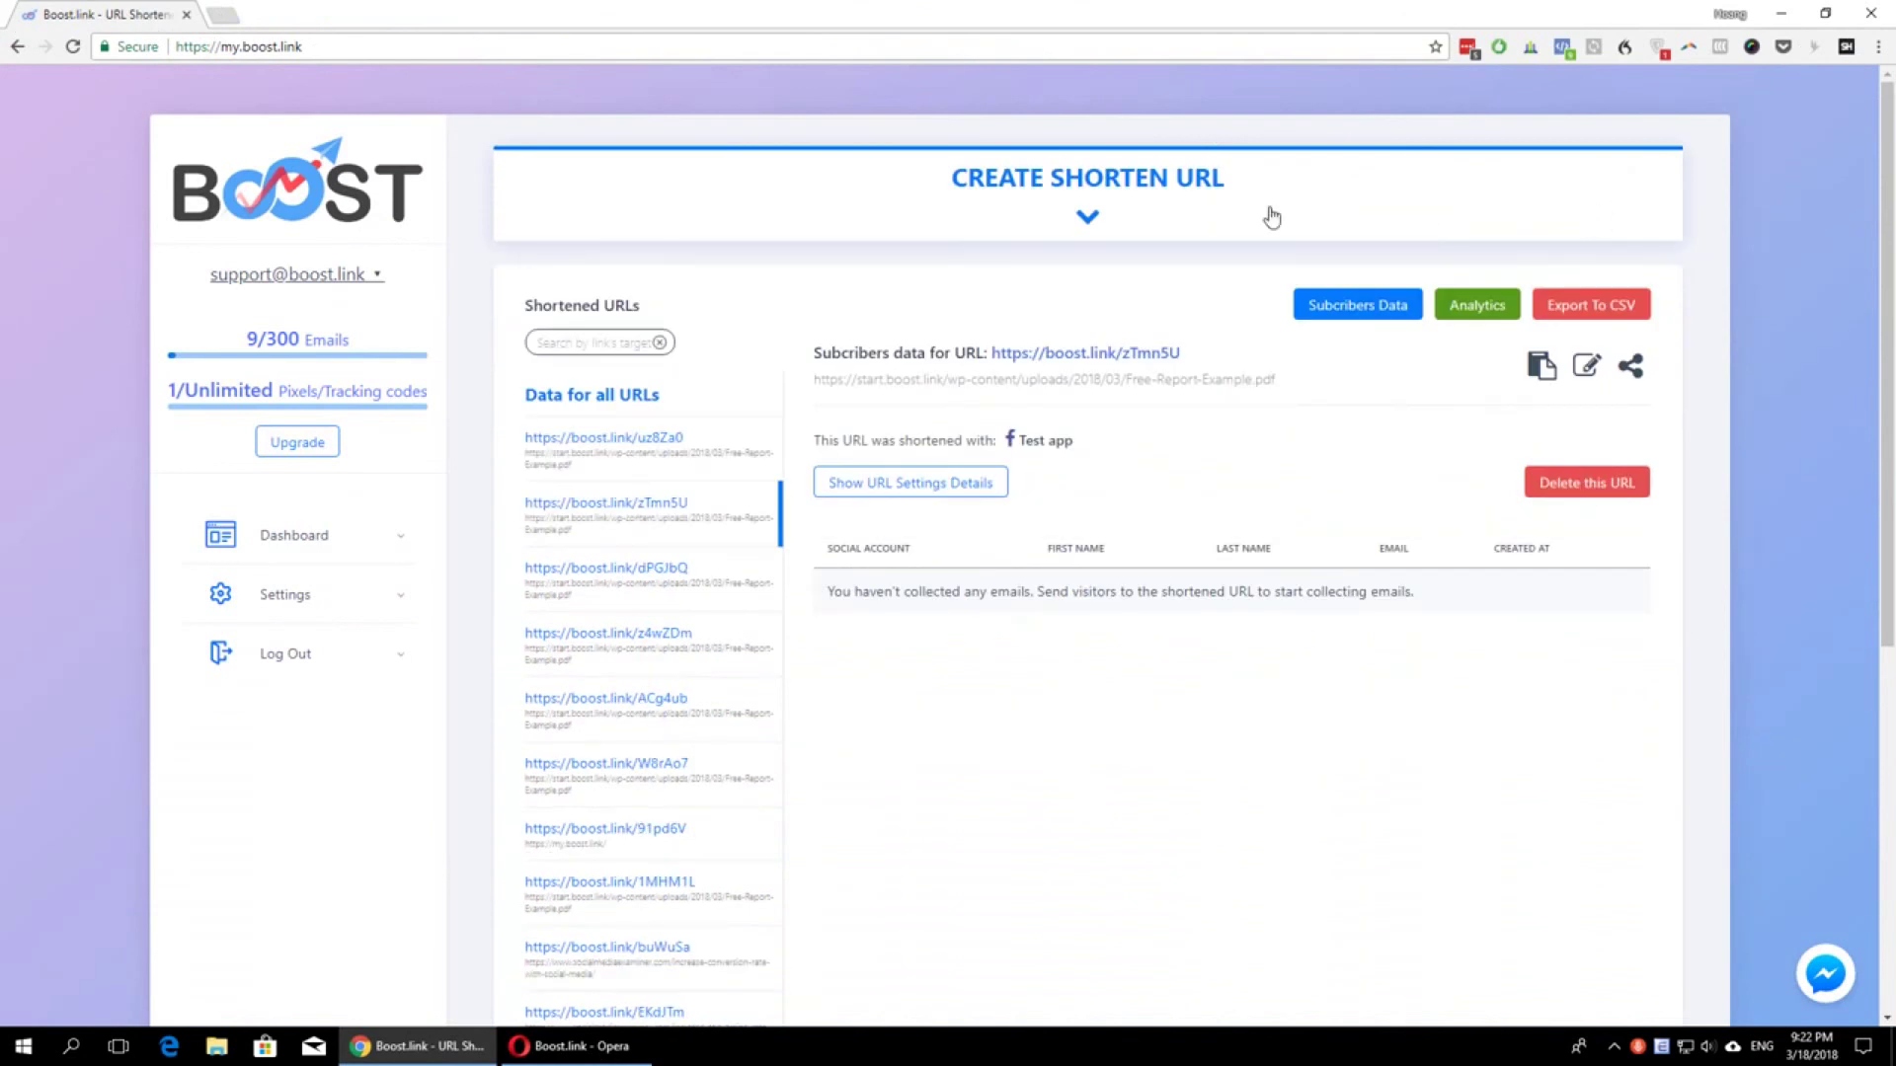
pyautogui.click(1091, 203)
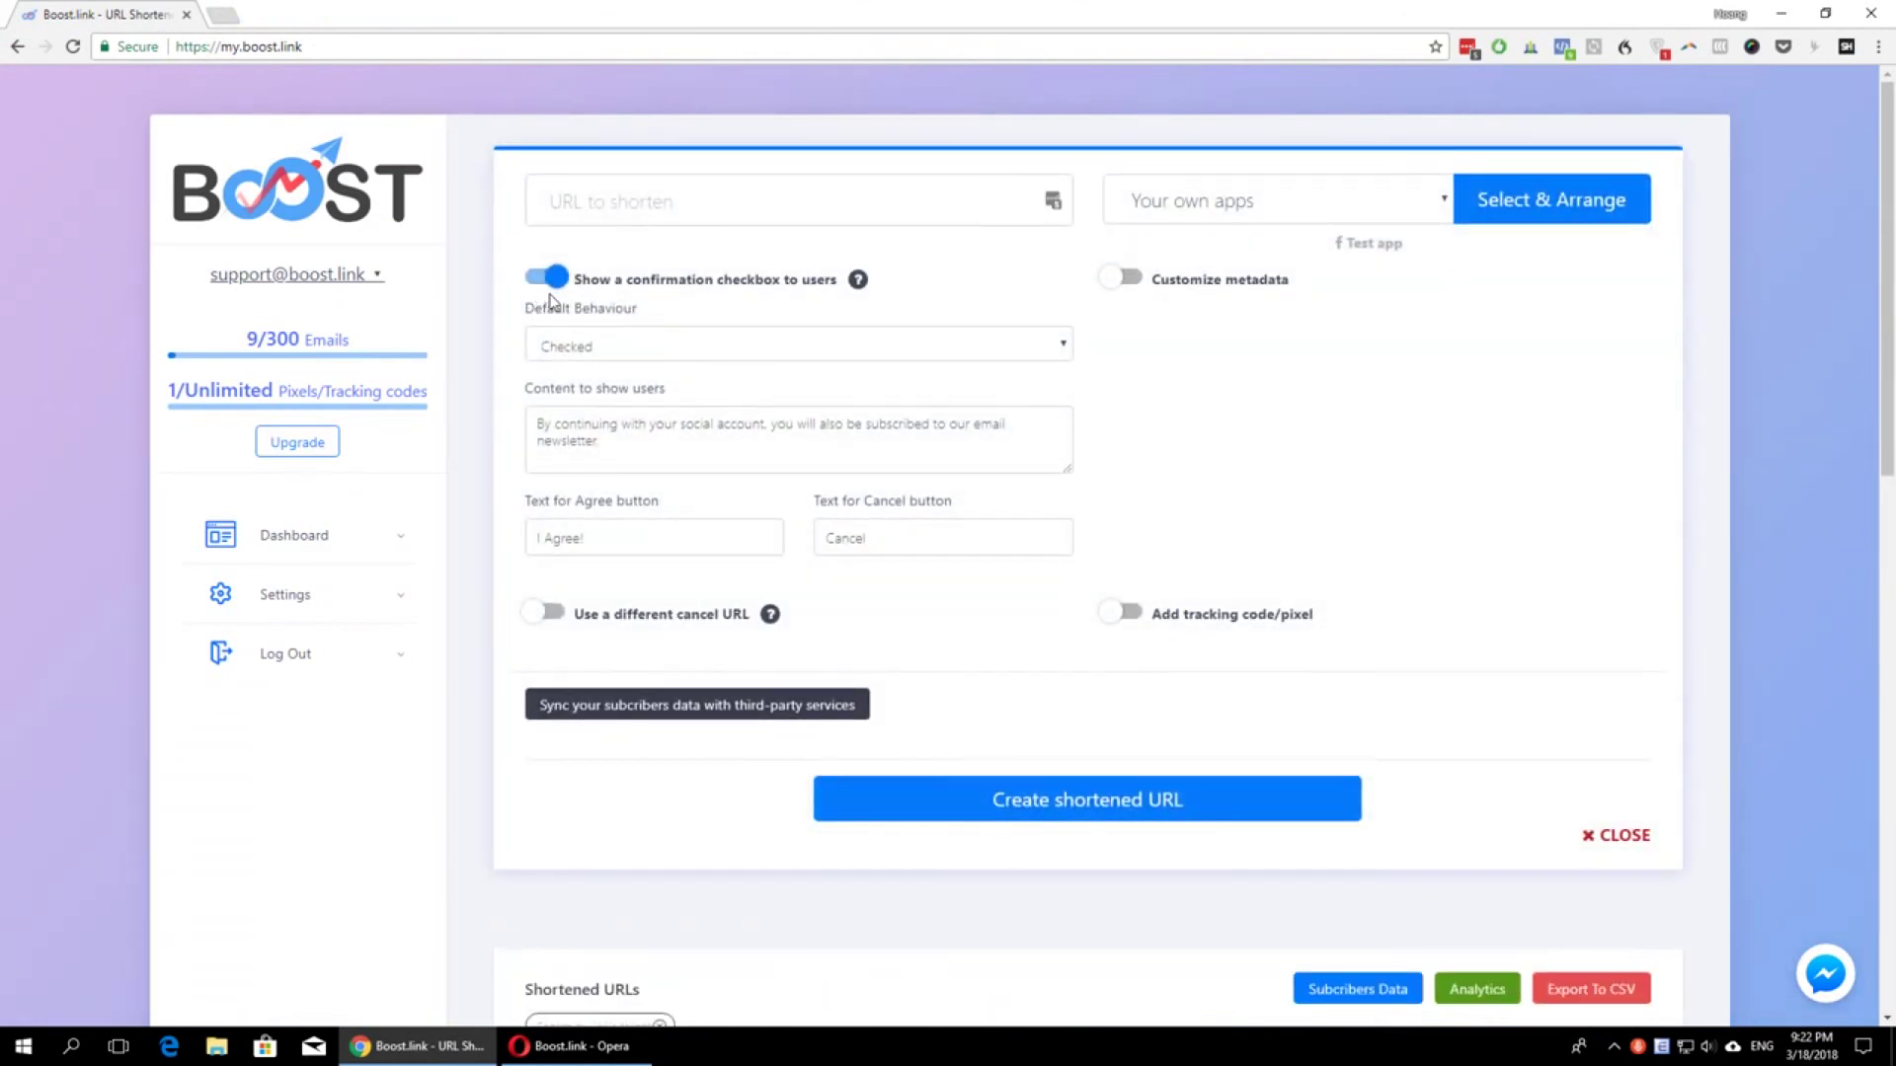
# In Opera, compare the boost.link/uz8Za0 confirmation page with the Facebook login page, and continue with the newsletter consent checked
pyautogui.click(578, 1046)
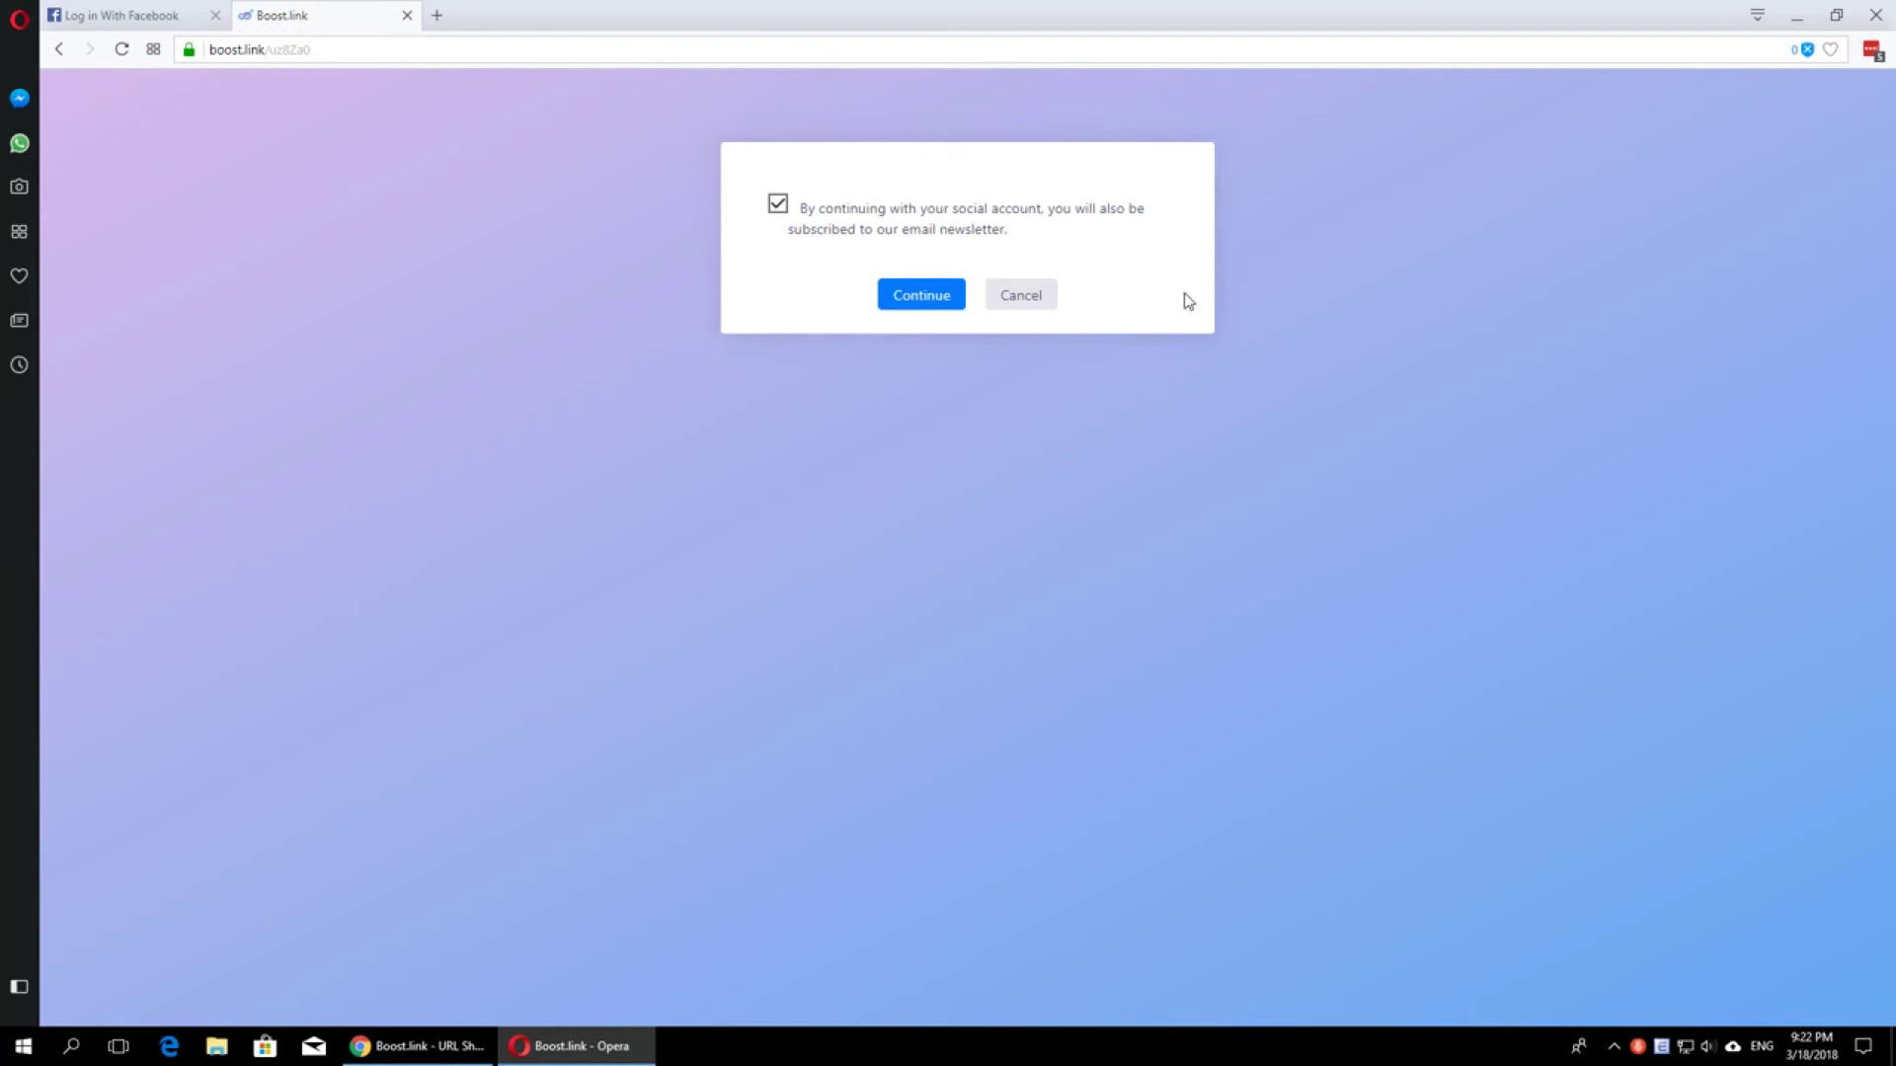
pyautogui.click(133, 15)
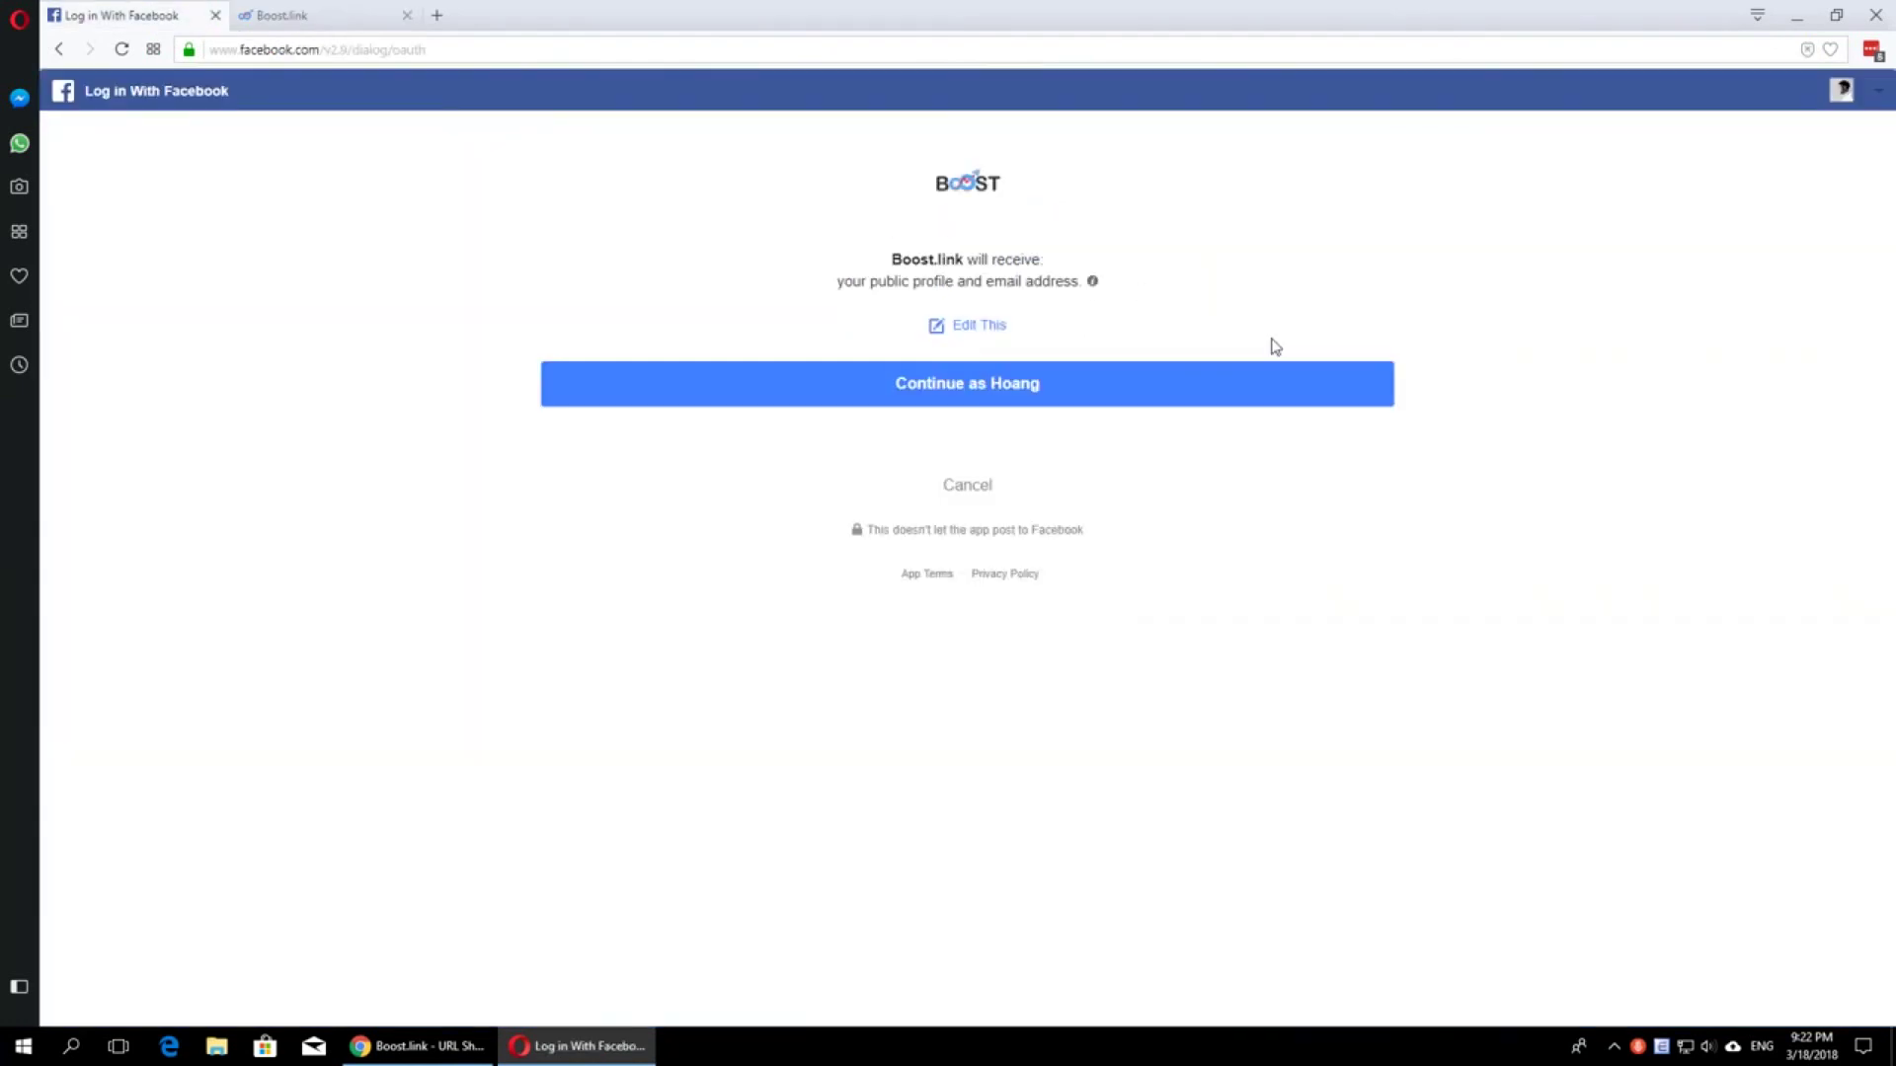
pyautogui.click(305, 16)
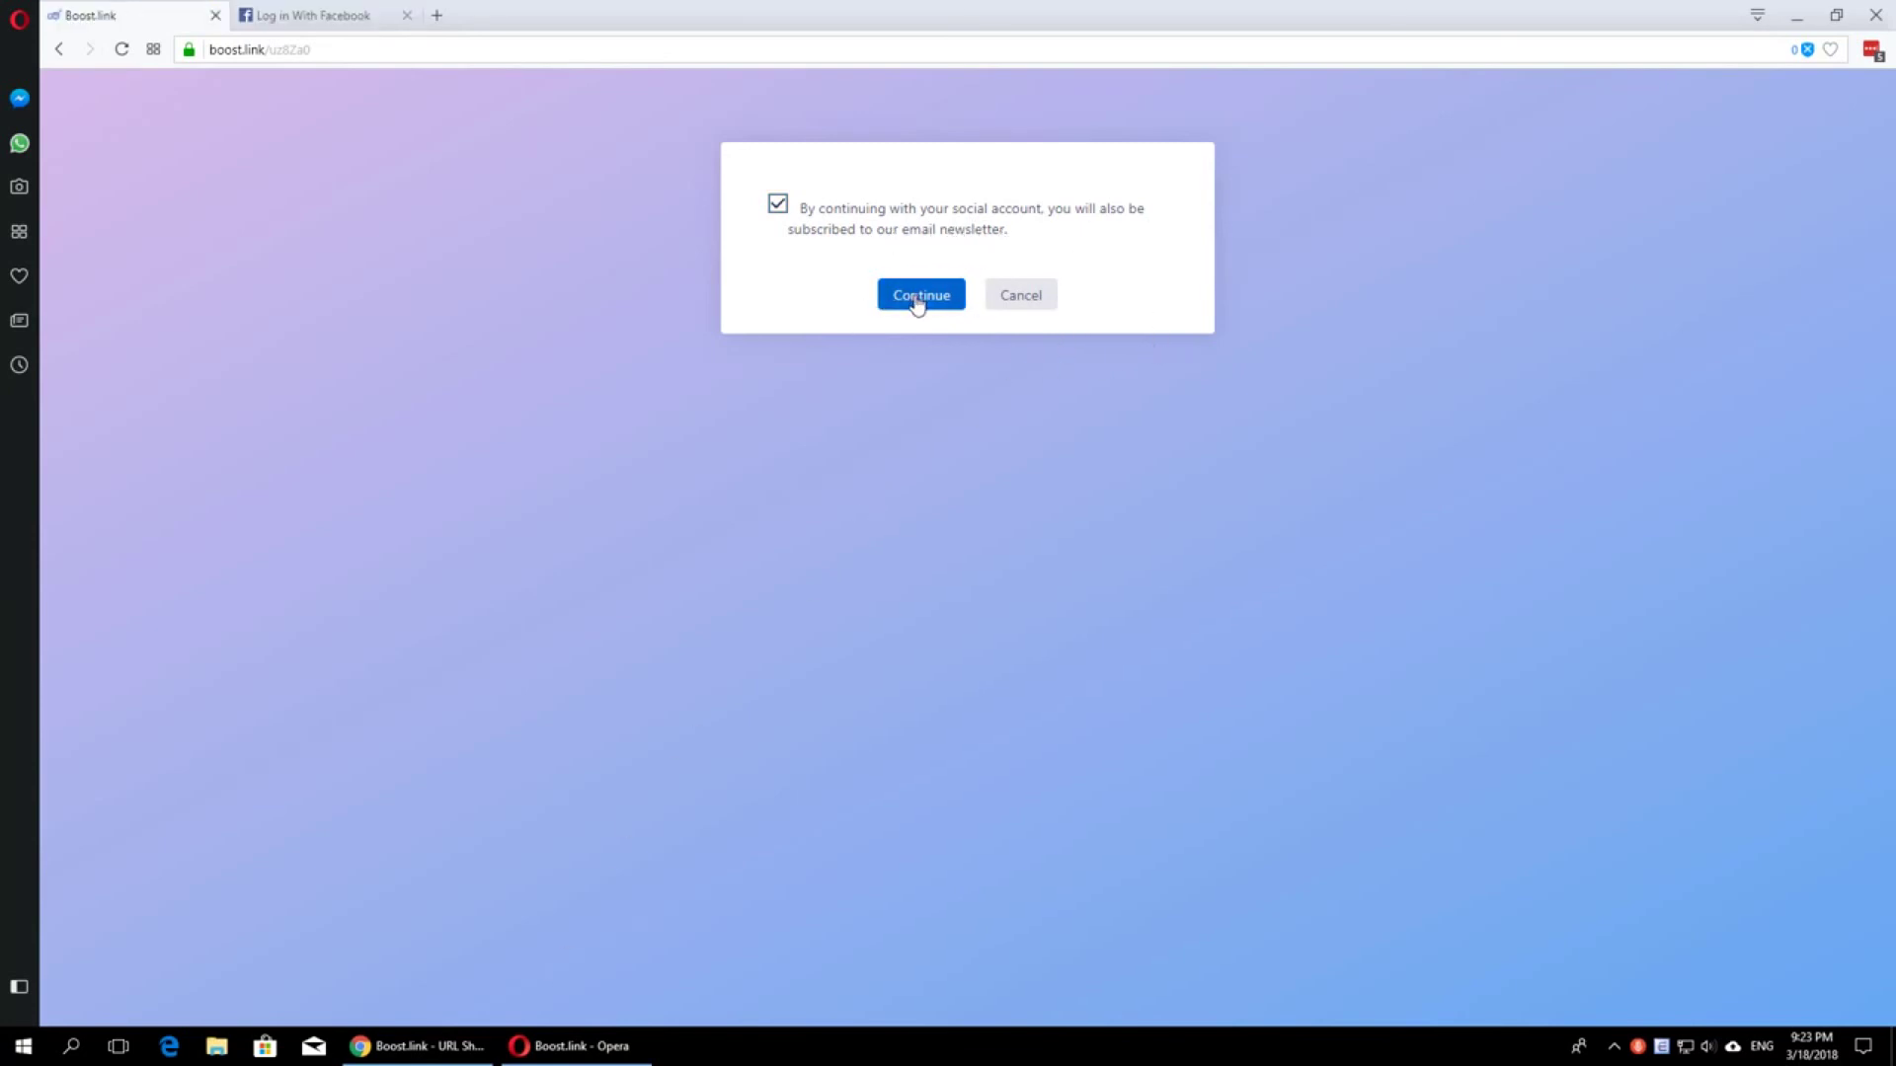
pyautogui.click(916, 296)
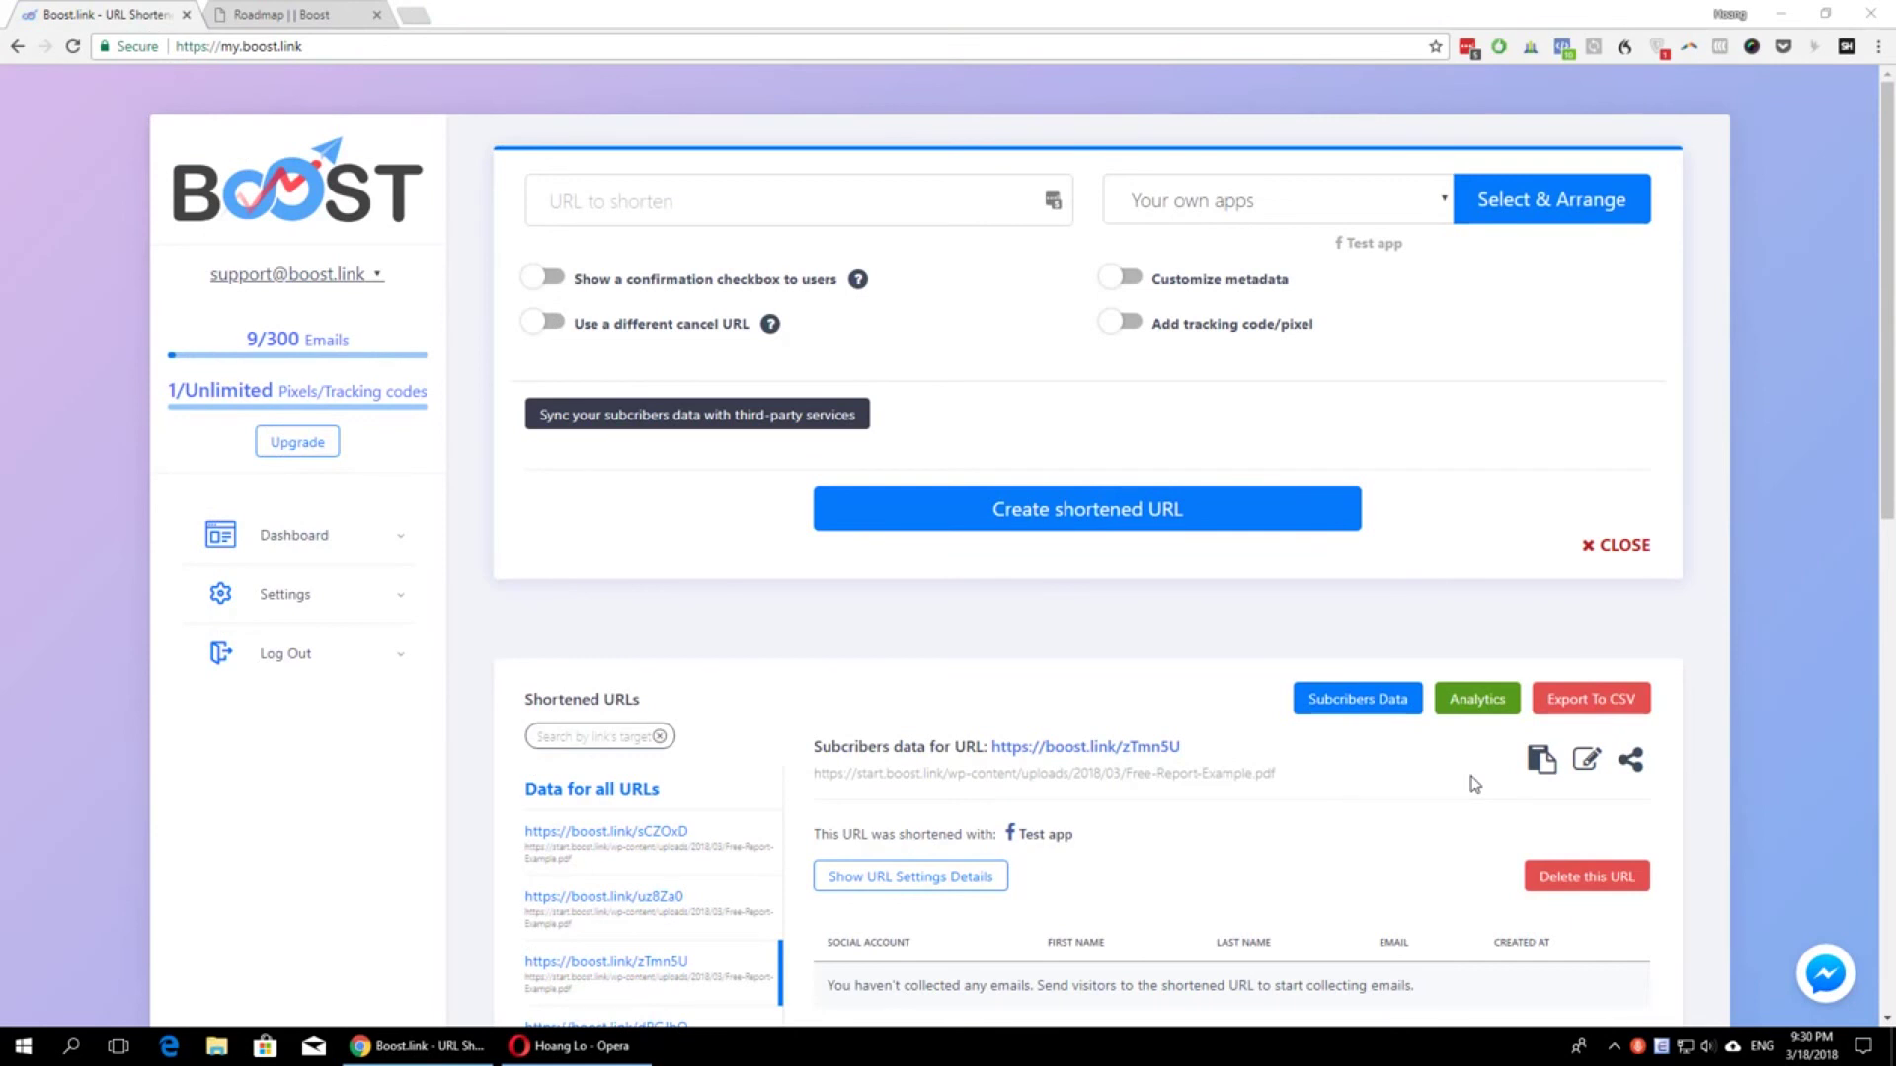
# Open the Boost Roadmap page and examine the planned features from 18 March to 21 May 2018
pyautogui.hotkey('ctrl', 'Tab')
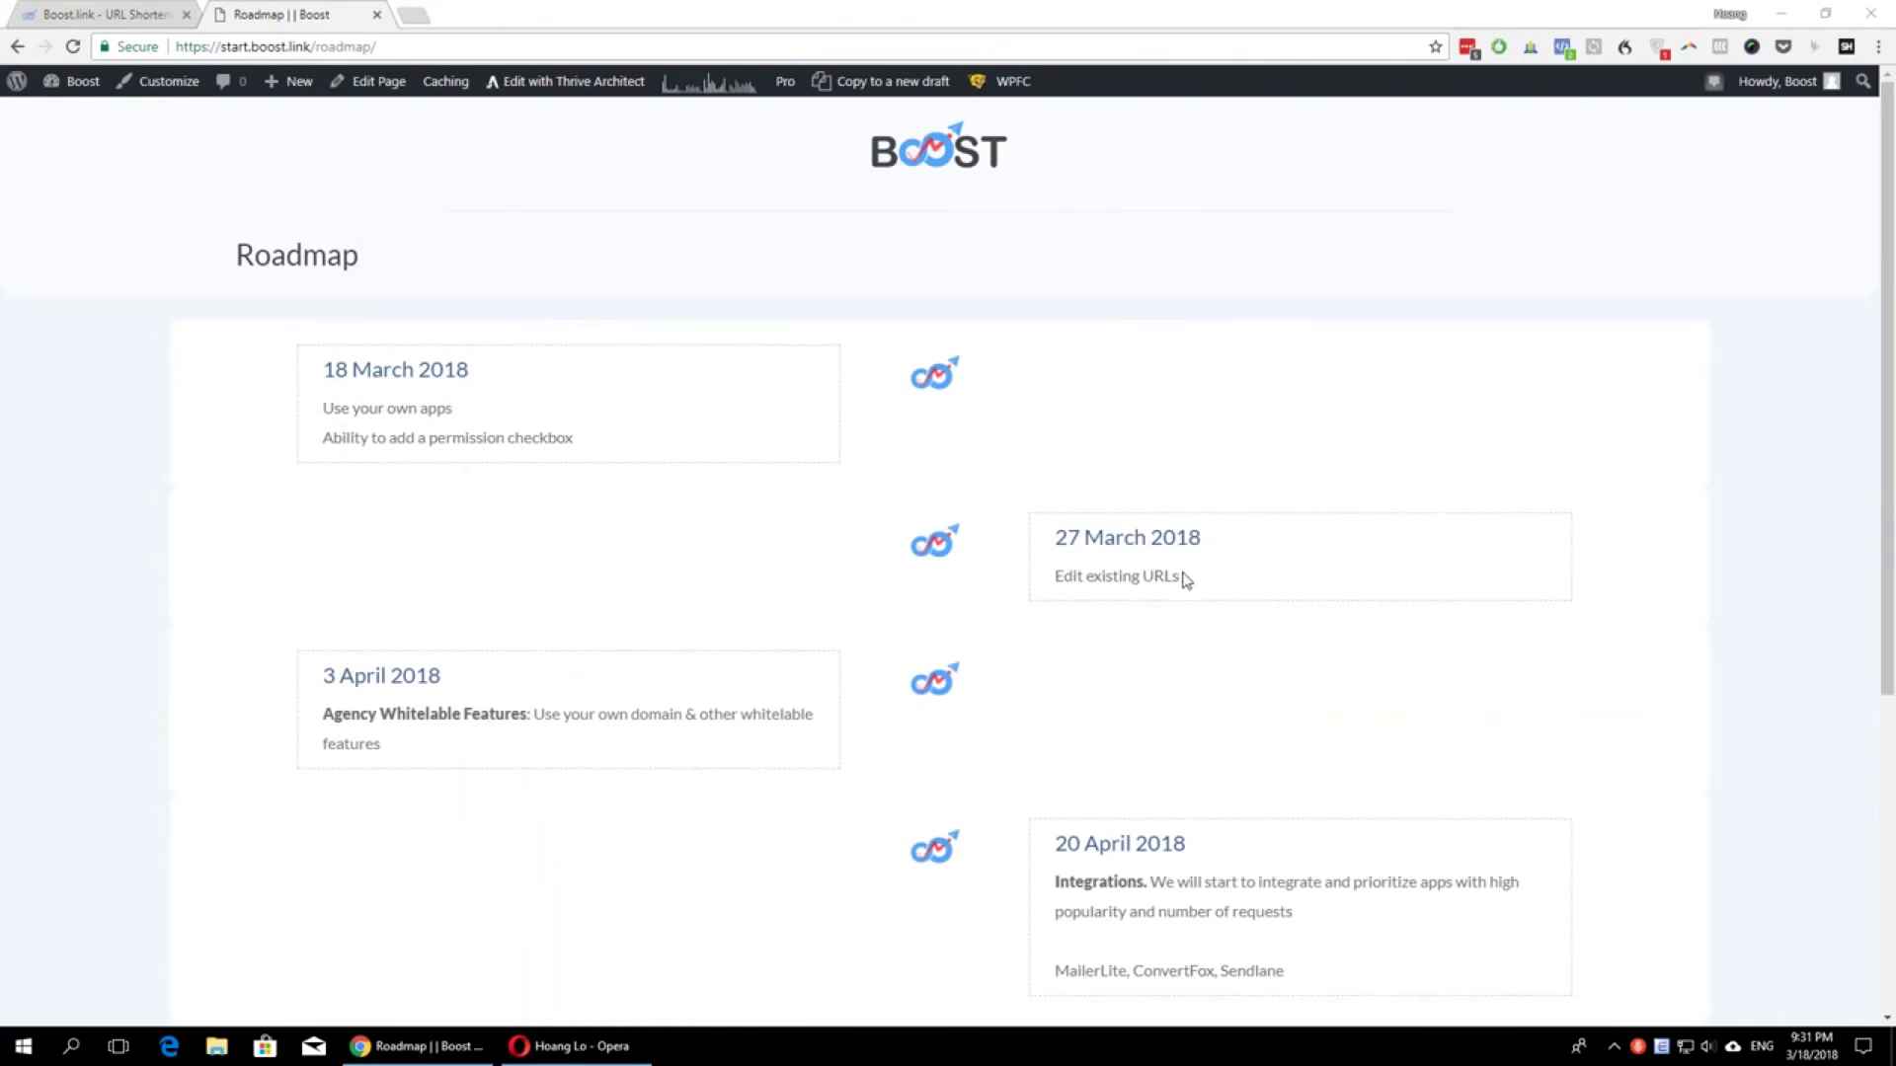
pyautogui.scroll(-5, 1186, 580)
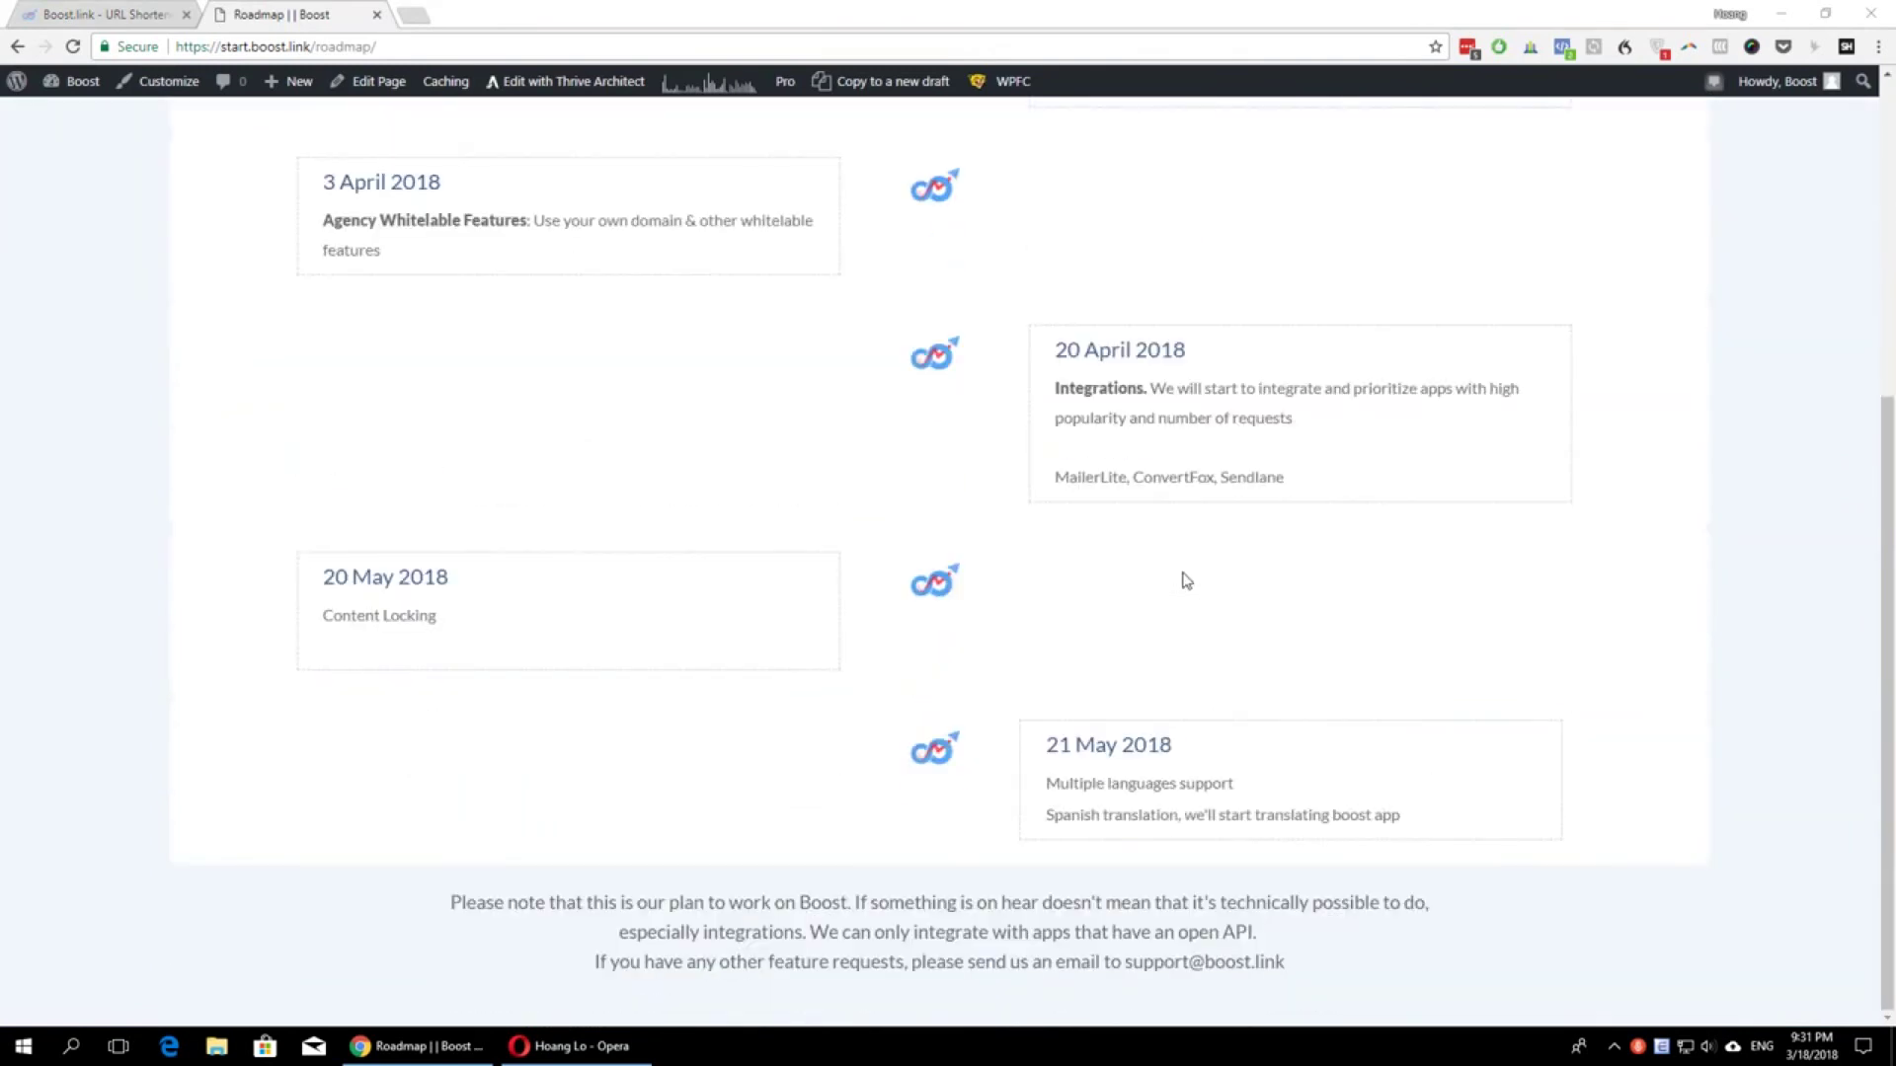